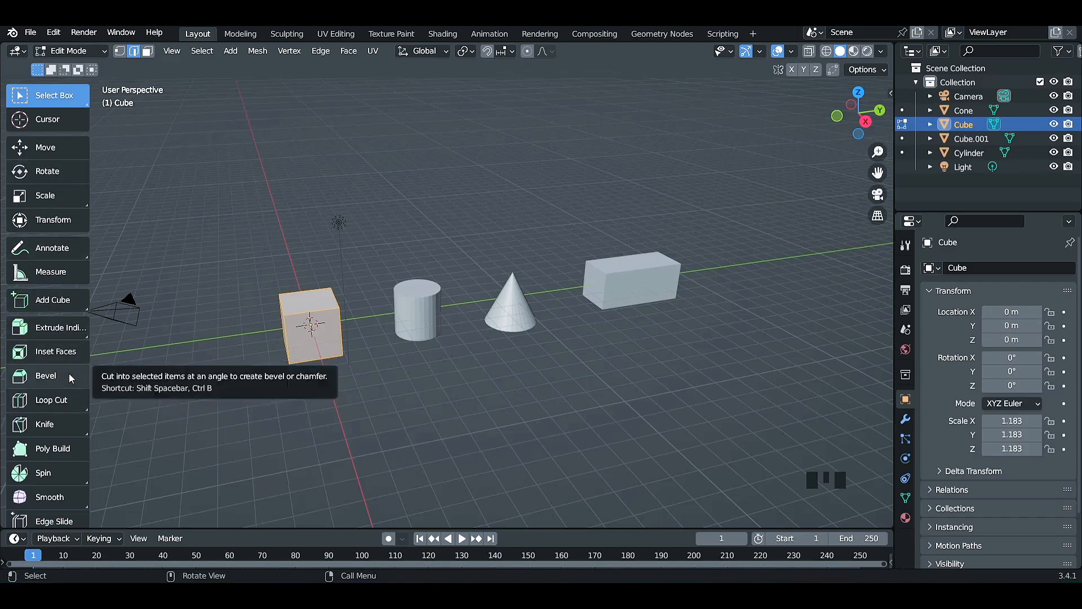
Clear the selection and add a single vertical loop cut through the middle of the cube.
{"action": "left_click", "coordinate": [164, 421]}
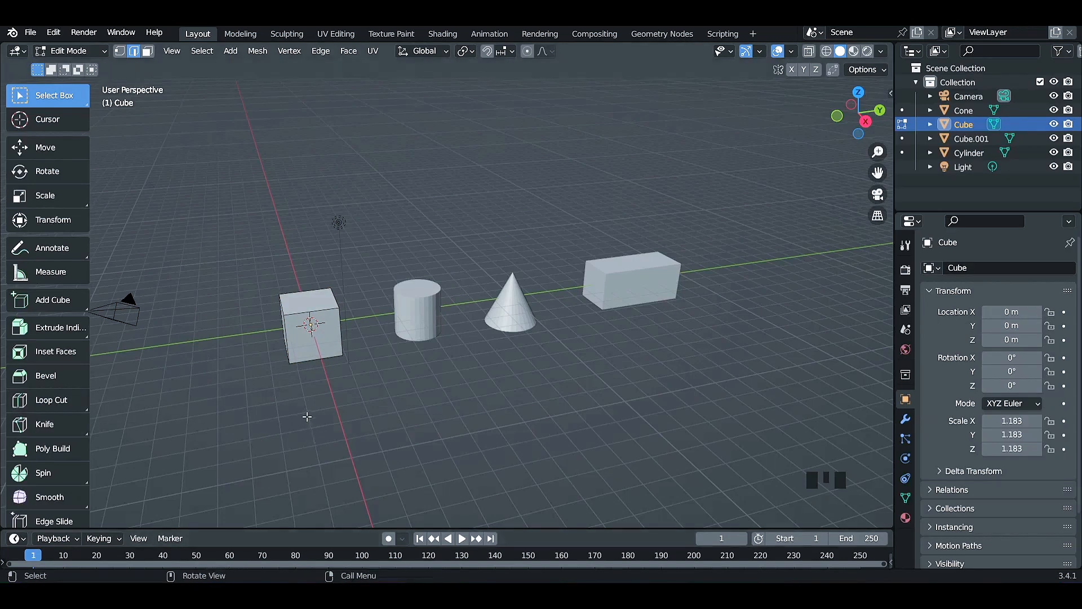
{"action": "left_click", "coordinate": [56, 400]}
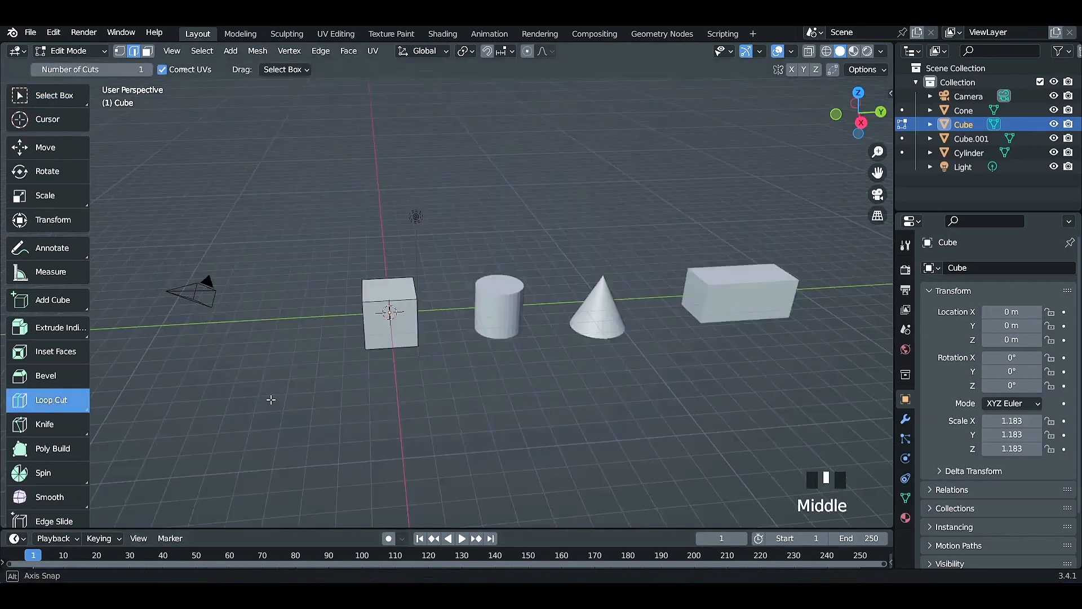
{"action": "middle_click_drag", "start_coordinate": [273, 399], "coordinate": [321, 418]}
{"action": "scroll", "coordinate": [466, 415], "scroll_direction": "up", "scroll_amount": 3}
{"action": "middle_click_drag", "start_coordinate": [471, 424], "coordinate": [467, 402]}
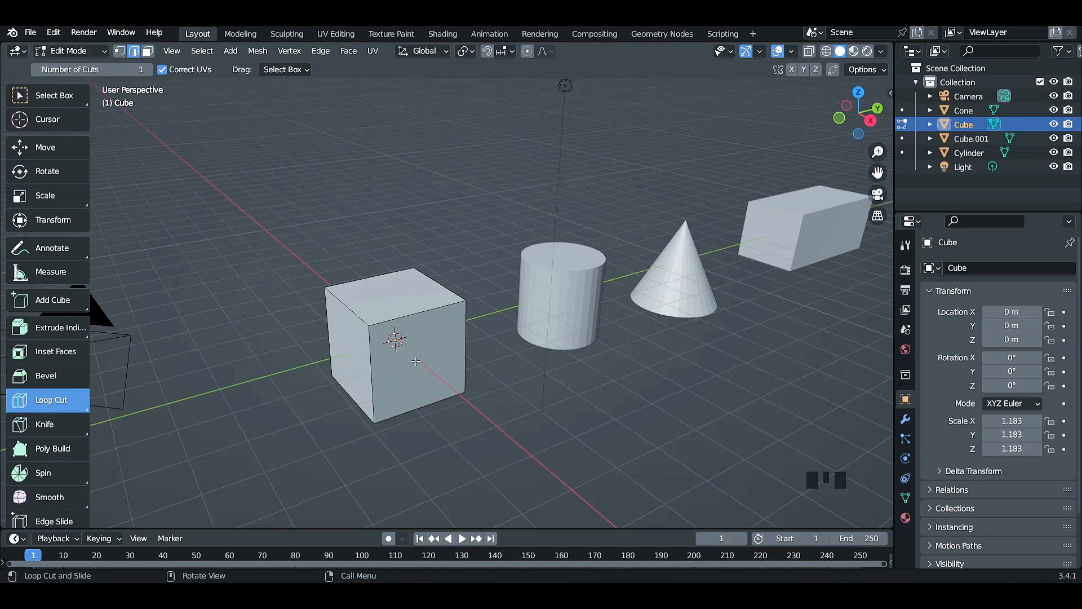
{"action": "left_click", "coordinate": [405, 295]}
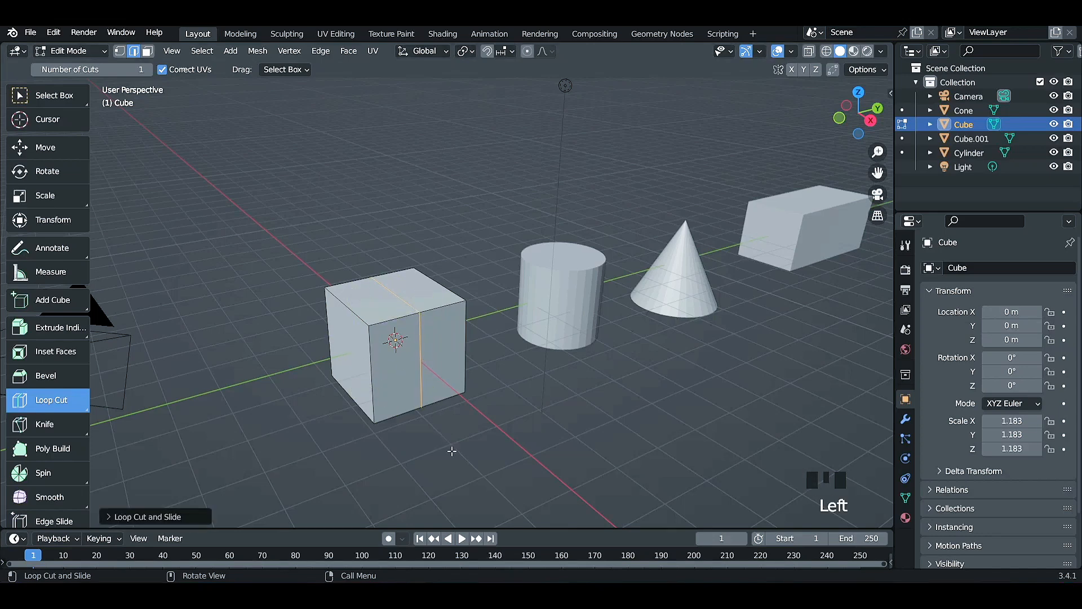
{"action": "middle_click_drag", "start_coordinate": [452, 451], "coordinate": [430, 436]}
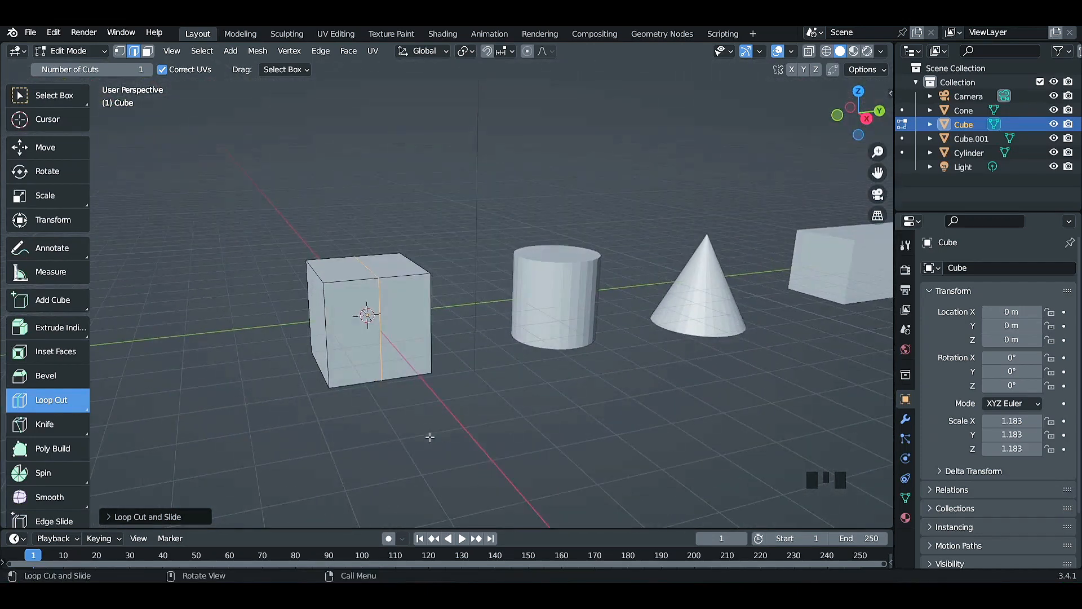
Open the loop cut's settings and raise its number of cuts to 7.
{"action": "left_click", "coordinate": [144, 517]}
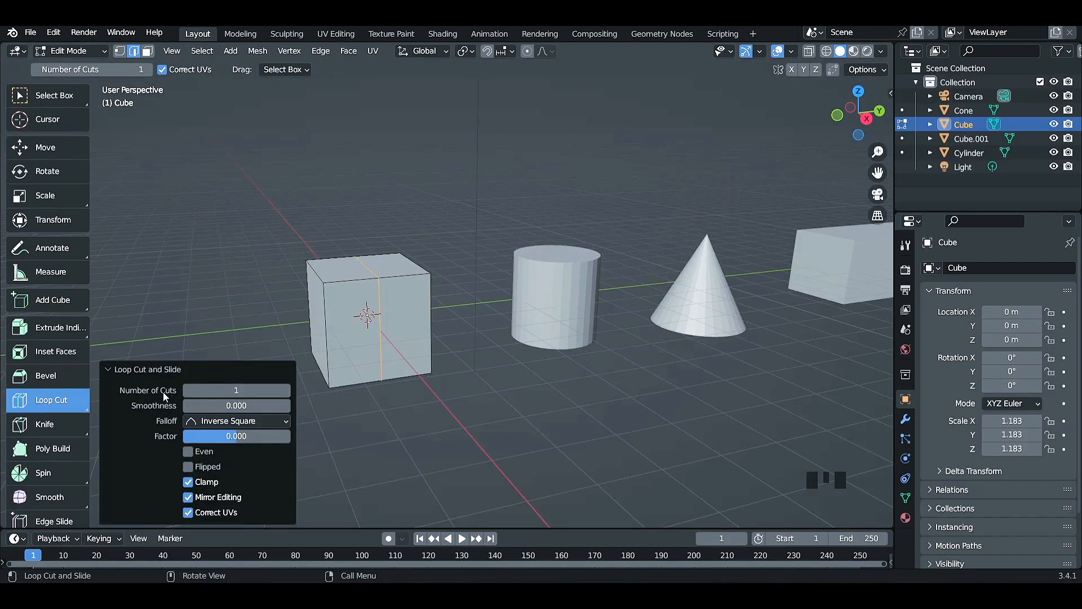
{"action": "left_click", "coordinate": [282, 390]}
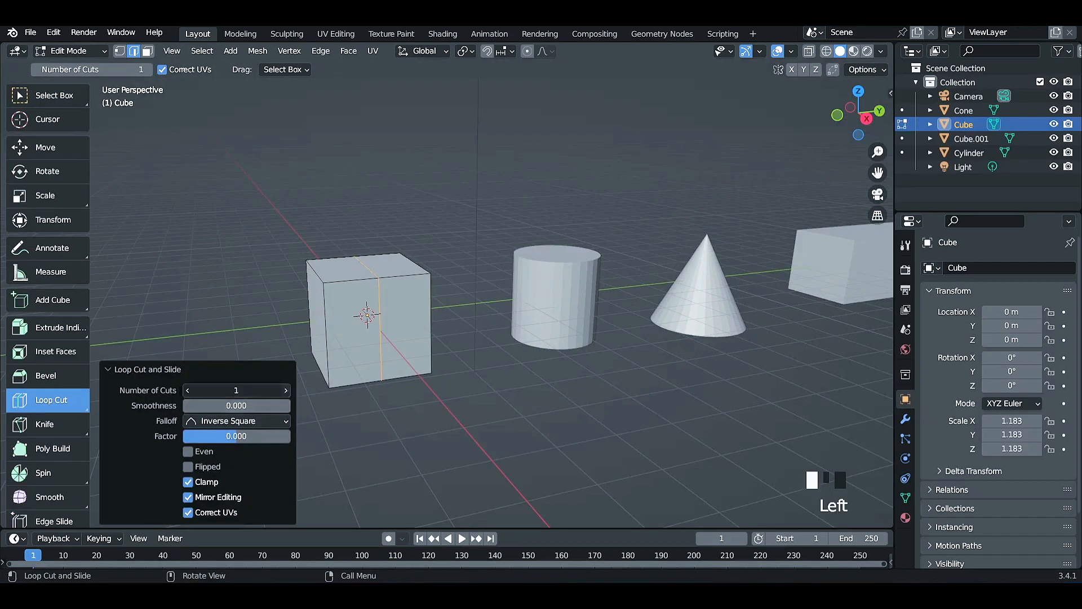
{"action": "left_click", "coordinate": [286, 390]}
{"action": "left_click", "coordinate": [286, 390]}
{"action": "left_click", "coordinate": [285, 390]}
{"action": "left_click", "coordinate": [286, 390]}
{"action": "left_click", "coordinate": [285, 390]}
{"action": "left_click", "coordinate": [286, 390]}
{"action": "left_click", "coordinate": [286, 390]}
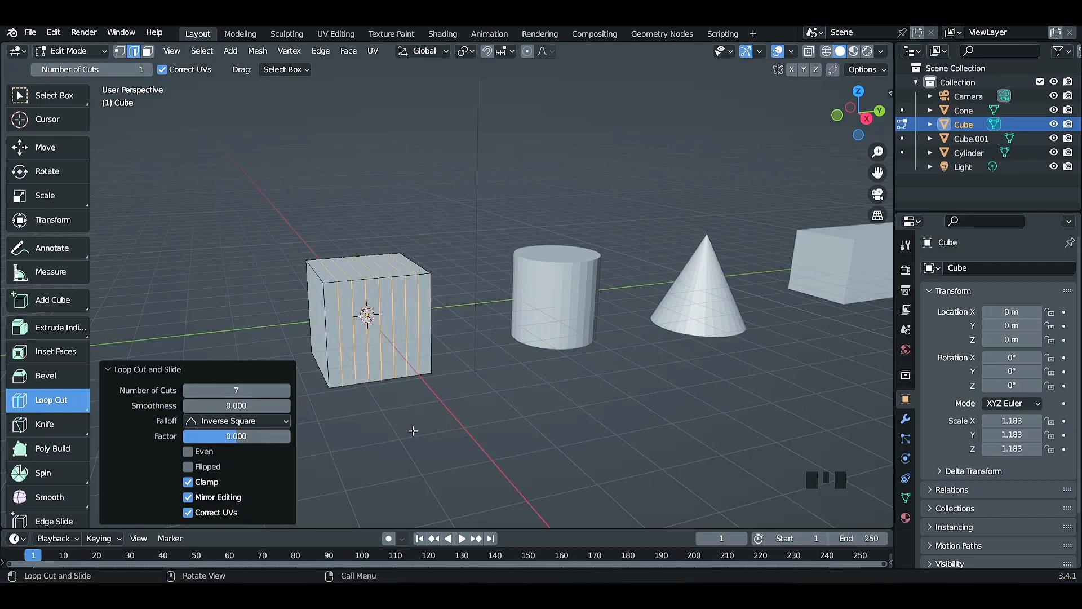
Reduce the number of cuts on the cube's loop cut to 1.
{"action": "left_click_drag", "start_coordinate": [236, 390], "coordinate": [188, 398]}
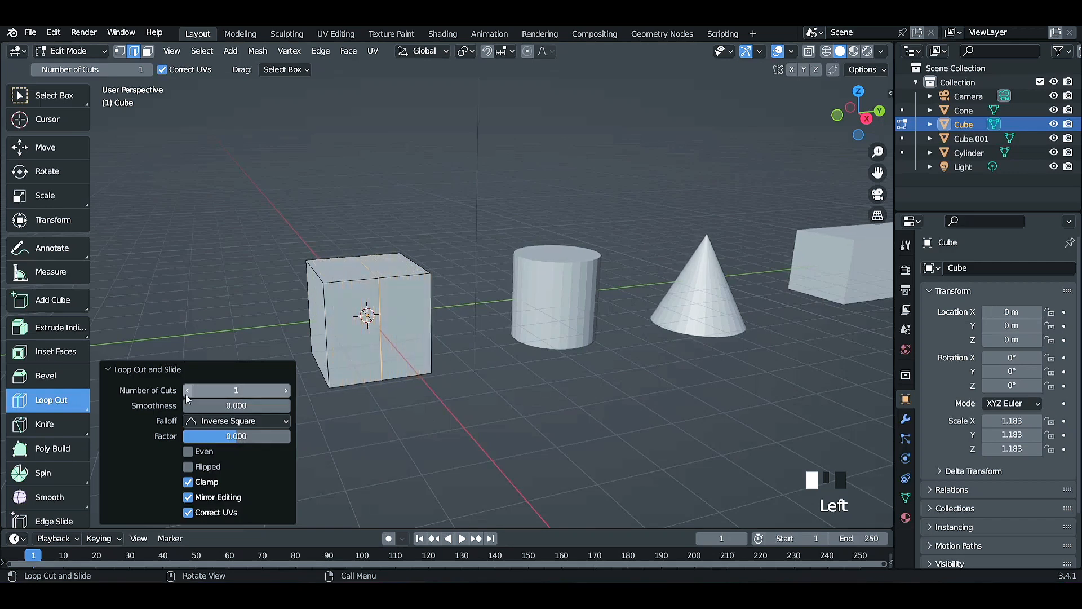
{"action": "left_click", "coordinate": [187, 390]}
{"action": "left_click", "coordinate": [188, 390]}
{"action": "left_click", "coordinate": [187, 390]}
{"action": "left_click", "coordinate": [439, 448]}
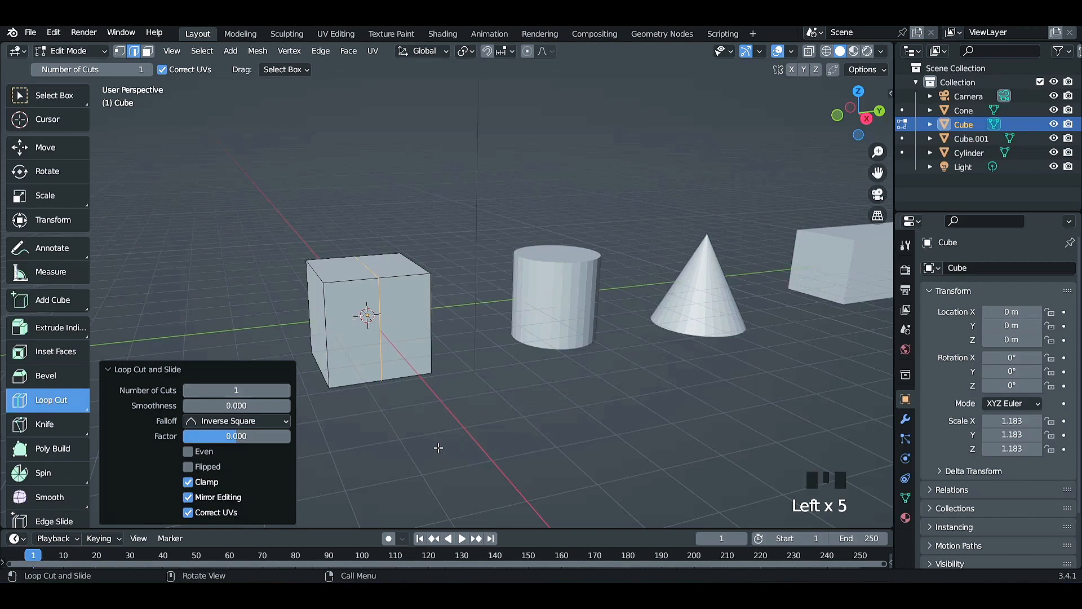
Select the vertical edge loop around the middle of the cube and dissolve its edges.
{"action": "left_click", "coordinate": [46, 90]}
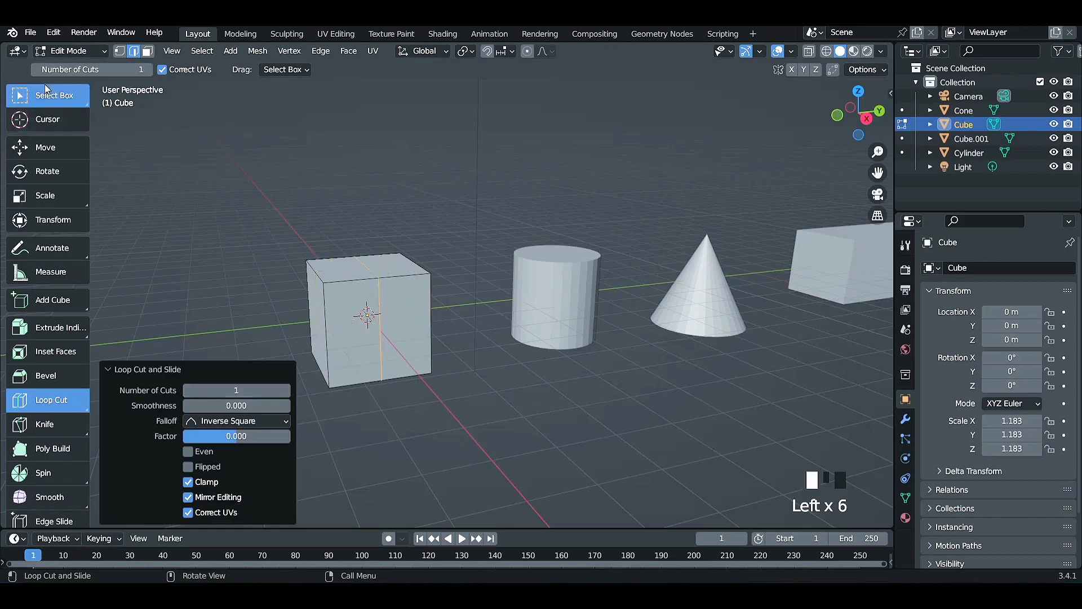
{"action": "left_click", "coordinate": [347, 334]}
{"action": "scroll", "coordinate": [347, 335], "scroll_direction": "up", "scroll_amount": 3}
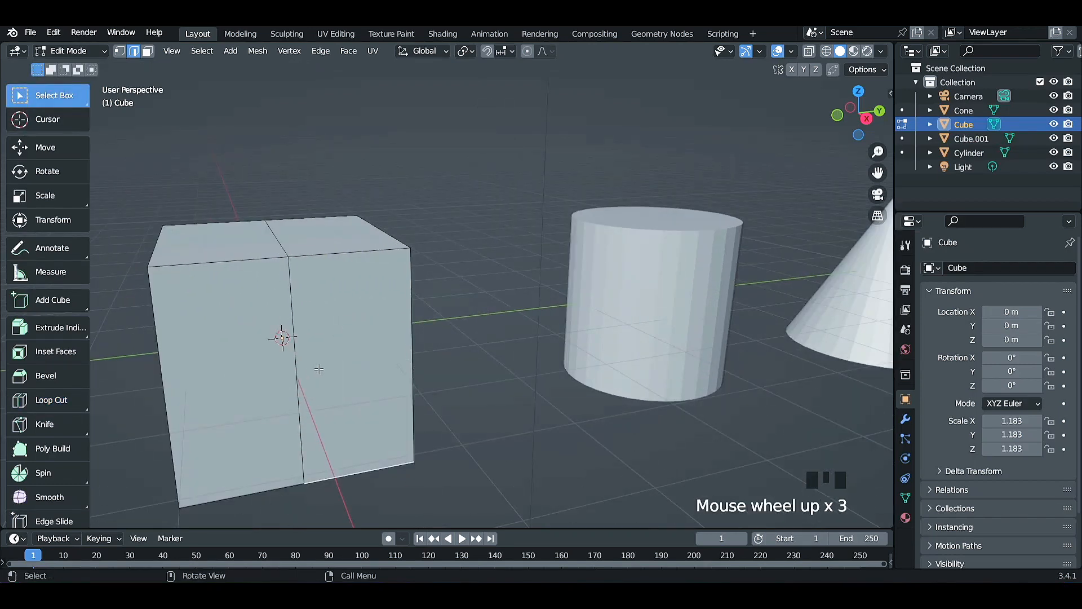
{"action": "middle_click_drag", "start_coordinate": [318, 368], "coordinate": [563, 380]}
{"action": "scroll", "coordinate": [564, 380], "scroll_direction": "down", "scroll_amount": 3}
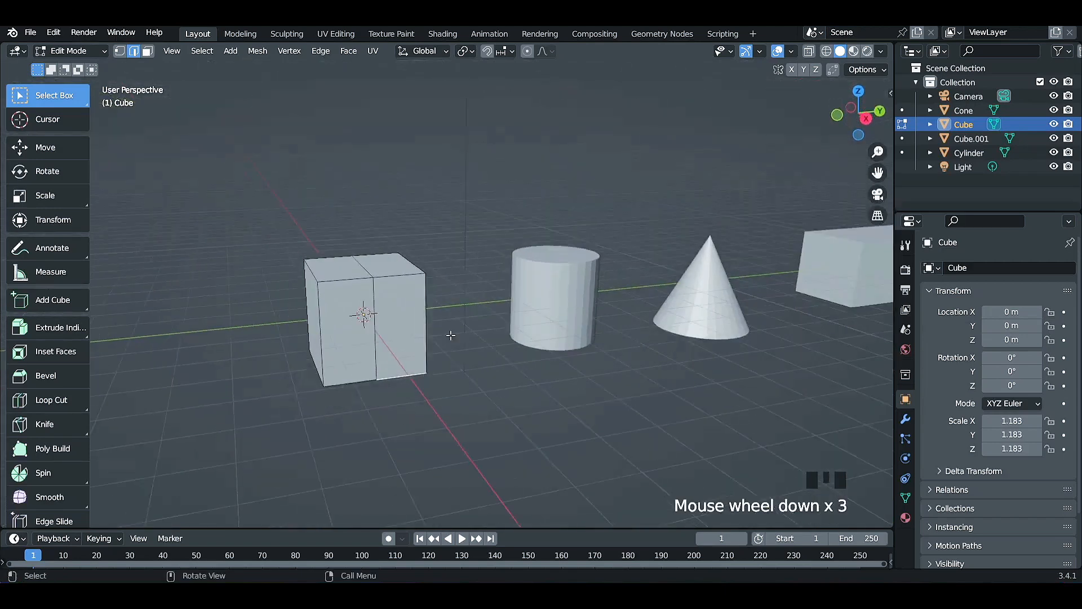
{"action": "left_click", "coordinate": [373, 337], "text": "alt"}
{"action": "mouse_move", "coordinate": [385, 379]}
{"action": "middle_mouse_down"}
{"action": "mouse_move", "coordinate": [389, 316]}
{"action": "mouse_move", "coordinate": [442, 277]}
{"action": "mouse_move", "coordinate": [505, 380]}
{"action": "mouse_move", "coordinate": [494, 423]}
{"action": "mouse_move", "coordinate": [384, 390]}
{"action": "middle_mouse_up"}
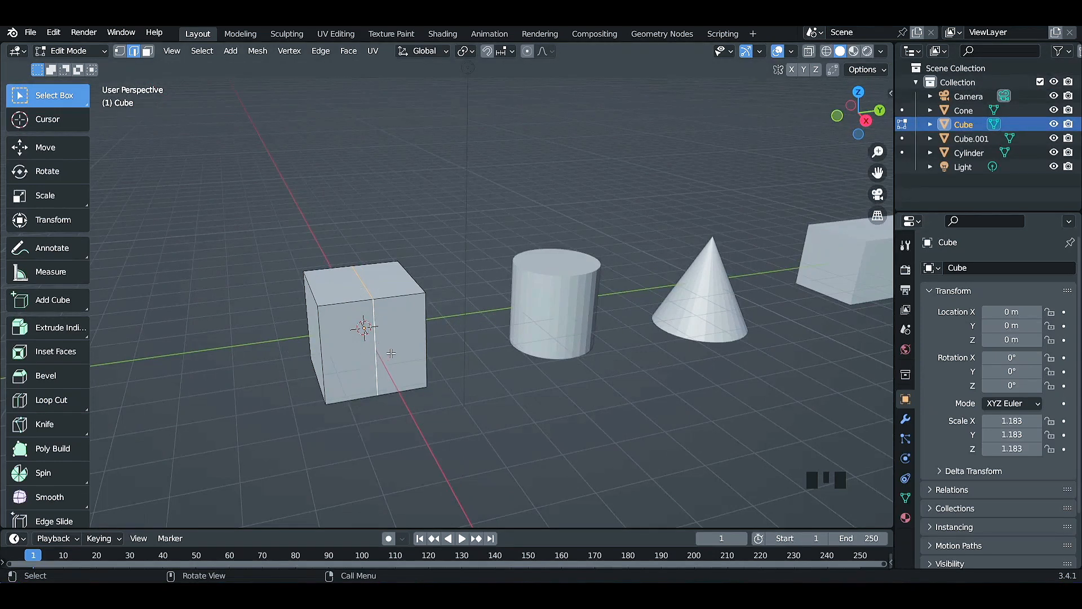
{"action": "right_click", "coordinate": [390, 353]}
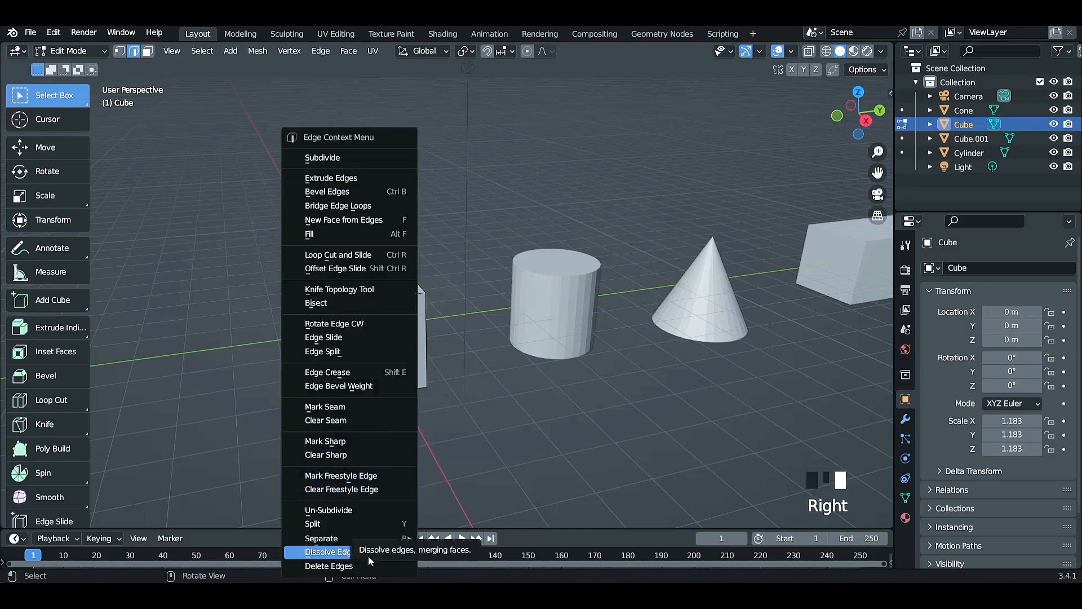
{"action": "left_click", "coordinate": [367, 556]}
Make a new vertical loop cut on the cube and set its number of cuts to 7.
{"action": "middle_click_drag", "start_coordinate": [373, 530], "coordinate": [398, 471]}
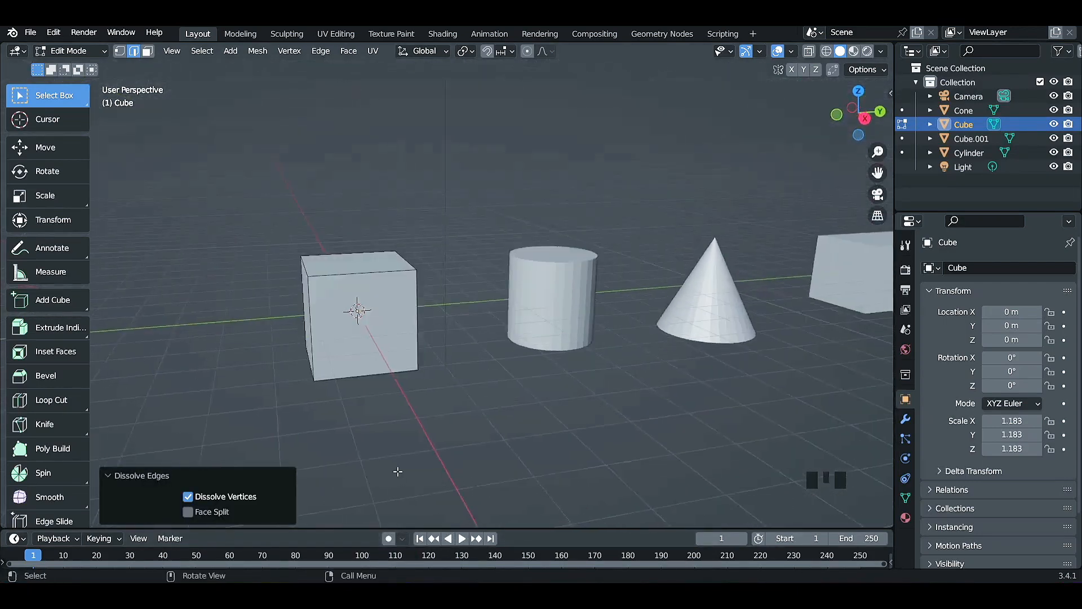
{"action": "left_click", "coordinate": [51, 400]}
{"action": "left_click", "coordinate": [360, 298]}
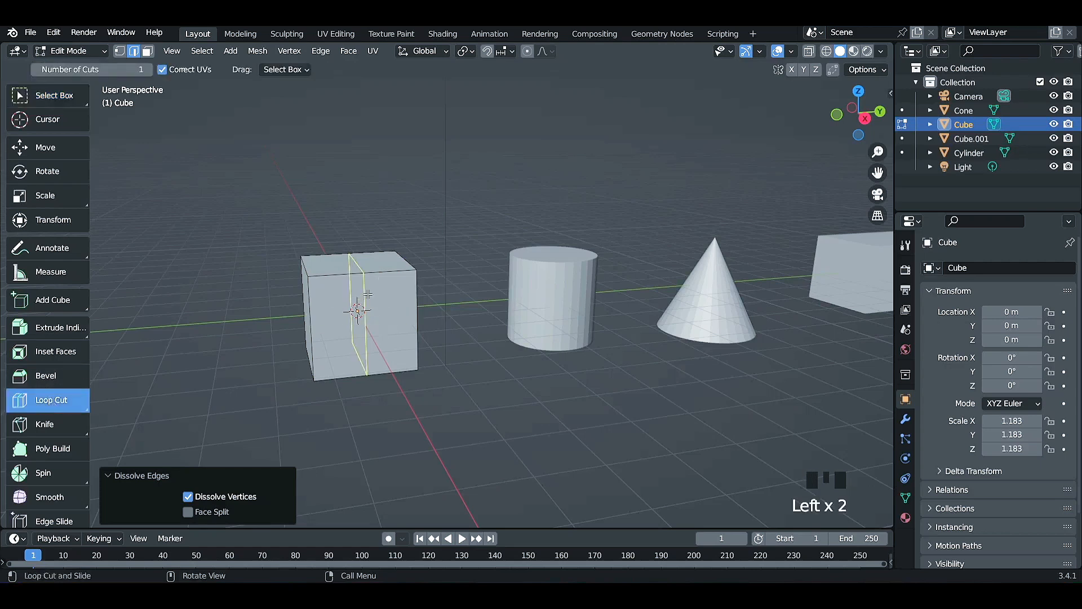
{"action": "left_click", "coordinate": [367, 294]}
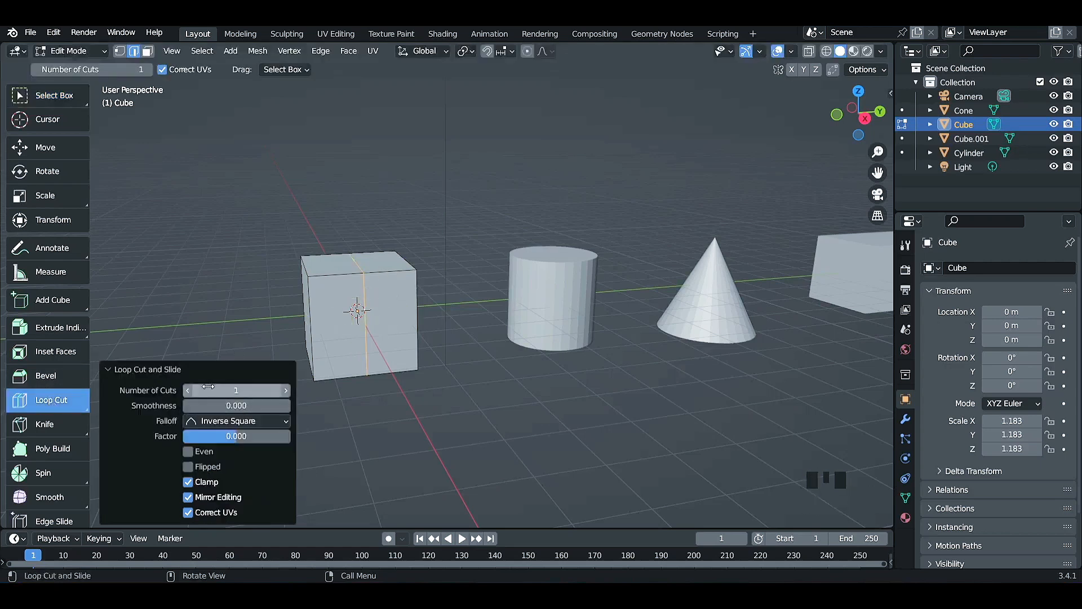
{"action": "left_click_drag", "start_coordinate": [234, 391], "coordinate": [214, 400]}
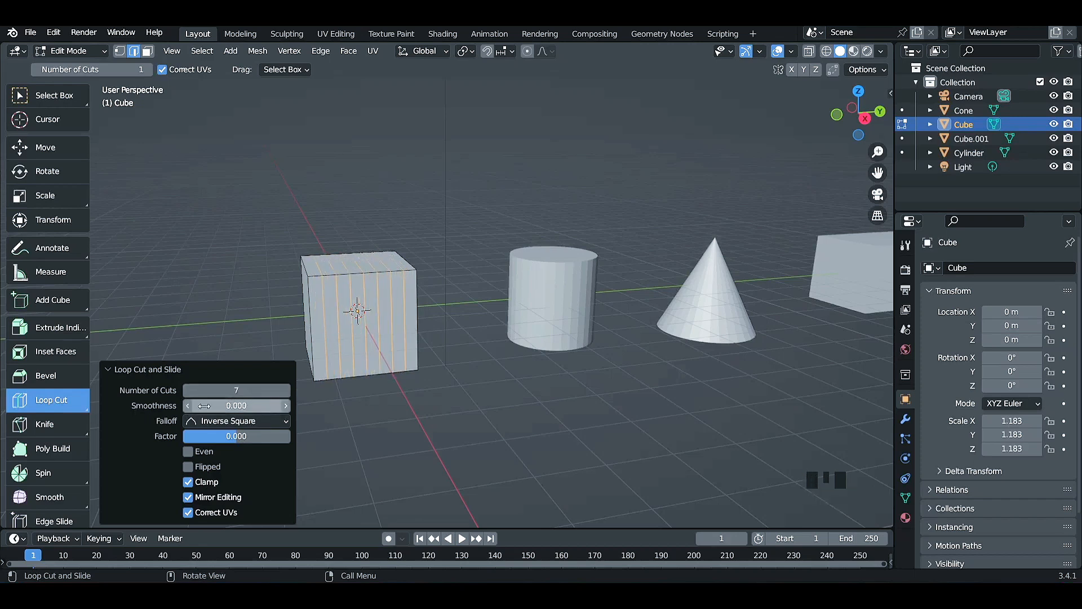
Try a smoothness of about -0.92 on the seven loop cuts and reset it to 0.
{"action": "left_click_drag", "start_coordinate": [229, 406], "coordinate": [176, 405]}
{"action": "left_click", "coordinate": [241, 406]}
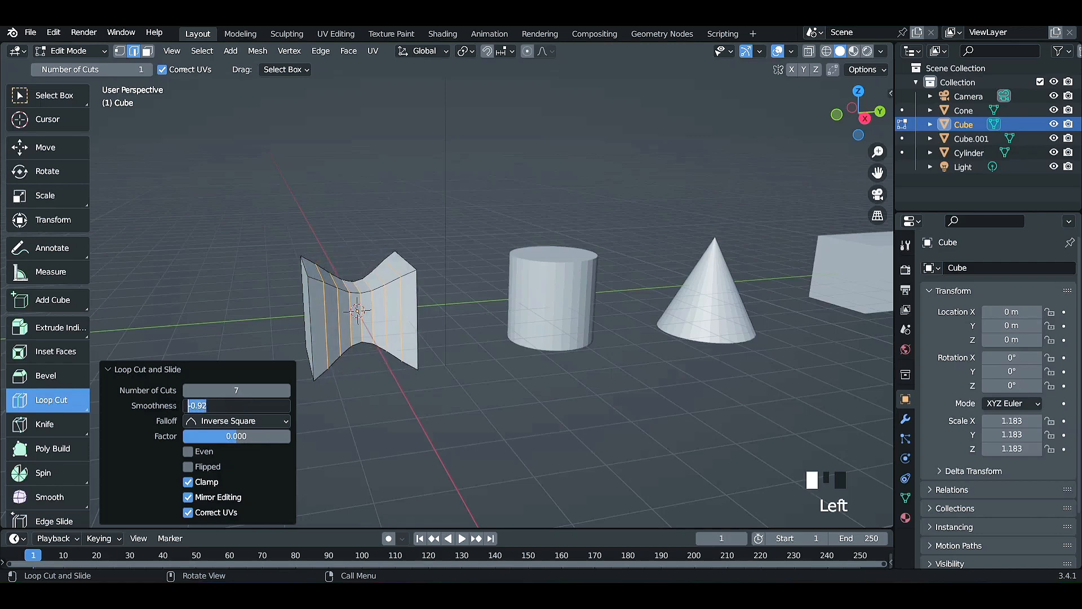
{"action": "type", "text": "00"}
{"action": "key", "text": "Return"}
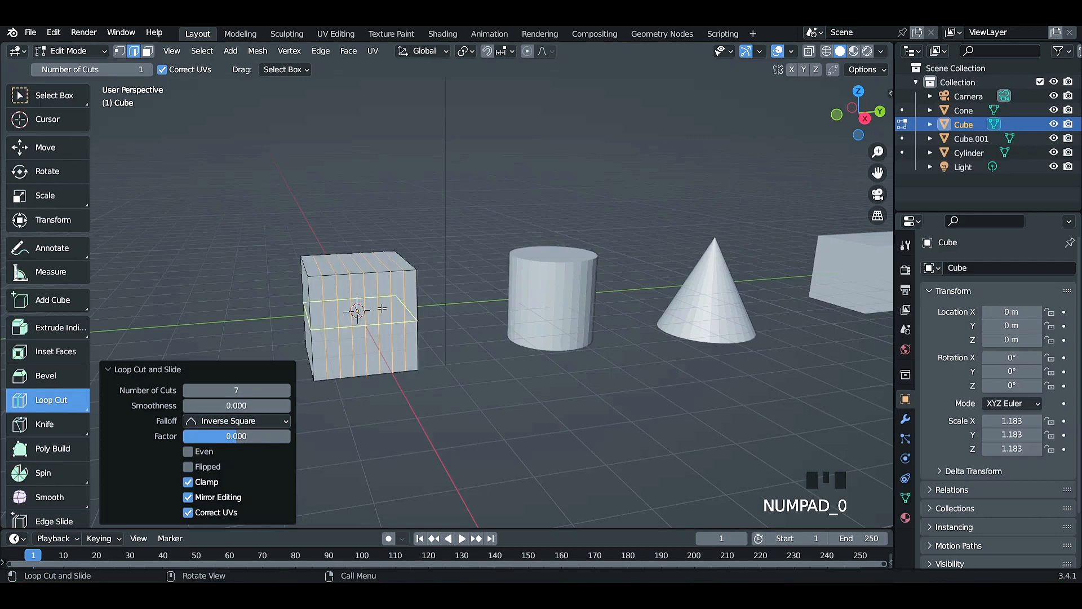
Set the loop cuts' smoothness to -0.990 and change their falloff to Linear.
{"action": "left_click_drag", "start_coordinate": [236, 406], "coordinate": [171, 406]}
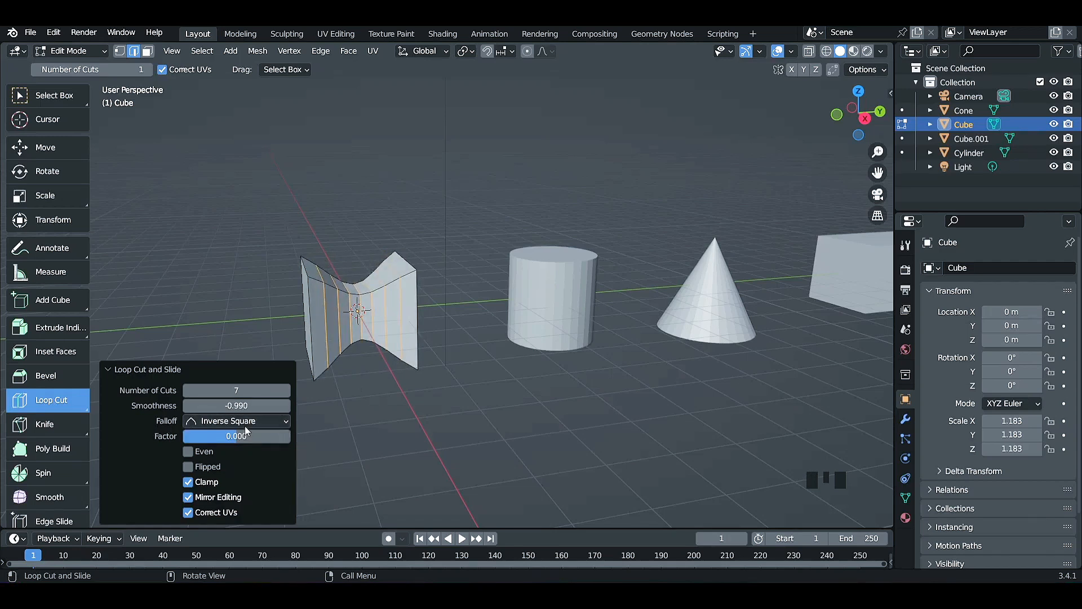
{"action": "left_click", "coordinate": [261, 423]}
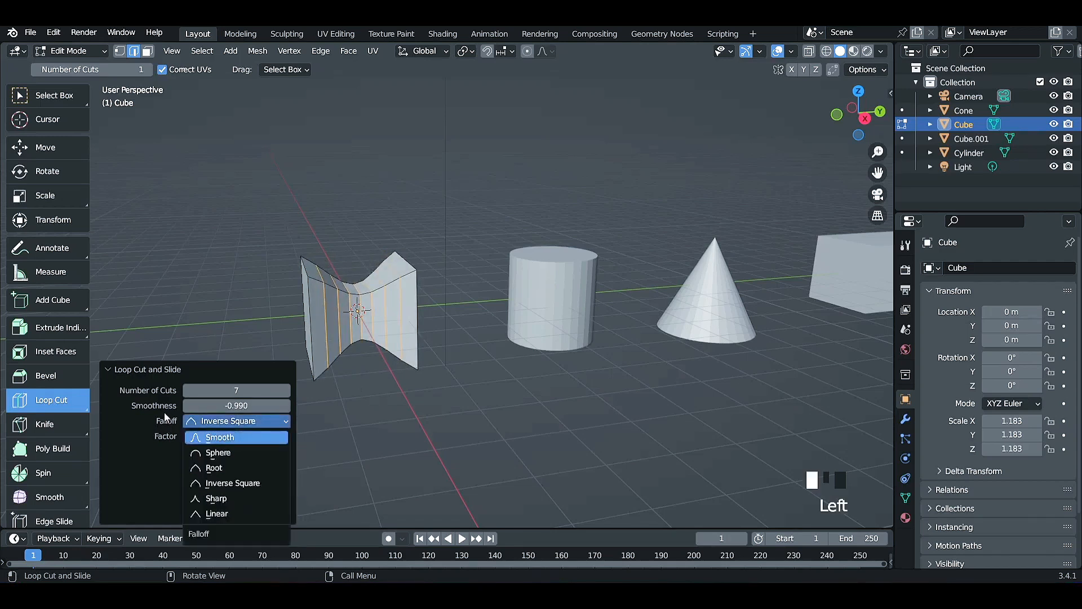
{"action": "left_click", "coordinate": [254, 421]}
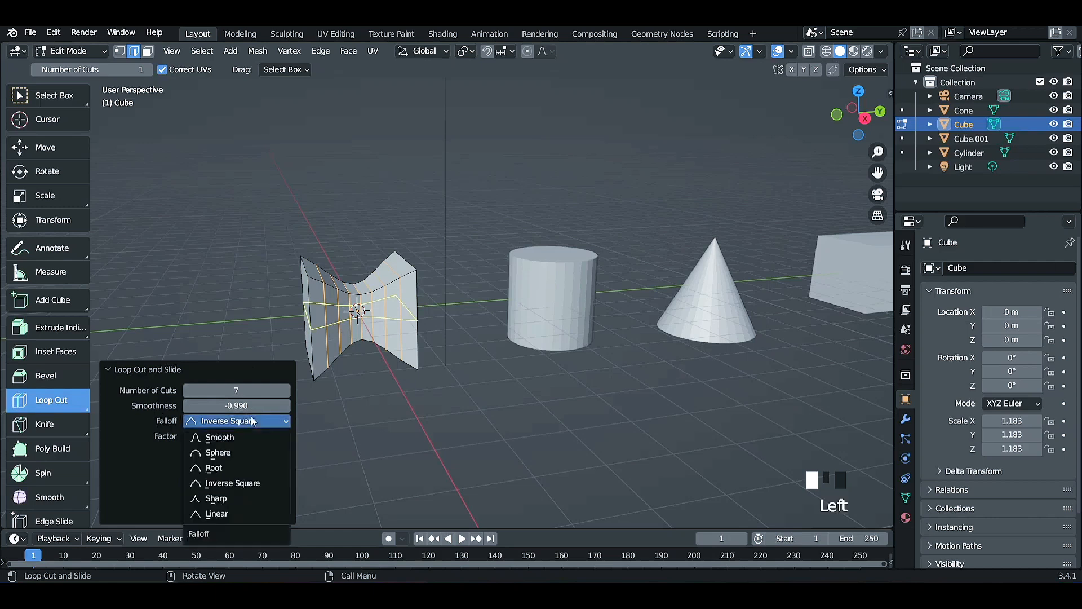
{"action": "left_click", "coordinate": [234, 511]}
Try the Sharp and Smooth falloff types on the seven loop cuts.
{"action": "left_click", "coordinate": [243, 423]}
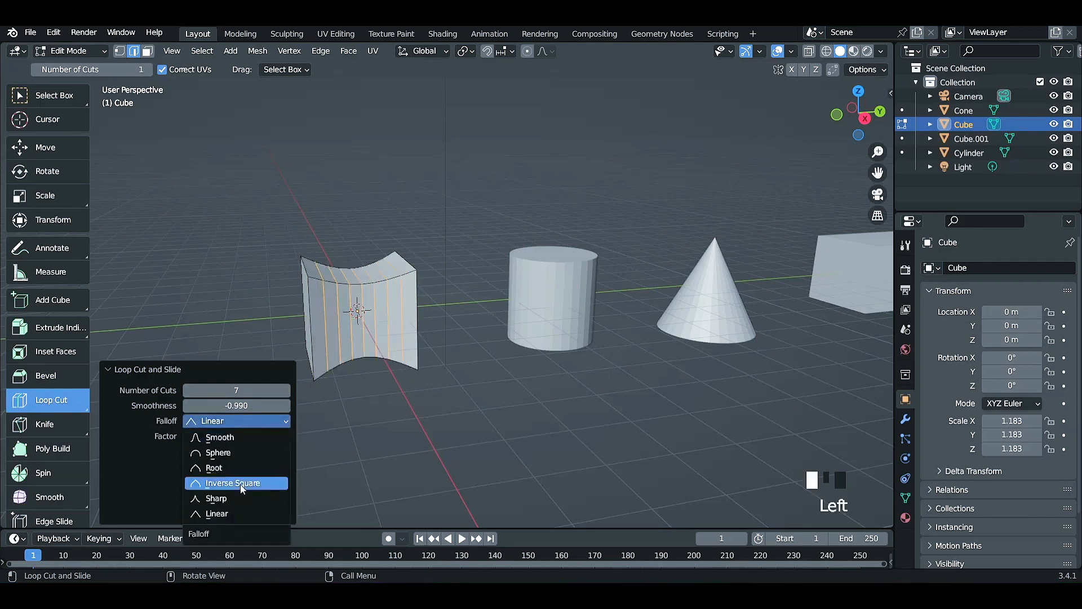
{"action": "left_click", "coordinate": [226, 498]}
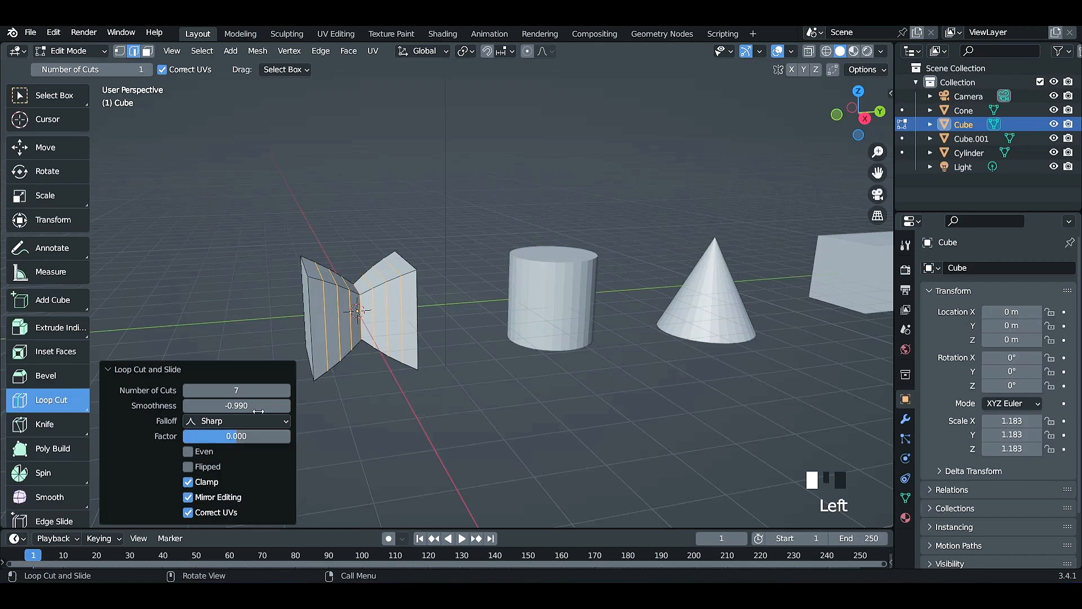
{"action": "left_click", "coordinate": [258, 412]}
{"action": "left_click", "coordinate": [243, 421]}
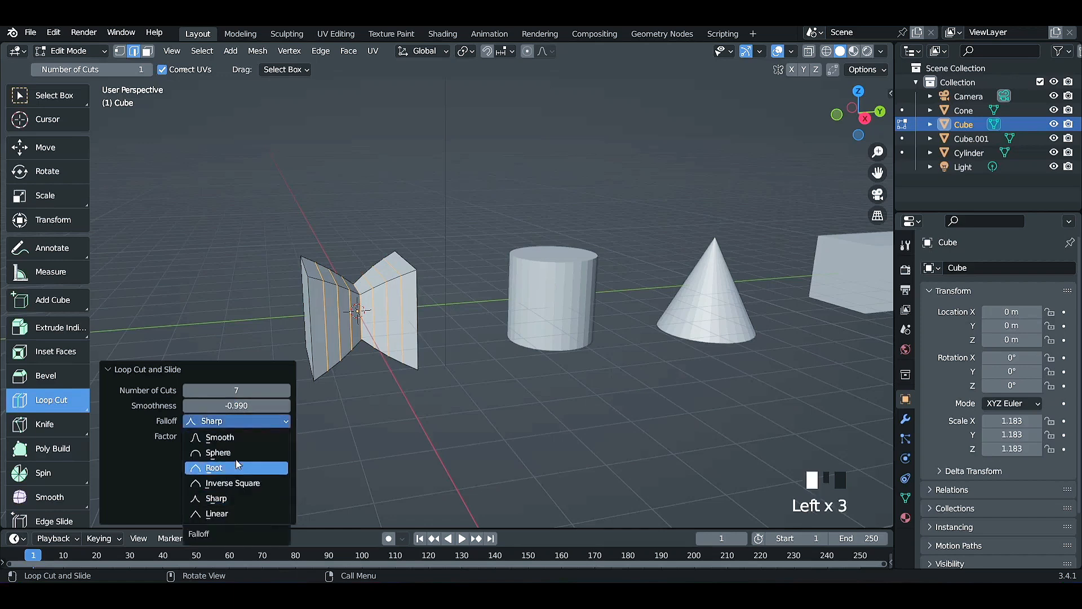
{"action": "left_click", "coordinate": [246, 439]}
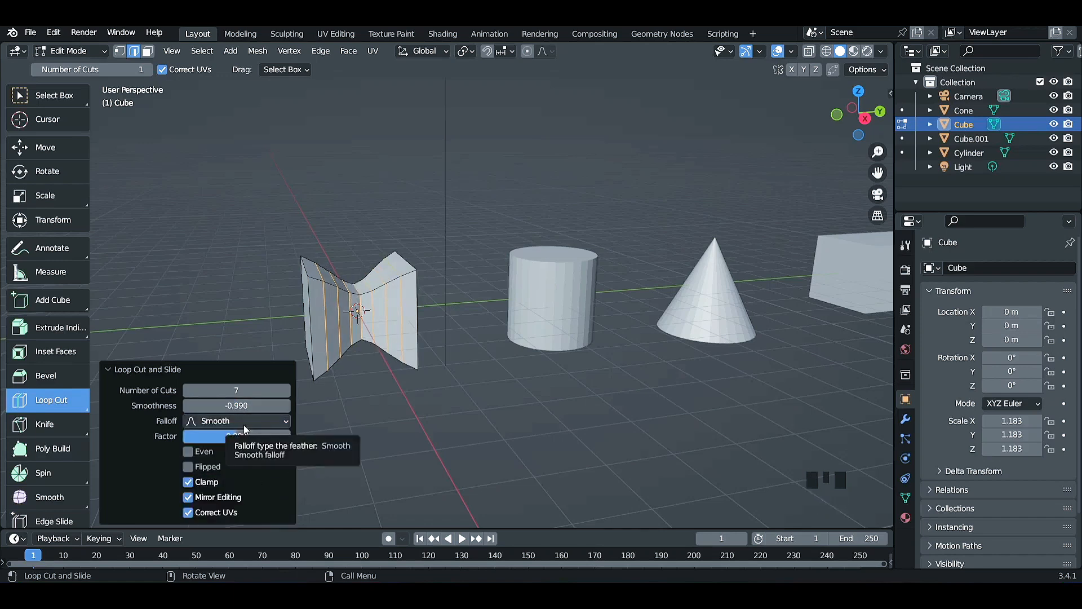
Set the loop cuts' falloff to Sphere and slide them with a factor of -0.104.
{"action": "left_click", "coordinate": [246, 422]}
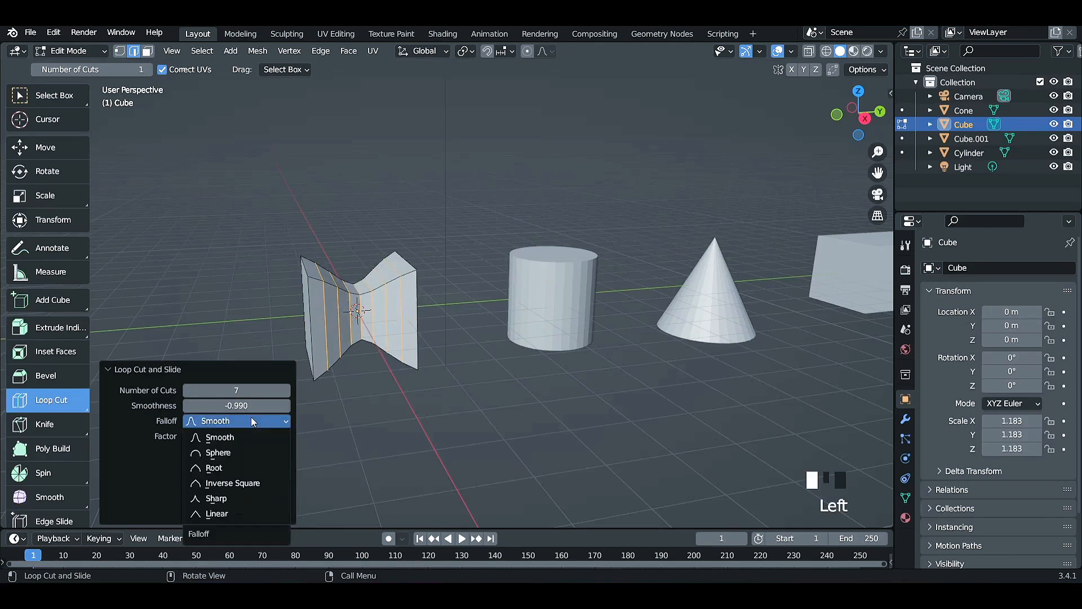
{"action": "left_click", "coordinate": [217, 453]}
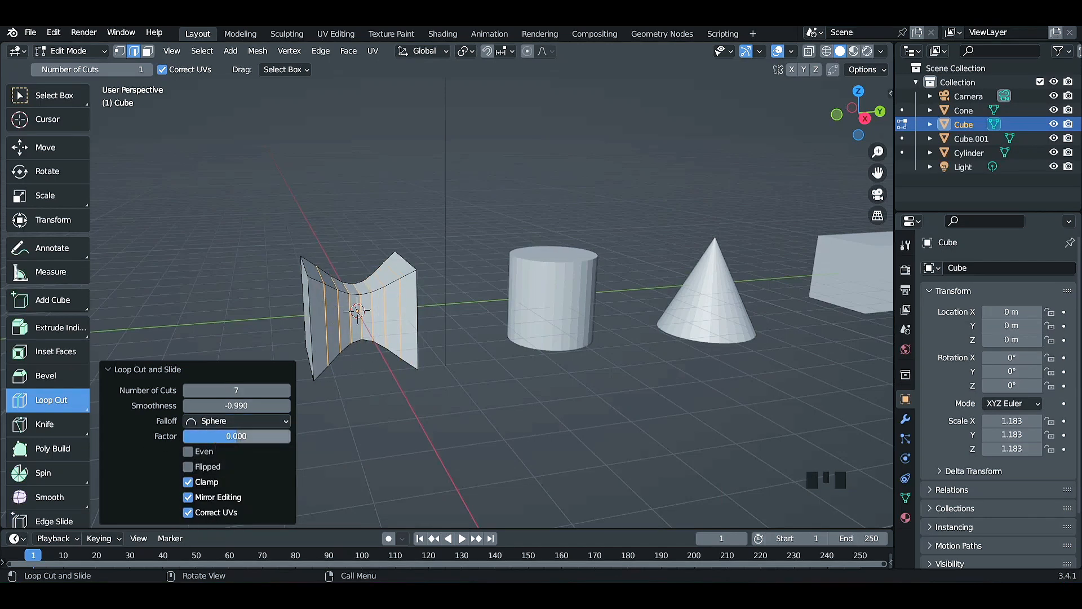
{"action": "mouse_move", "coordinate": [217, 436]}
{"action": "left_mouse_down"}
{"action": "mouse_move", "coordinate": [271, 437]}
{"action": "mouse_move", "coordinate": [231, 436]}
{"action": "left_mouse_up"}
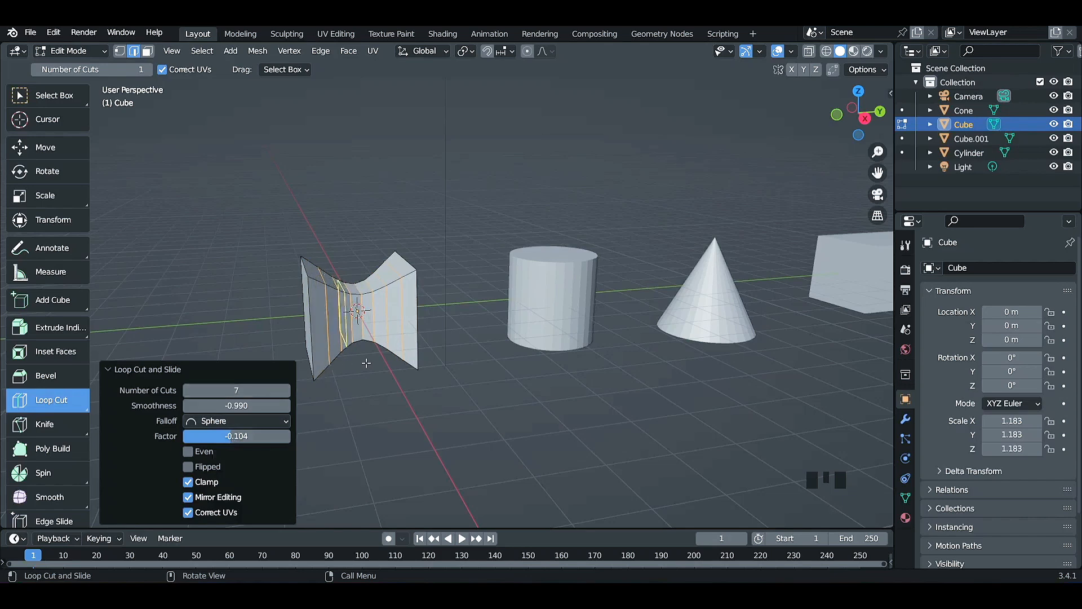
Add two horizontal loop cuts around the pinched cube, one at mid-height and one in the upper half.
{"action": "left_click", "coordinate": [359, 334]}
{"action": "middle_click", "coordinate": [307, 301]}
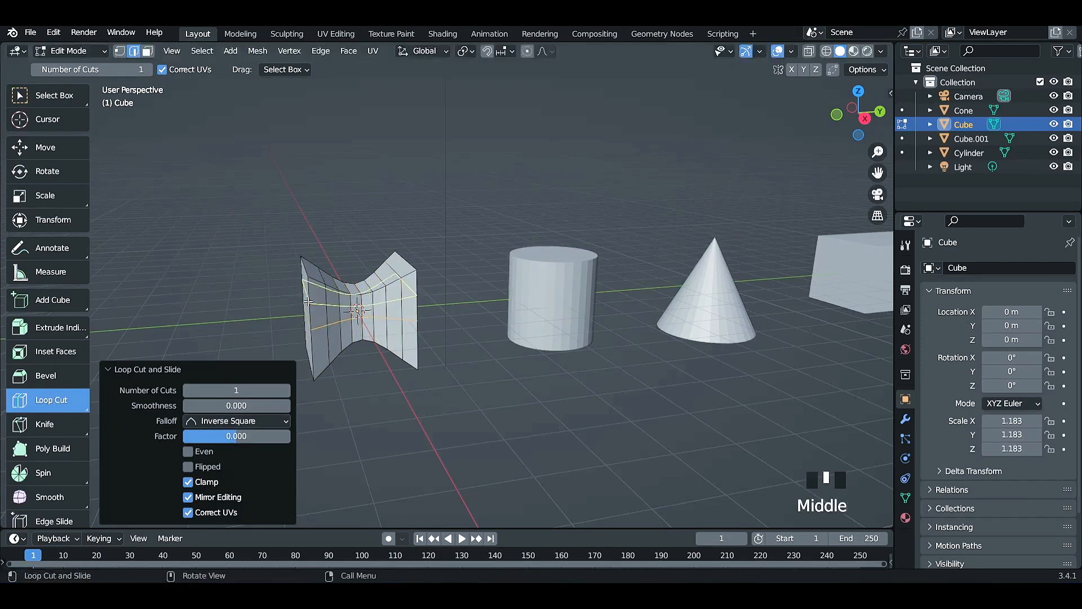
{"action": "left_click", "coordinate": [308, 301]}
{"action": "middle_click_drag", "start_coordinate": [288, 303], "coordinate": [376, 304]}
Switch to vertex selection and move one loop-cut vertex on the pinched cube's side by about 0.16, -0.13 and -0.74 m in X, Y and Z.
{"action": "left_click", "coordinate": [72, 95]}
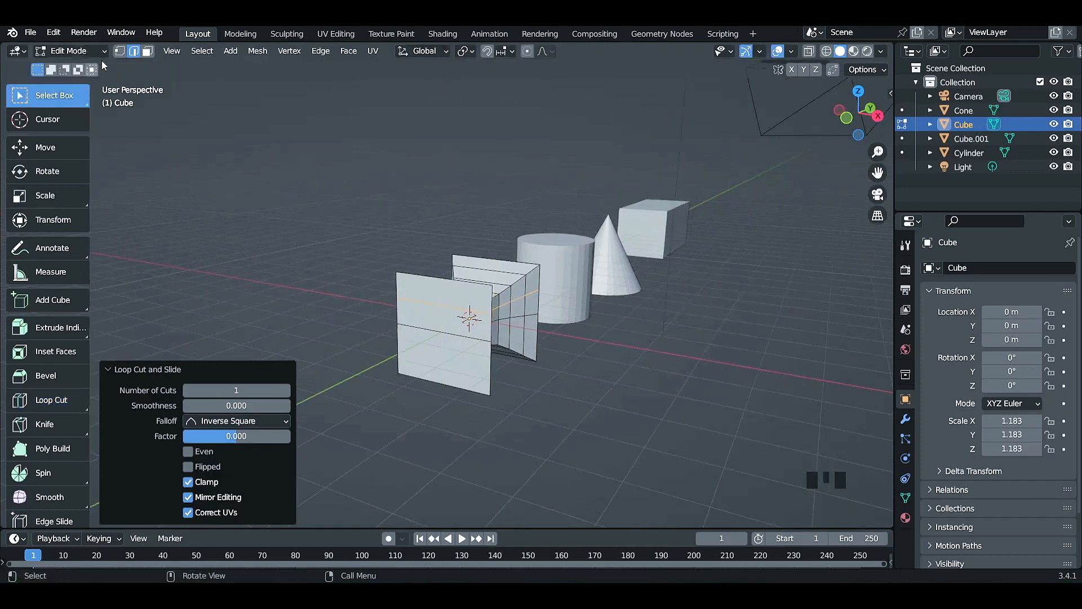
{"action": "left_click", "coordinate": [120, 50]}
{"action": "middle_click_drag", "start_coordinate": [568, 367], "coordinate": [437, 346], "text": "shift"}
{"action": "scroll", "coordinate": [437, 346], "scroll_direction": "up", "scroll_amount": 3}
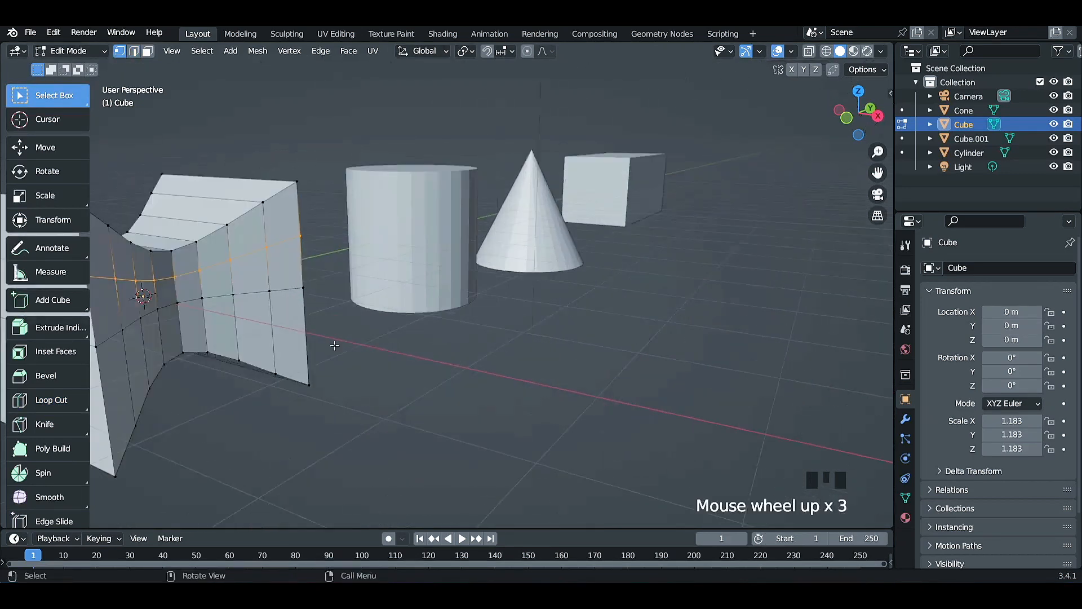
{"action": "left_click", "coordinate": [263, 243]}
{"action": "key", "text": "g"}
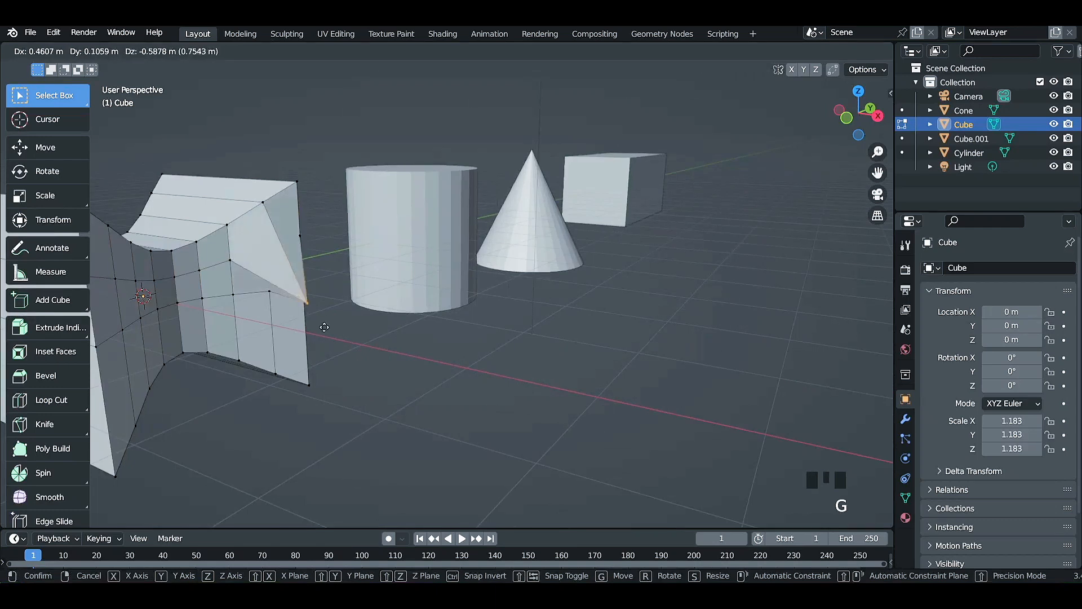
{"action": "left_click", "coordinate": [289, 342]}
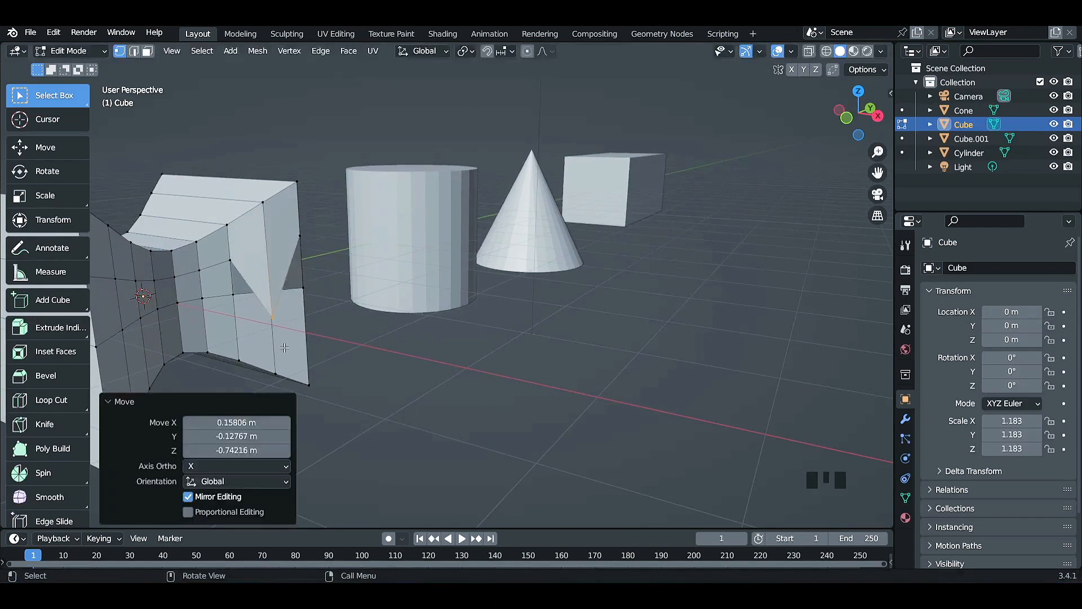
Add a 2 m cube to the current mesh and move it clear of the pinched cube on the negative X side.
{"action": "middle_click_drag", "start_coordinate": [251, 314], "coordinate": [618, 345], "text": "shift"}
{"action": "left_click_drag", "start_coordinate": [644, 261], "coordinate": [655, 309]}
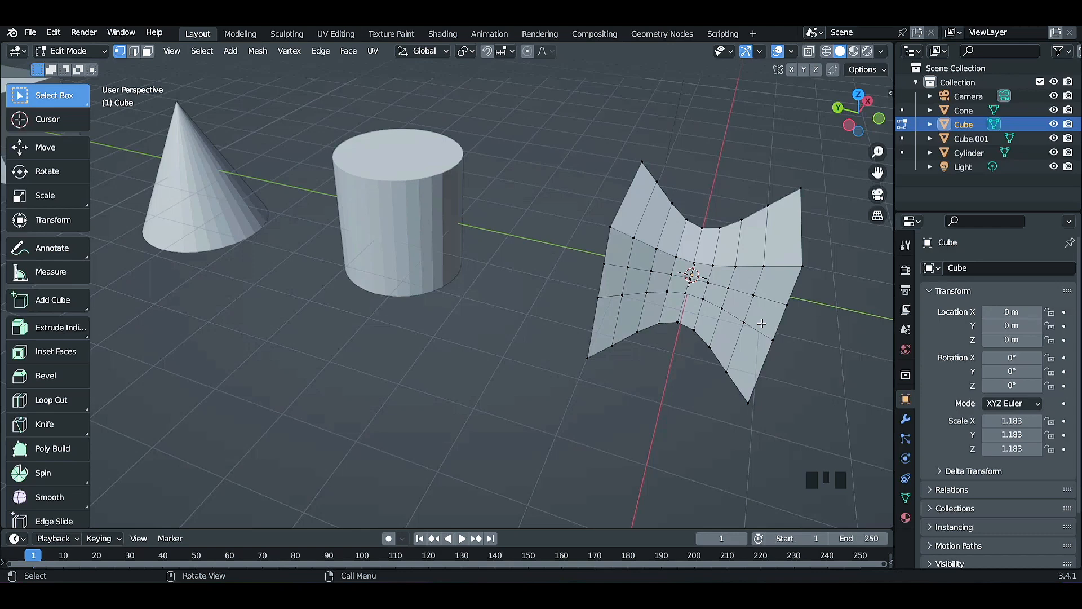
{"action": "middle_click_drag", "start_coordinate": [762, 324], "coordinate": [630, 361]}
{"action": "scroll", "coordinate": [669, 375], "scroll_direction": "down", "scroll_amount": 2}
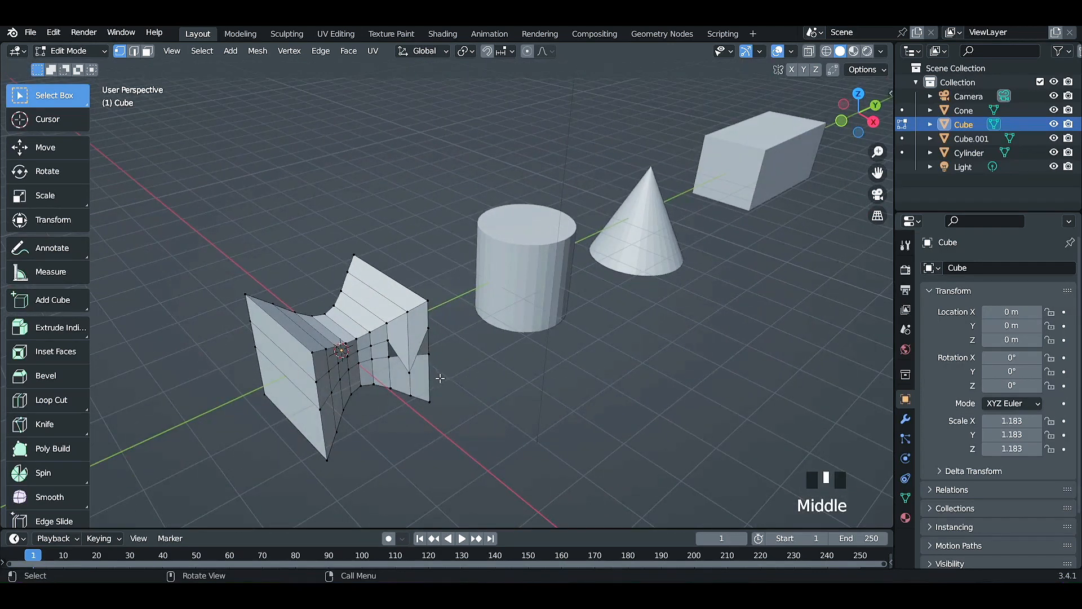
{"action": "scroll", "coordinate": [442, 417], "scroll_direction": "down", "scroll_amount": 3}
{"action": "key", "text": "shift+a"}
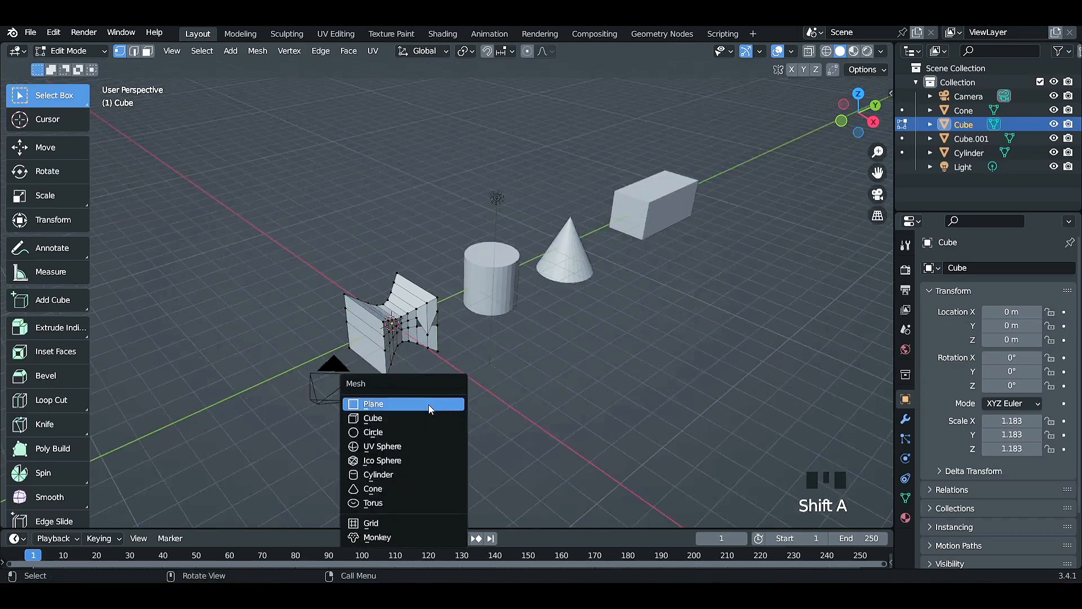
{"action": "left_click", "coordinate": [428, 417]}
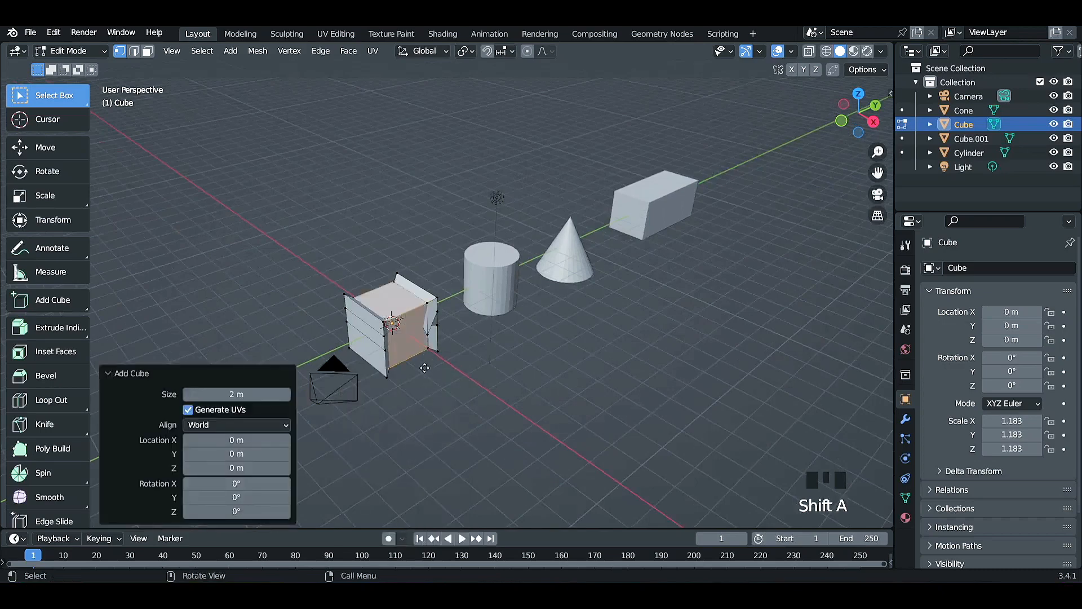
{"action": "key", "text": "g"}
{"action": "left_click", "coordinate": [349, 262]}
{"action": "middle_click_drag", "start_coordinate": [335, 267], "coordinate": [361, 237]}
{"action": "left_click", "coordinate": [382, 197]}
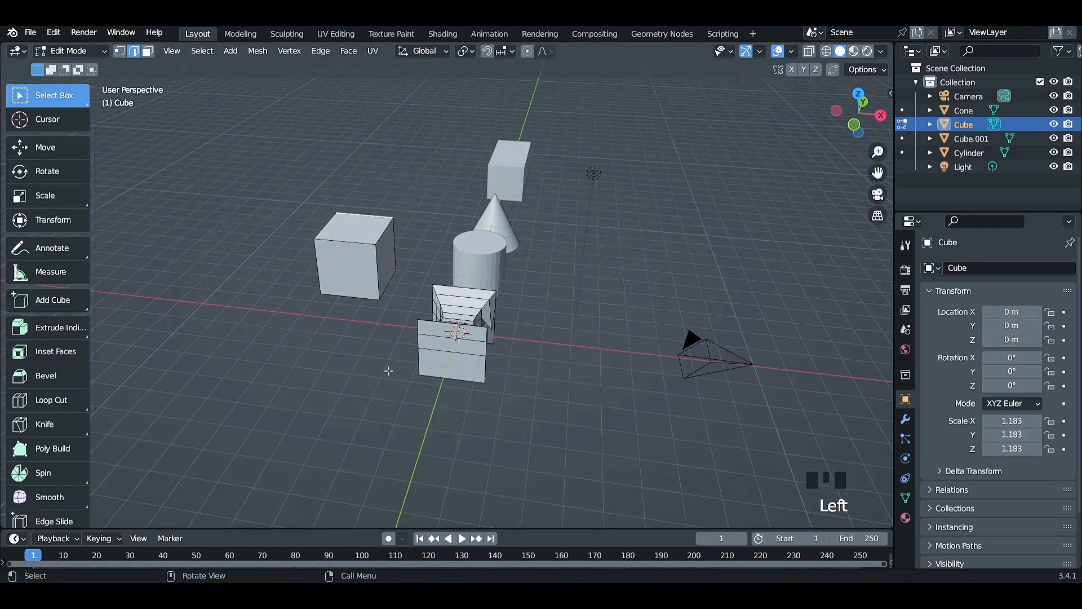
Try a single vertical loop cut on the new cube, slid with a factor of -0.573, and undo it.
{"action": "middle_click_drag", "start_coordinate": [377, 321], "coordinate": [352, 233]}
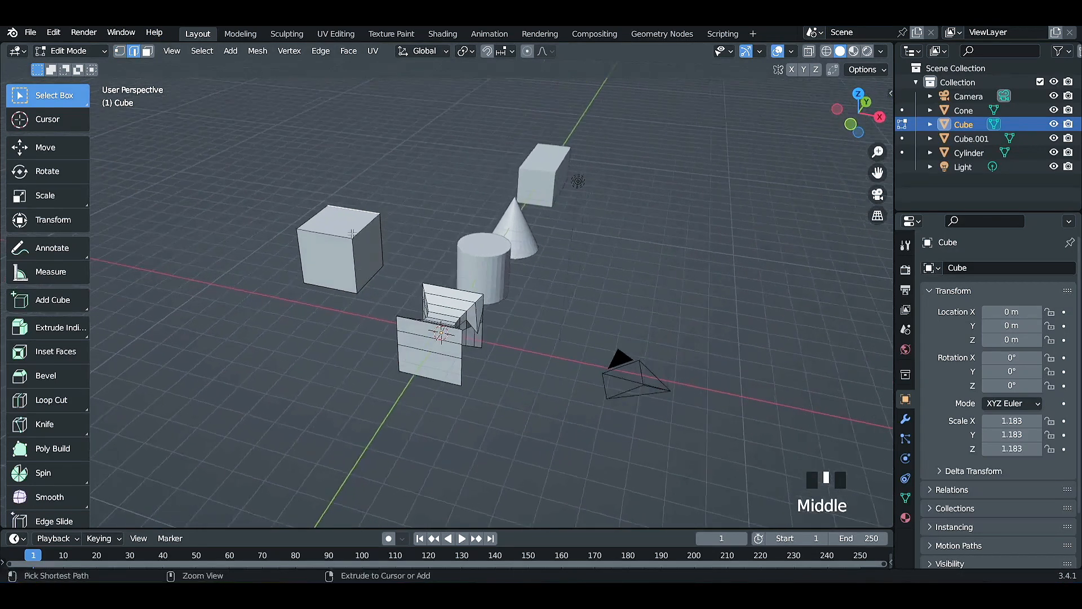
{"action": "key", "text": "ctrl+r"}
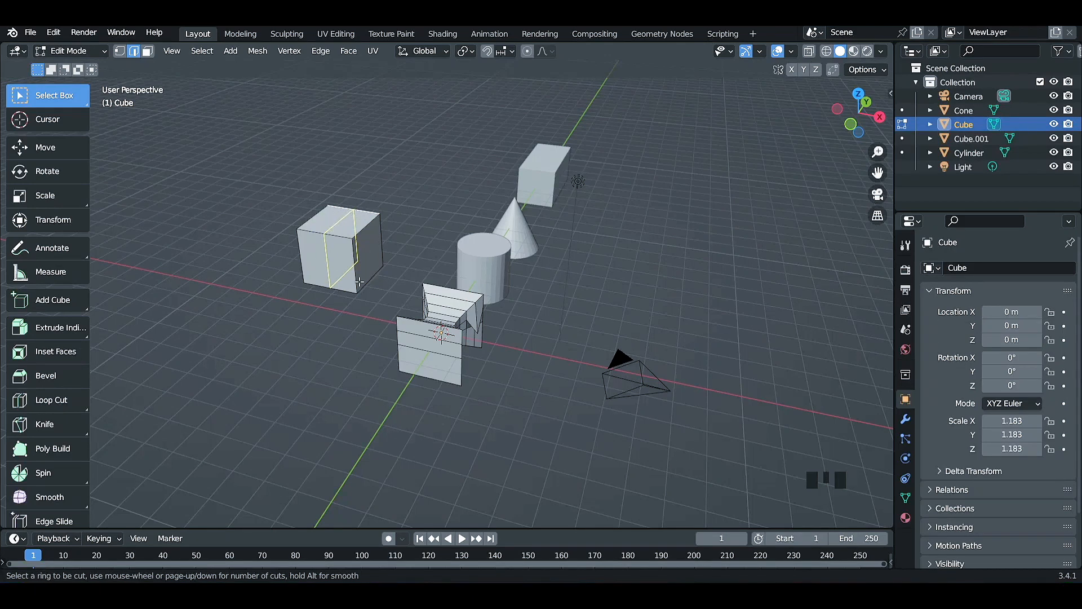
{"action": "scroll", "coordinate": [341, 213], "scroll_direction": "up", "scroll_amount": 1}
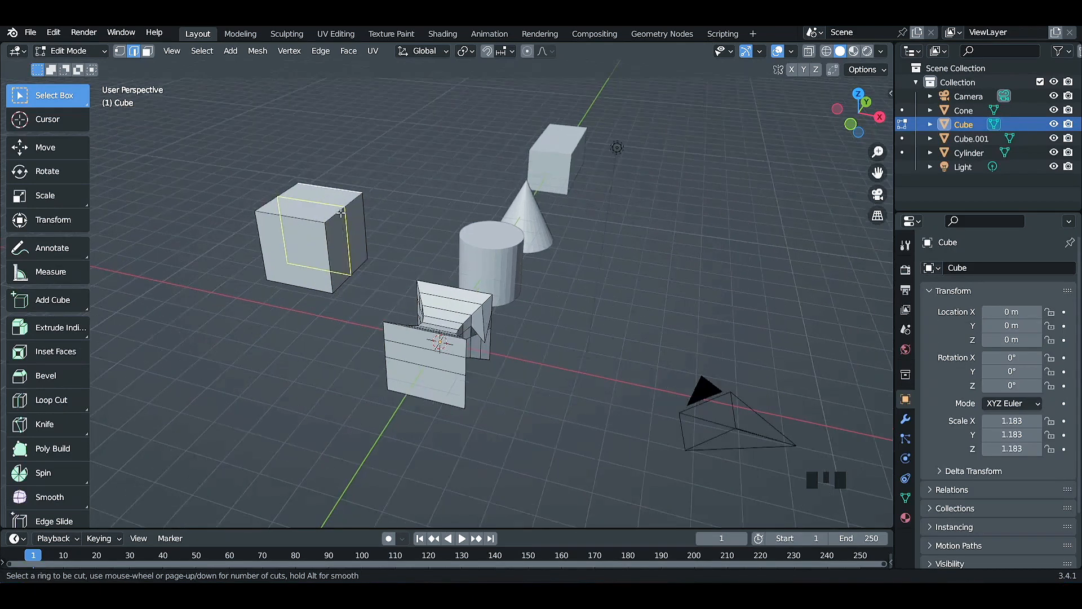
{"action": "left_click", "coordinate": [310, 197]}
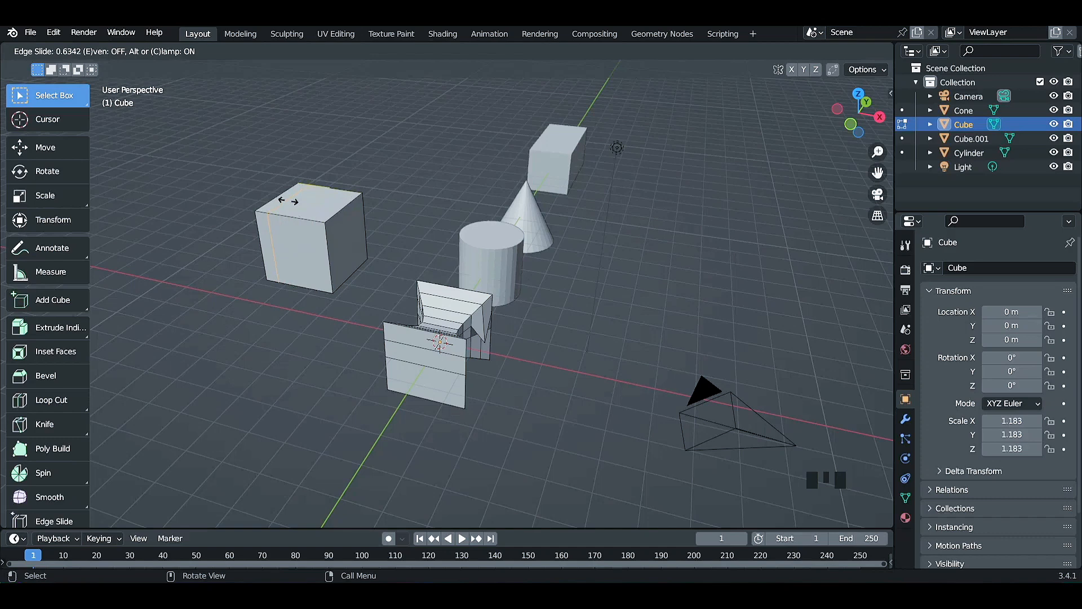
{"action": "left_click", "coordinate": [328, 199]}
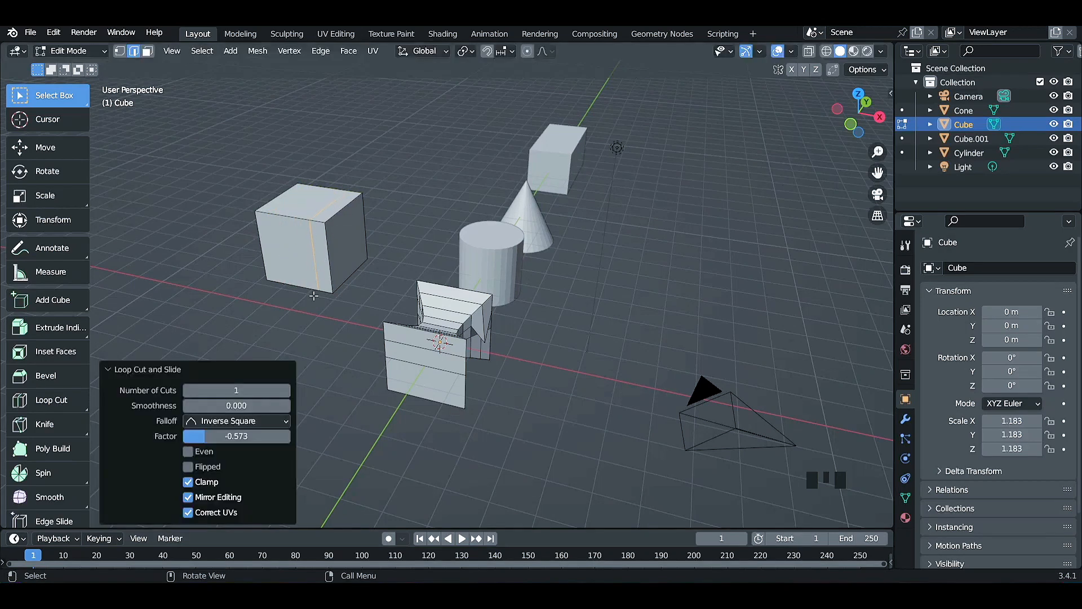
{"action": "middle_click_drag", "start_coordinate": [314, 295], "coordinate": [346, 317]}
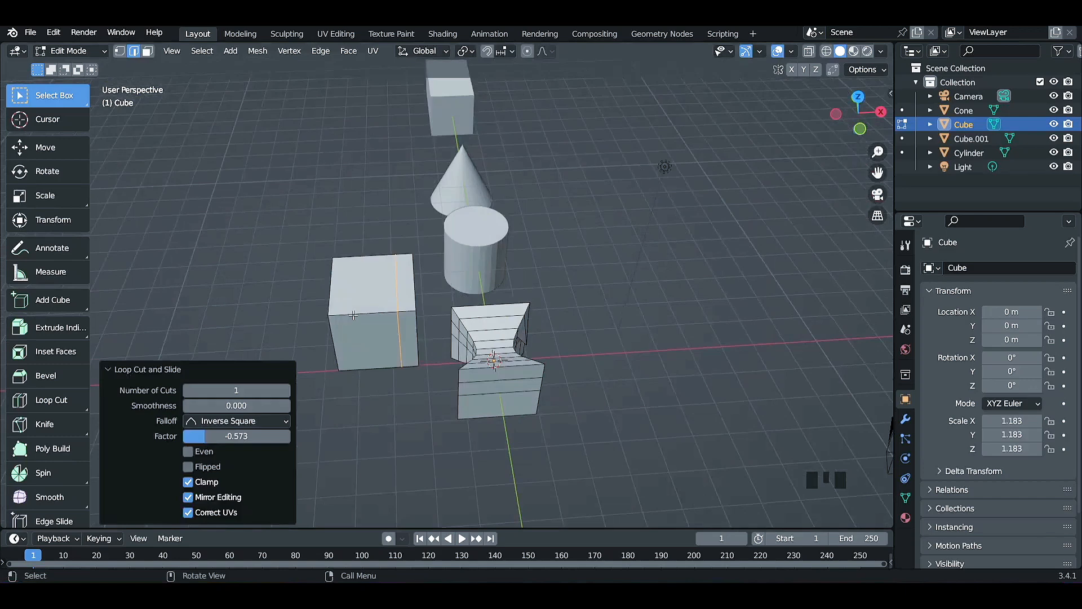
{"action": "key", "text": "ctrl+z"}
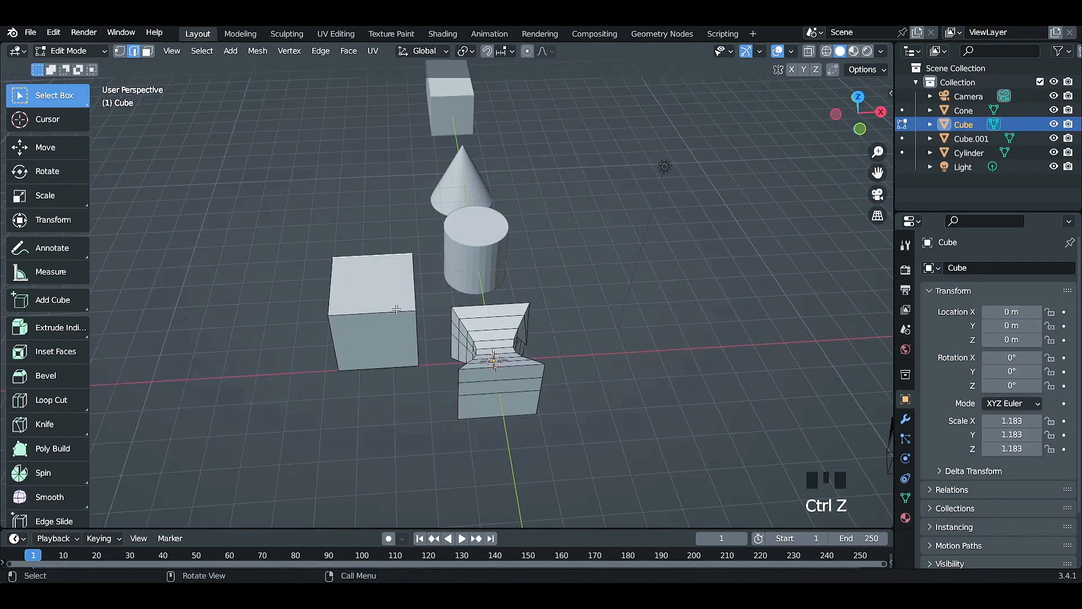
Preview four loop cuts on the new cube, reduce to one slid with a factor of 0.549, and undo it.
{"action": "key", "text": "ctrl+r"}
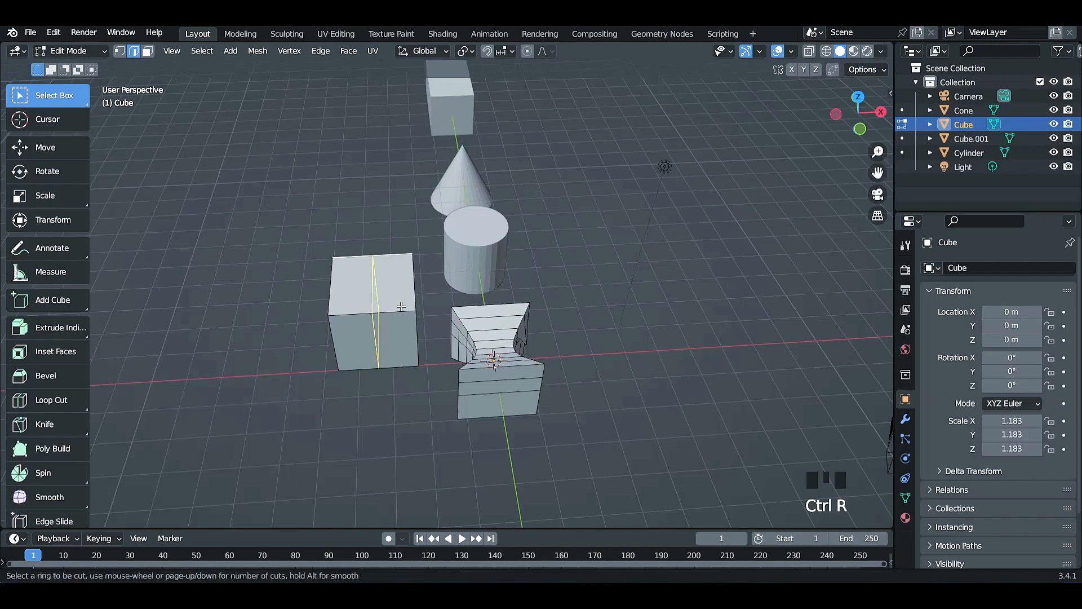
{"action": "left_click", "coordinate": [401, 306]}
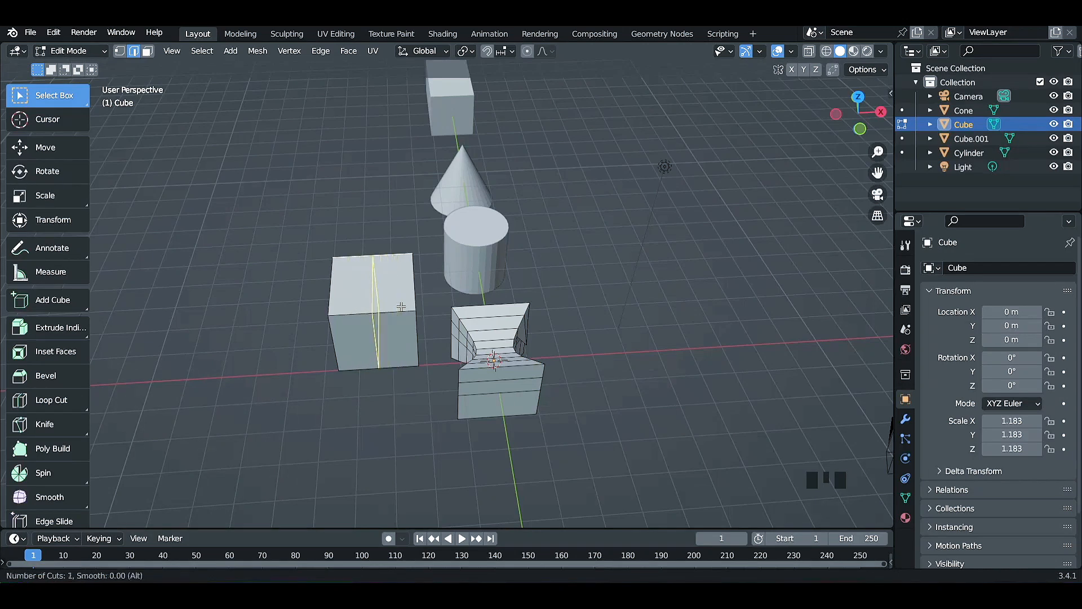
{"action": "scroll", "coordinate": [401, 306], "scroll_direction": "up", "scroll_amount": 3}
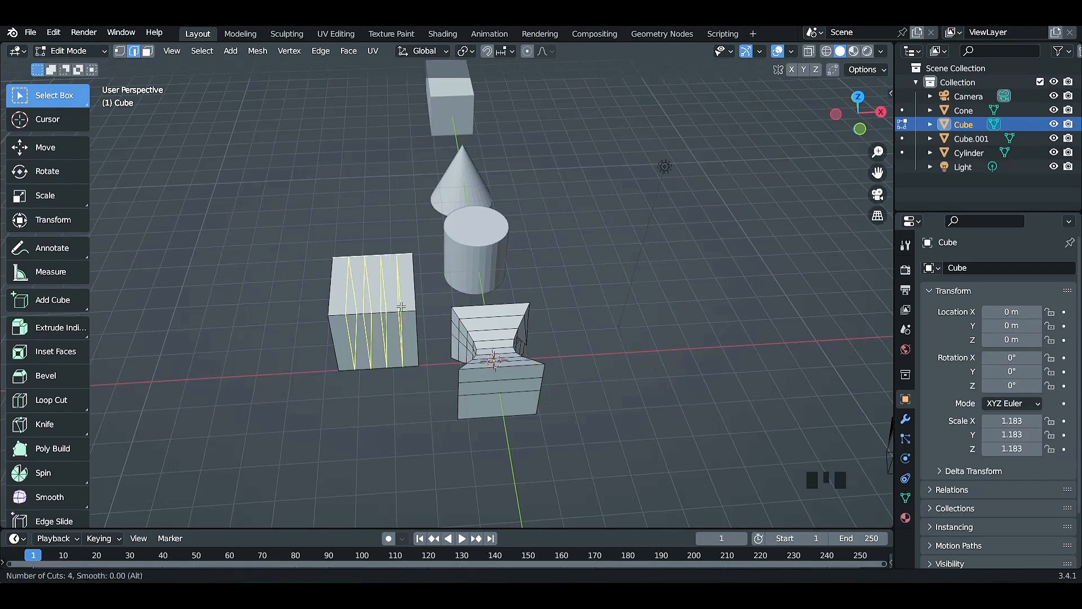
{"action": "scroll", "coordinate": [401, 306], "scroll_direction": "down", "scroll_amount": 3}
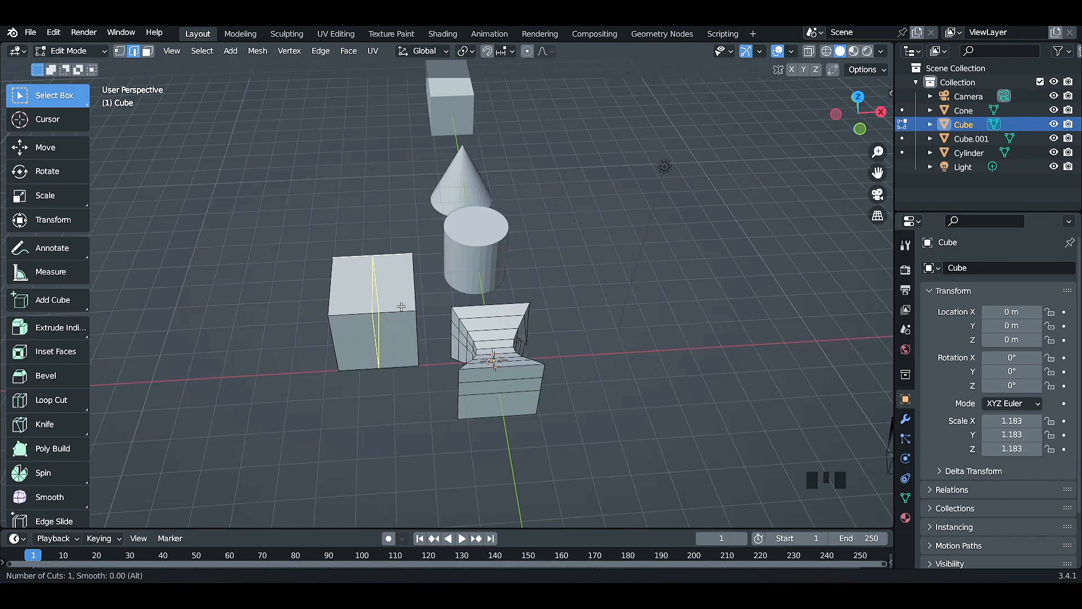
{"action": "left_click", "coordinate": [397, 306]}
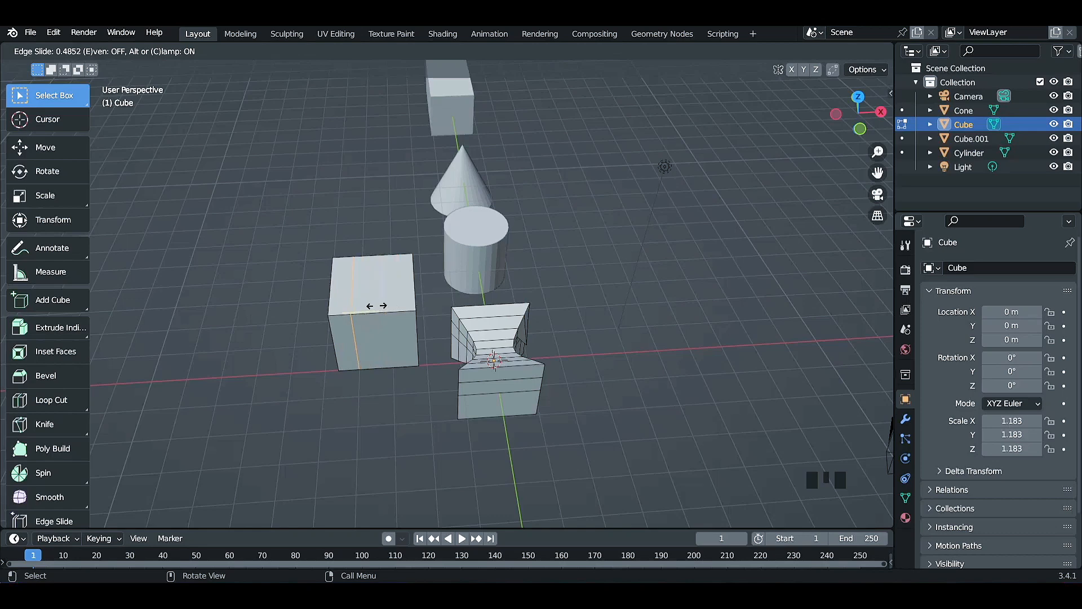
{"action": "left_click", "coordinate": [374, 306]}
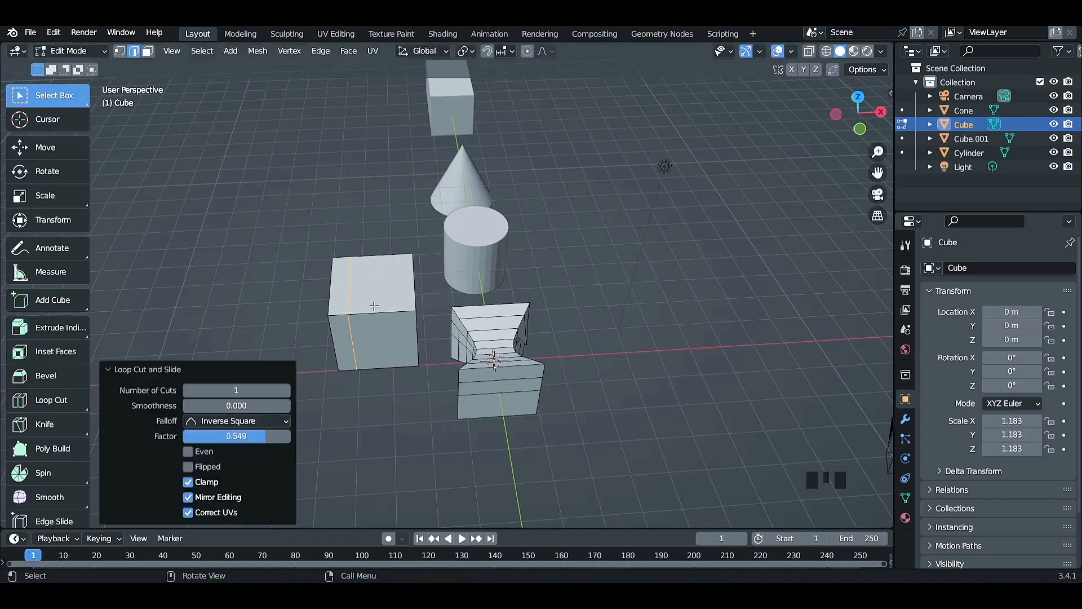
{"action": "middle_click_drag", "start_coordinate": [376, 374], "coordinate": [277, 367]}
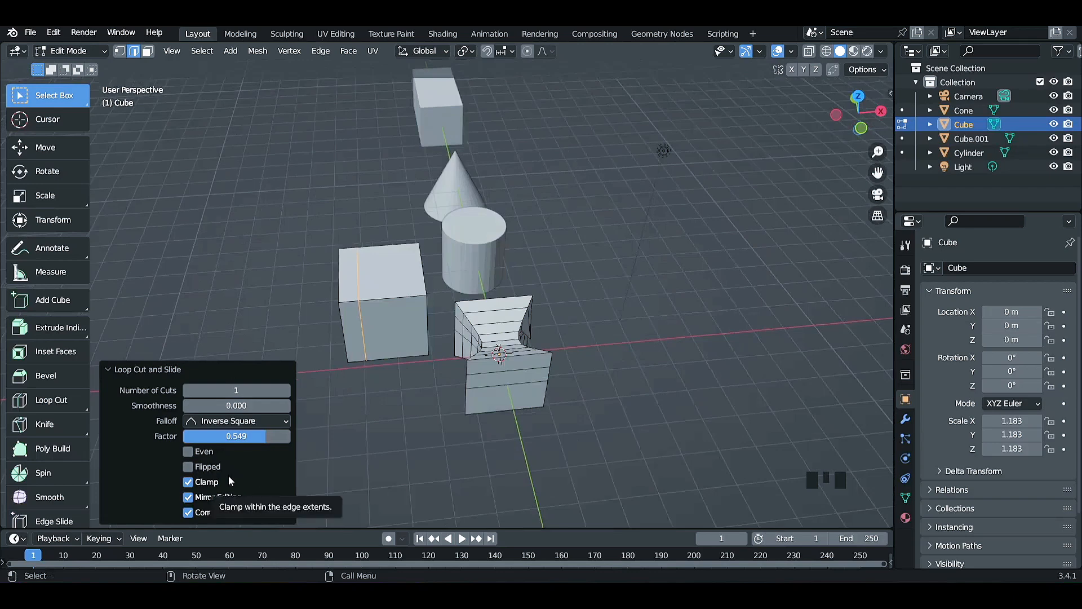
{"action": "left_click", "coordinate": [394, 368]}
{"action": "key", "text": "ctrl+z"}
{"action": "key", "text": "ctrl+z"}
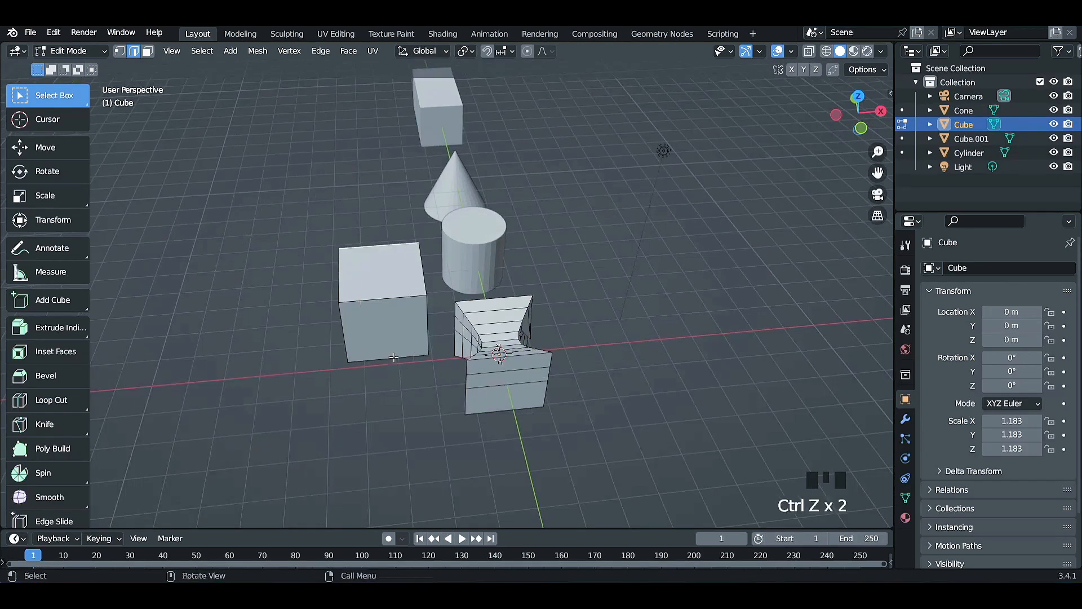
Add one vertical loop cut to the new cube and cancel its slide so it sits exactly in the middle.
{"action": "key", "text": "ctrl+r"}
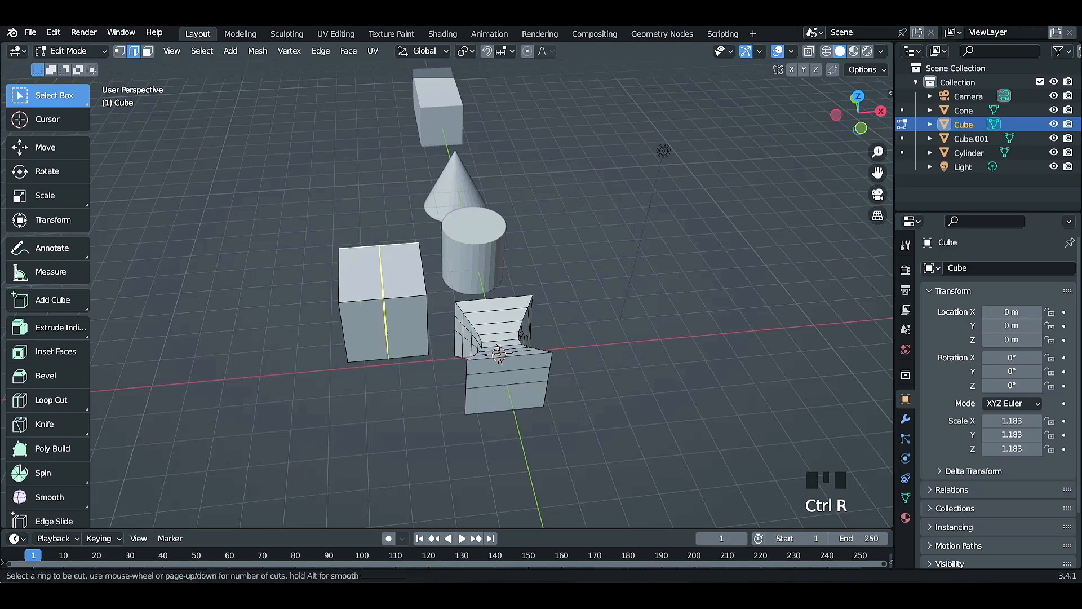
{"action": "left_click", "coordinate": [391, 334]}
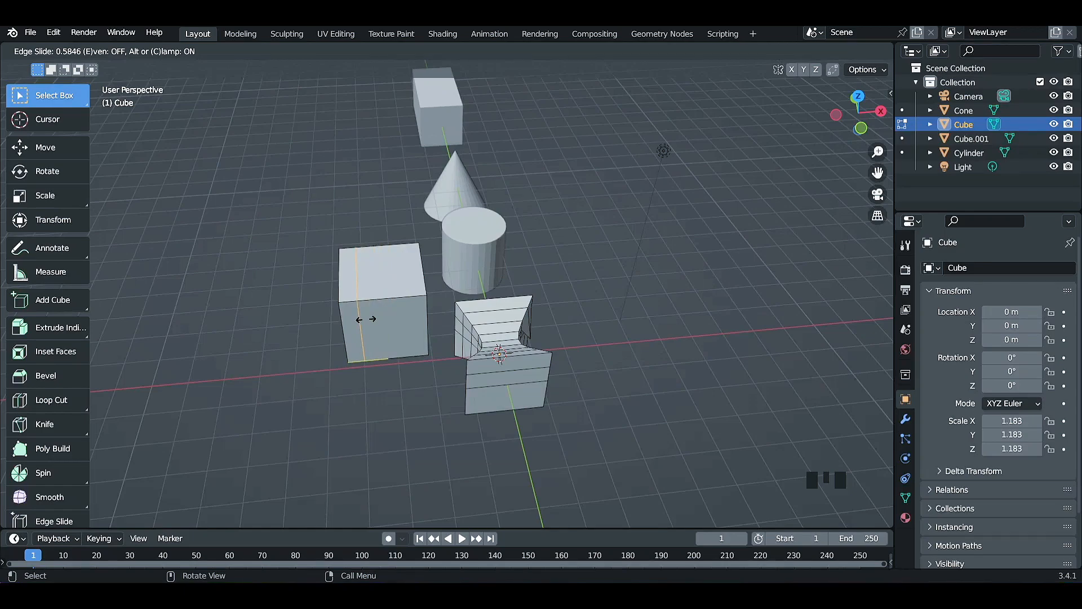
{"action": "right_click", "coordinate": [365, 319]}
{"action": "middle_click_drag", "start_coordinate": [417, 383], "coordinate": [408, 306]}
{"action": "left_click", "coordinate": [436, 400]}
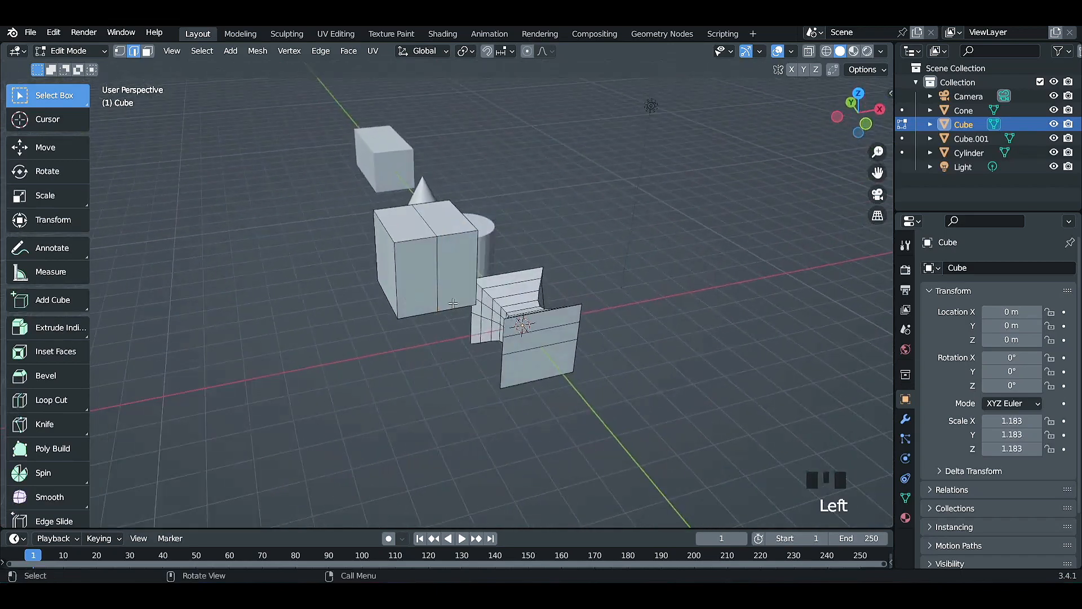
Select the new cube's centre edge loop and move it along X towards the cube's negative X side with the Move tool.
{"action": "scroll", "coordinate": [453, 304], "scroll_direction": "up", "scroll_amount": 3}
{"action": "scroll", "coordinate": [457, 309], "scroll_direction": "down", "scroll_amount": 2}
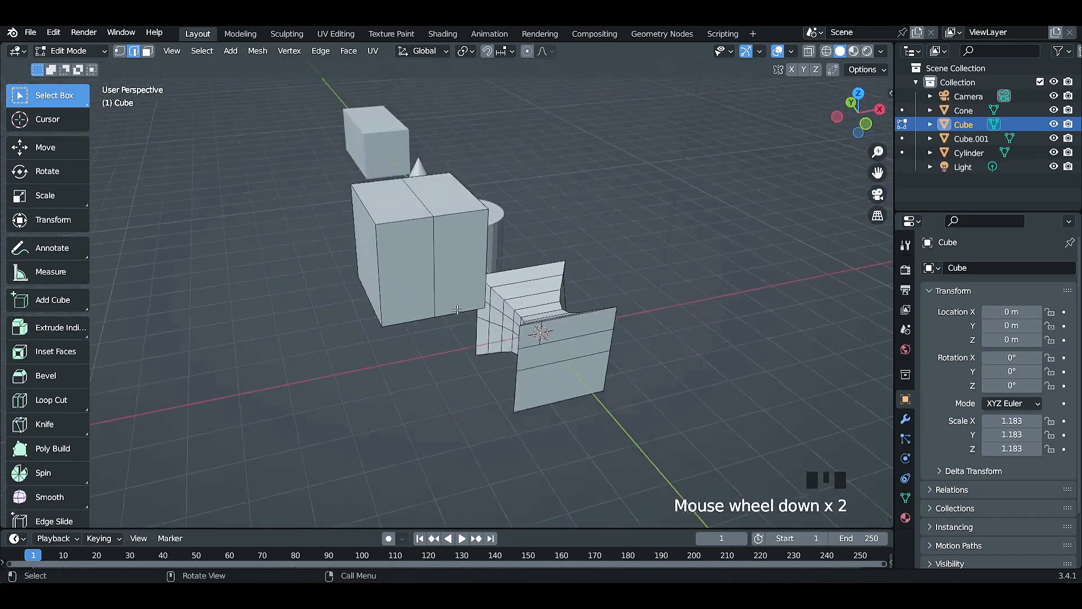
{"action": "left_click", "coordinate": [434, 262], "text": "alt"}
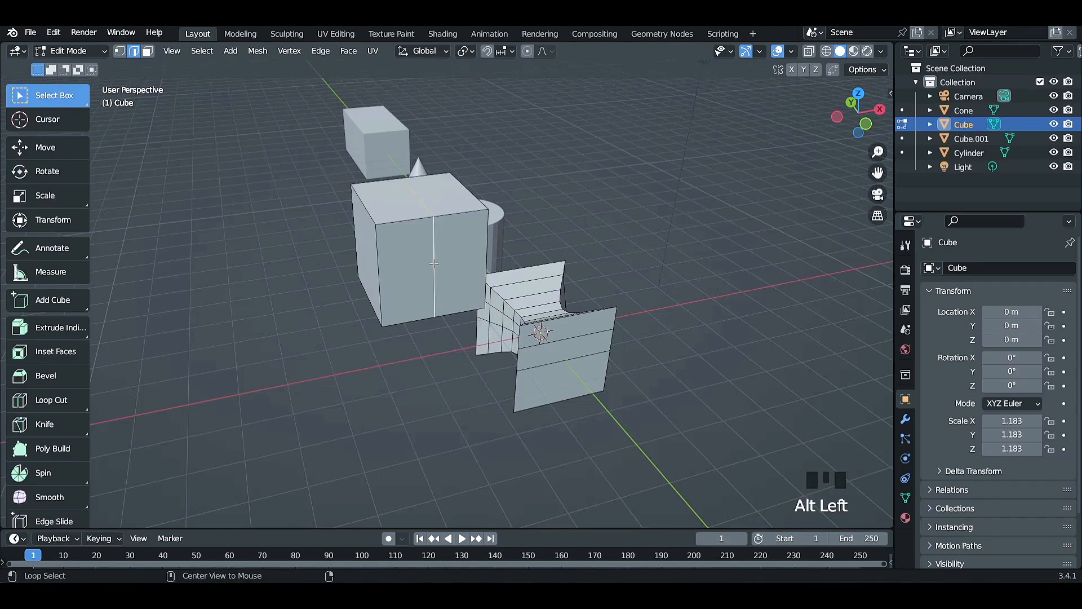
{"action": "middle_click_drag", "start_coordinate": [434, 263], "coordinate": [420, 292]}
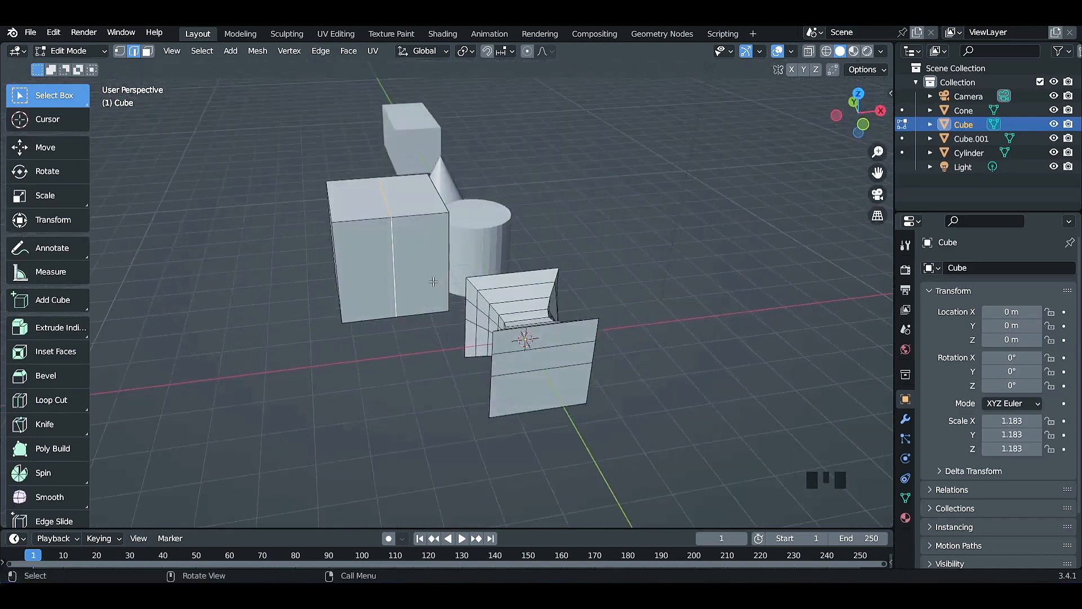
{"action": "left_click", "coordinate": [43, 147]}
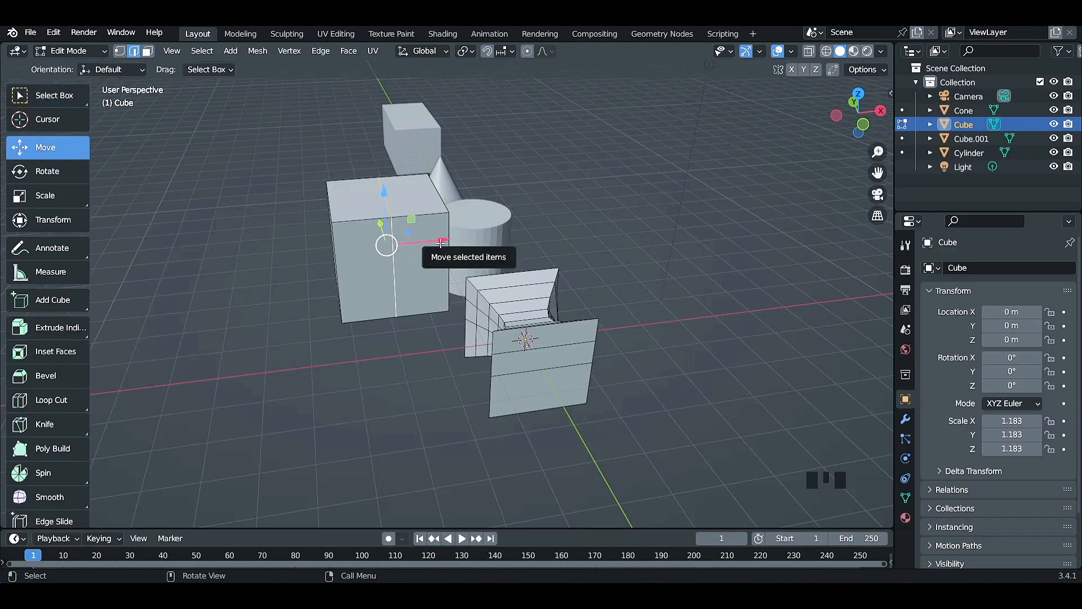
{"action": "mouse_move", "coordinate": [386, 243]}
{"action": "left_mouse_down"}
{"action": "mouse_move", "coordinate": [482, 237]}
{"action": "mouse_move", "coordinate": [400, 240]}
{"action": "left_mouse_up"}
{"action": "left_click", "coordinate": [149, 134]}
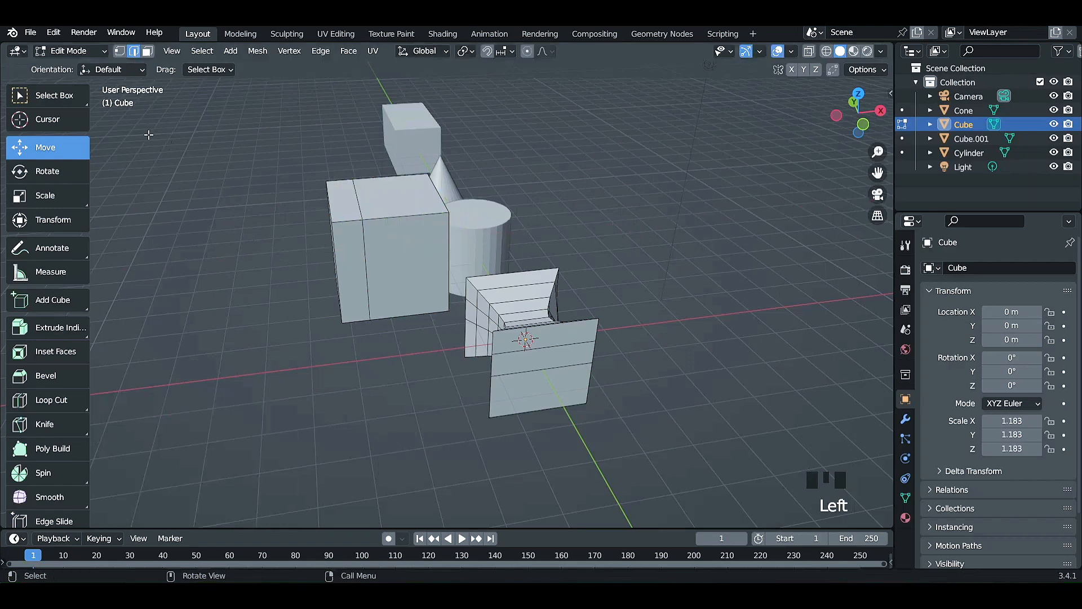
{"action": "left_click", "coordinate": [68, 100]}
Leave Edit Mode on the cube, select the cylinder and open it in Edit Mode.
{"action": "middle_click_drag", "start_coordinate": [360, 276], "coordinate": [362, 331]}
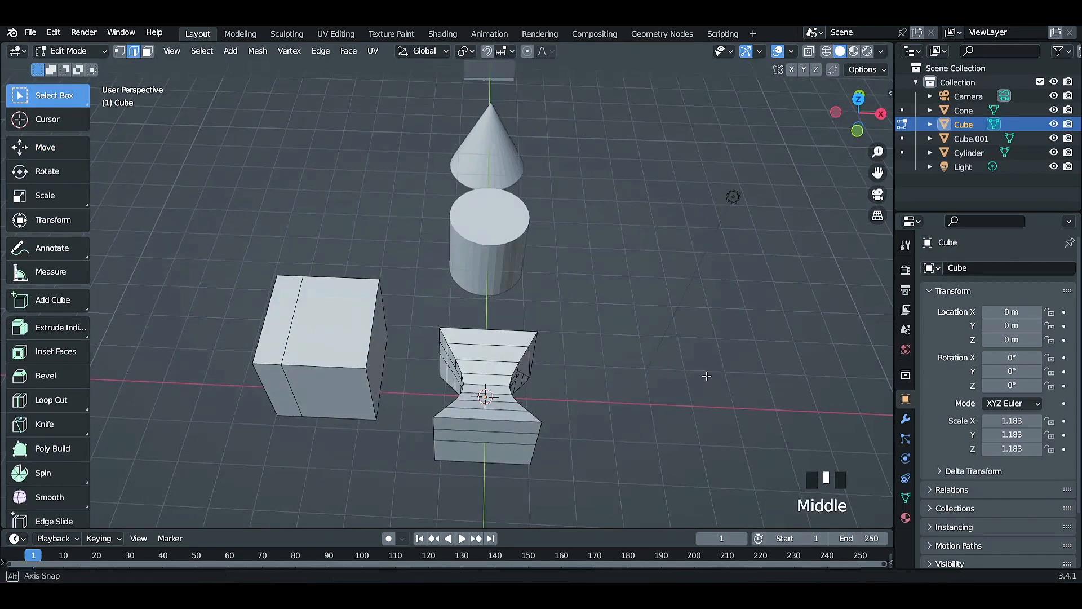
{"action": "middle_click_drag", "start_coordinate": [706, 375], "coordinate": [628, 359]}
{"action": "scroll", "coordinate": [628, 357], "scroll_direction": "down", "scroll_amount": 3}
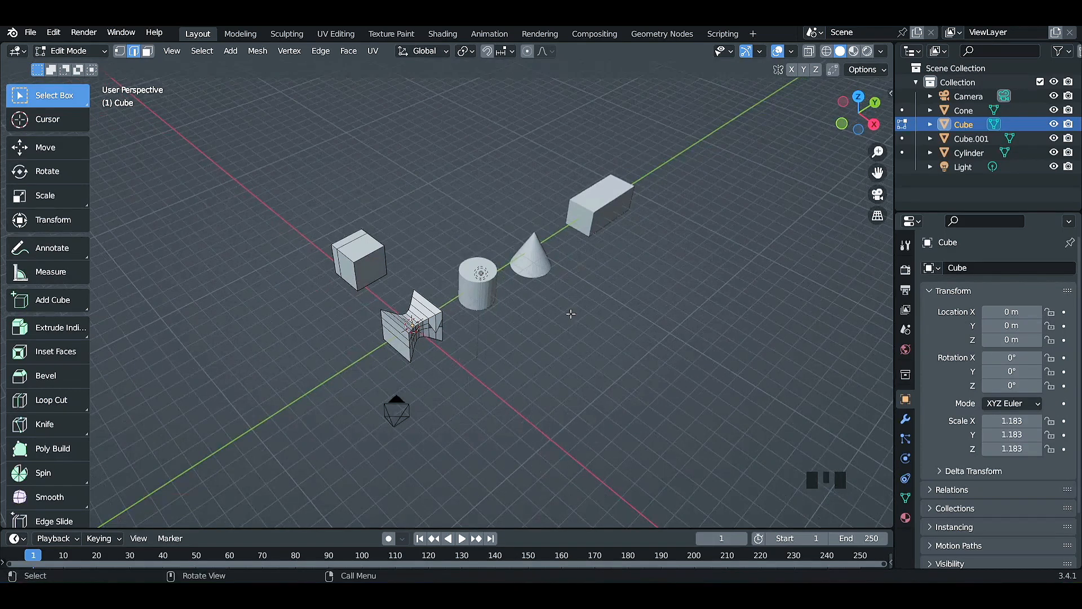
{"action": "left_click_drag", "start_coordinate": [441, 227], "coordinate": [492, 328]}
{"action": "left_click_drag", "start_coordinate": [499, 198], "coordinate": [539, 292]}
{"action": "key", "text": "Tab"}
{"action": "left_click", "coordinate": [489, 293]}
{"action": "key", "text": "Tab"}
{"action": "scroll", "coordinate": [659, 411], "scroll_direction": "up", "scroll_amount": 4}
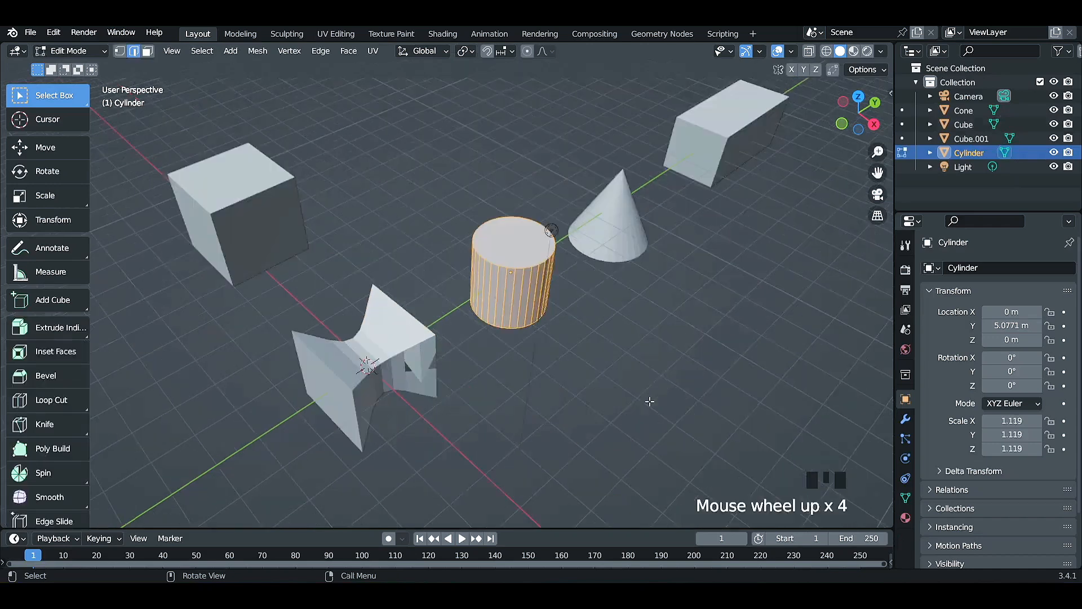
Clear the cylinder's selection and preview varying numbers of horizontal loop cuts around its side, ending with one cut.
{"action": "scroll", "coordinate": [740, 403], "scroll_direction": "up", "scroll_amount": 2}
{"action": "left_click", "coordinate": [551, 372]}
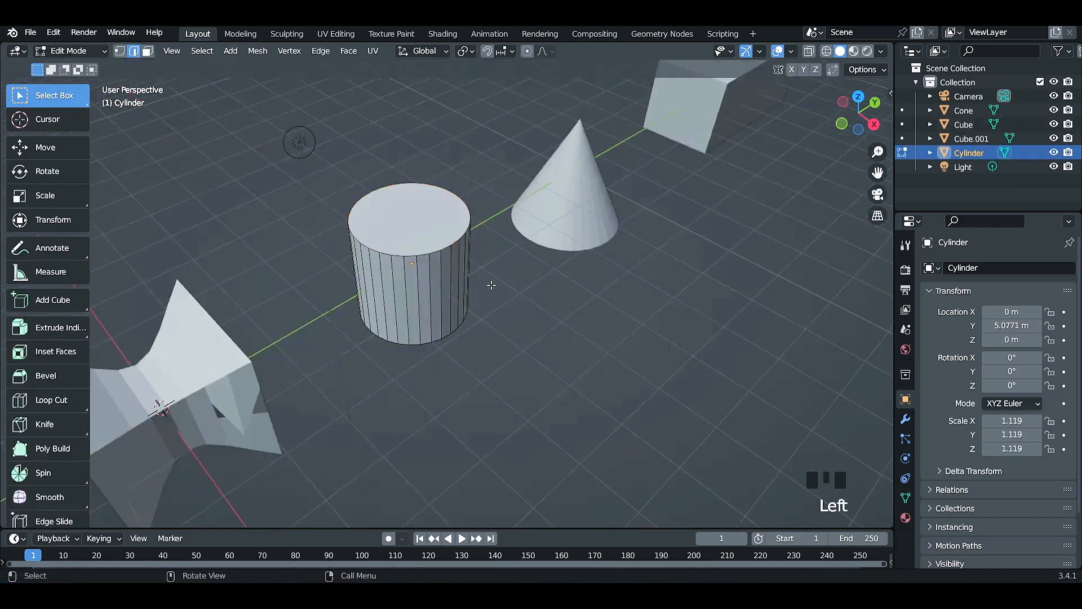
{"action": "key", "text": "ctrl+r"}
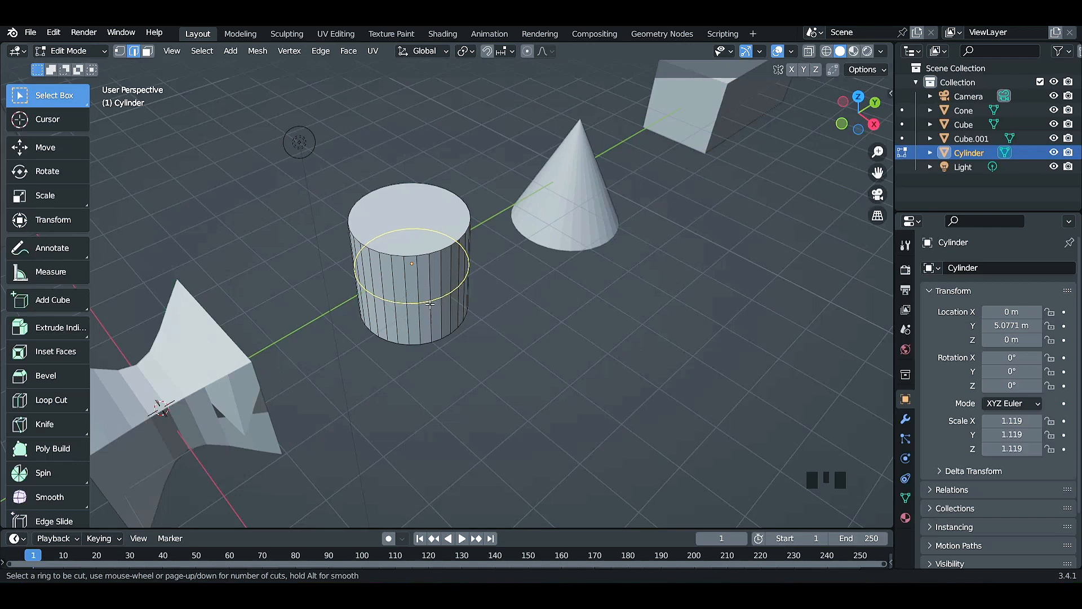
{"action": "scroll", "coordinate": [430, 304], "scroll_direction": "up", "scroll_amount": 3}
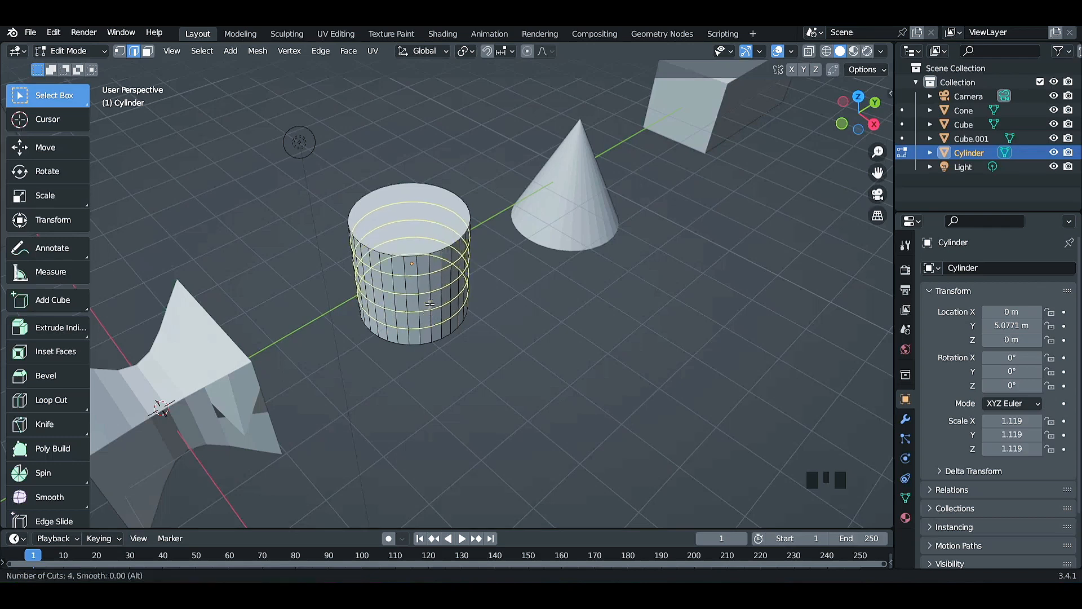
{"action": "scroll", "coordinate": [430, 303], "scroll_direction": "up", "scroll_amount": 1}
{"action": "scroll", "coordinate": [430, 304], "scroll_direction": "down", "scroll_amount": 4}
{"action": "scroll", "coordinate": [430, 304], "scroll_direction": "up", "scroll_amount": 4}
{"action": "scroll", "coordinate": [430, 303], "scroll_direction": "down", "scroll_amount": 2}
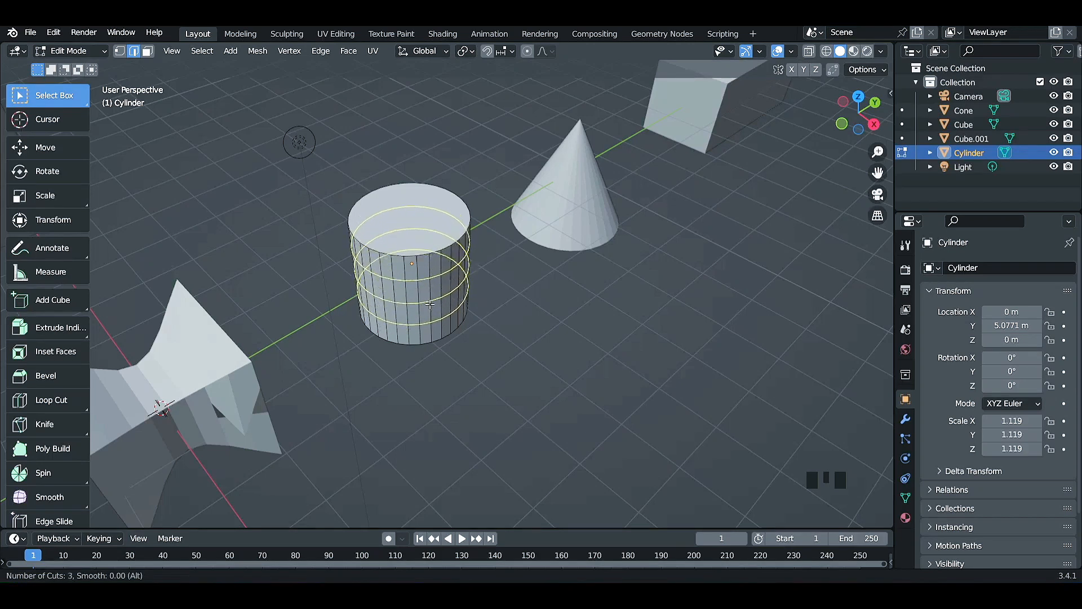
{"action": "scroll", "coordinate": [430, 304], "scroll_direction": "down", "scroll_amount": 1}
{"action": "scroll", "coordinate": [430, 304], "scroll_direction": "up", "scroll_amount": 3}
{"action": "scroll", "coordinate": [430, 304], "scroll_direction": "down", "scroll_amount": 2}
{"action": "scroll", "coordinate": [430, 304], "scroll_direction": "up", "scroll_amount": 2}
{"action": "scroll", "coordinate": [430, 304], "scroll_direction": "down", "scroll_amount": 3}
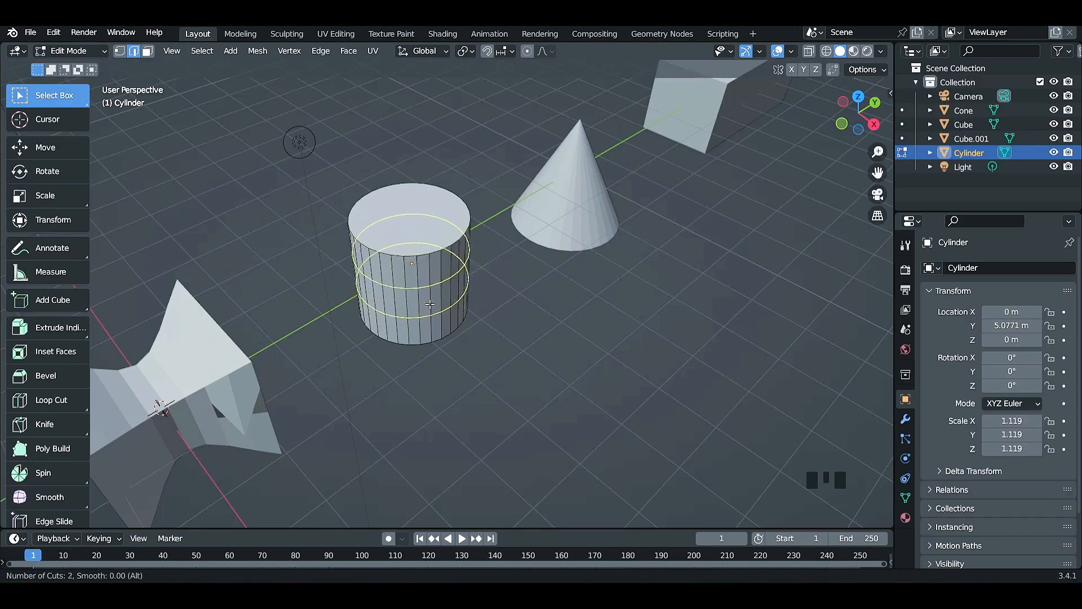
{"action": "scroll", "coordinate": [430, 304], "scroll_direction": "down", "scroll_amount": 1}
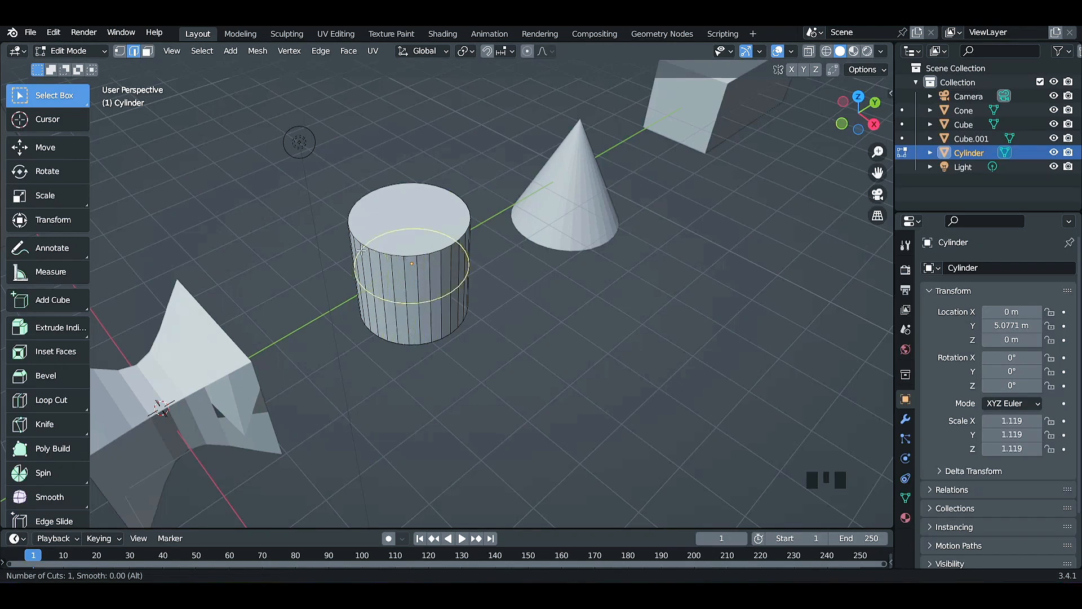
Place the single horizontal loop cut slightly off the cylinder's mid-height with a slide factor of about -0.062.
{"action": "left_click", "coordinate": [434, 298]}
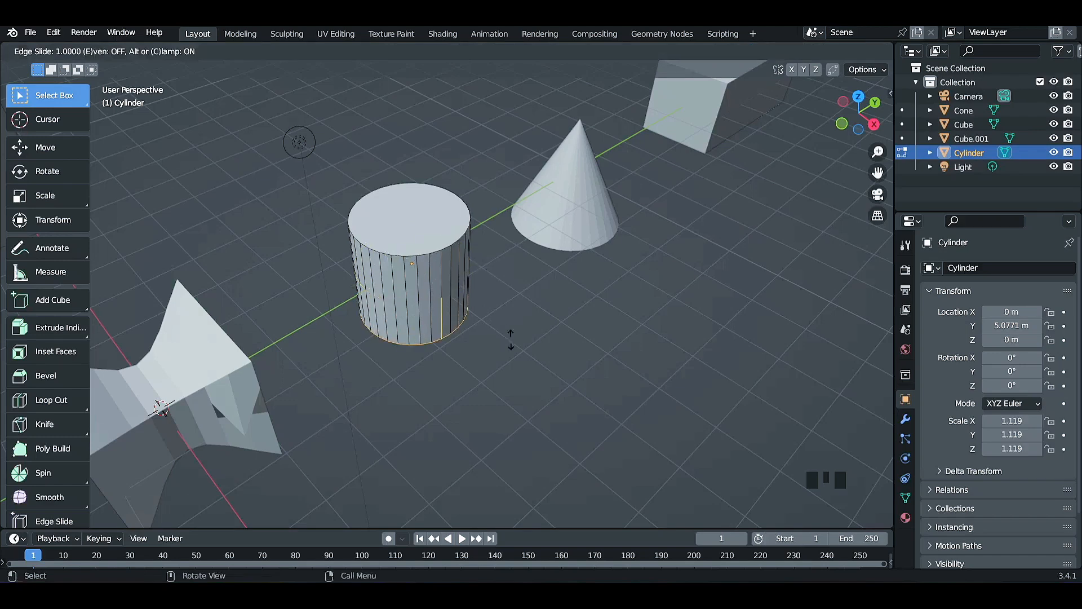
{"action": "left_click", "coordinate": [461, 287]}
{"action": "middle_click_drag", "start_coordinate": [461, 287], "coordinate": [536, 415]}
{"action": "scroll", "coordinate": [511, 309], "scroll_direction": "up", "scroll_amount": 4}
{"action": "scroll", "coordinate": [536, 416], "scroll_direction": "down", "scroll_amount": 2}
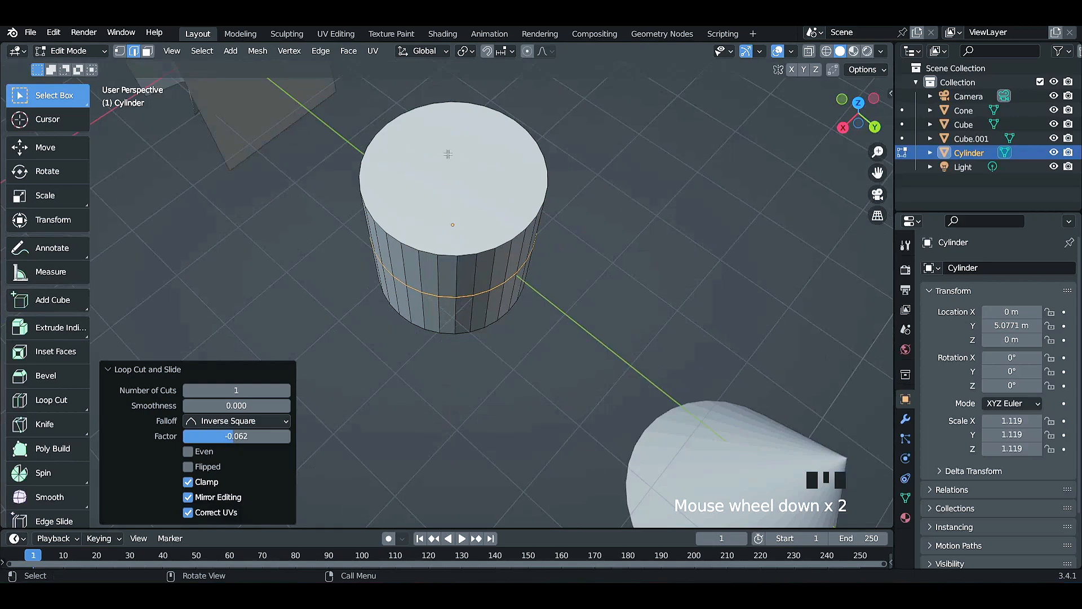
Try to add a loop cut across the cylinder's round top cap.
{"action": "key", "text": "ctrl+r"}
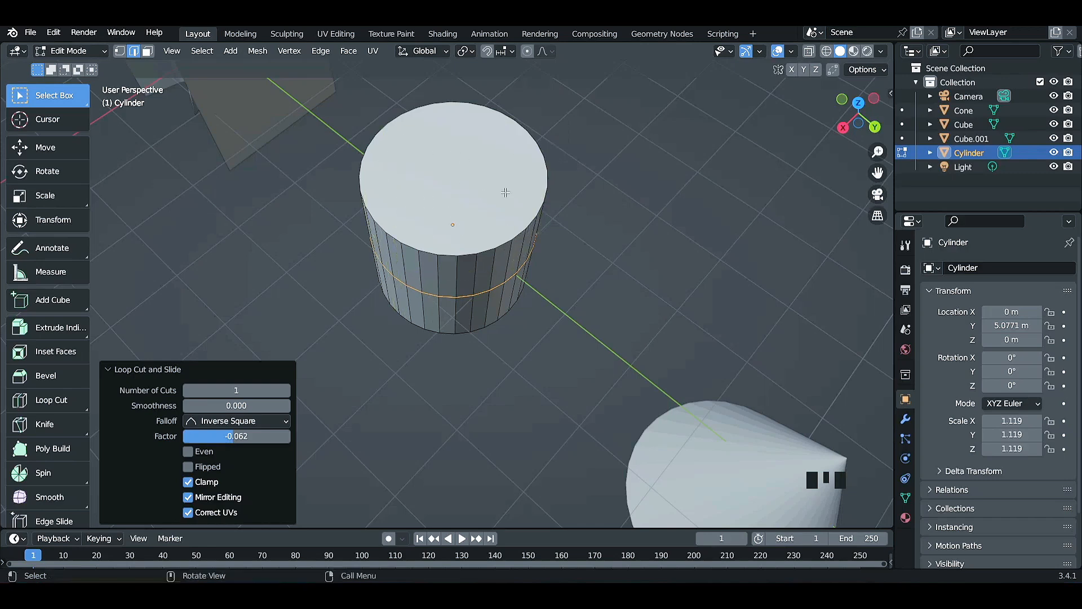
{"action": "scroll", "coordinate": [586, 248], "scroll_direction": "down", "scroll_amount": 3}
{"action": "middle_click_drag", "start_coordinate": [560, 285], "coordinate": [594, 234]}
{"action": "scroll", "coordinate": [595, 235], "scroll_direction": "up", "scroll_amount": 2}
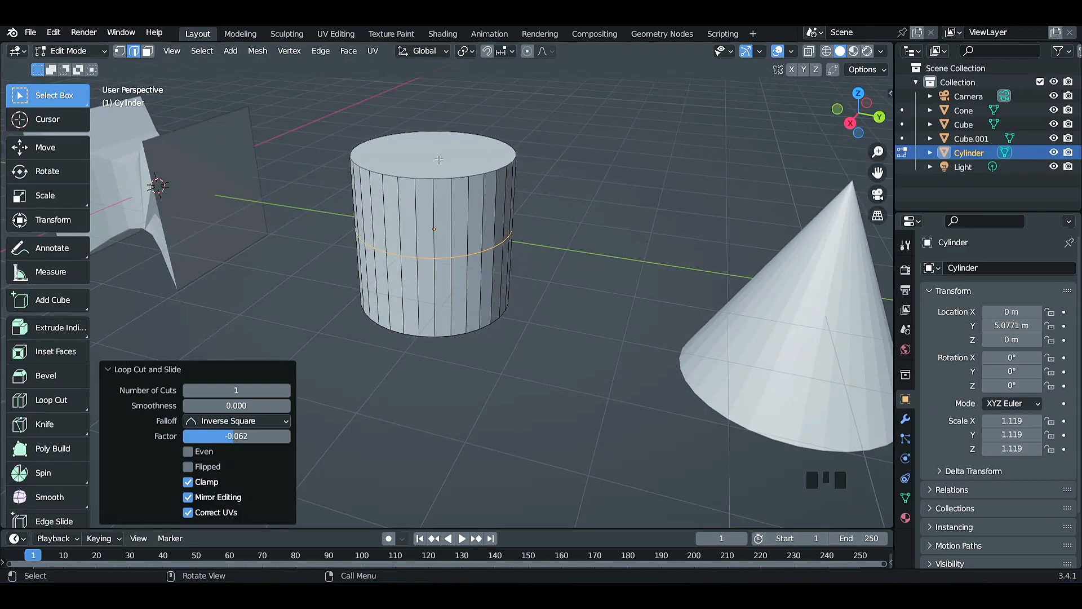
{"action": "middle_click_drag", "start_coordinate": [507, 451], "coordinate": [485, 442]}
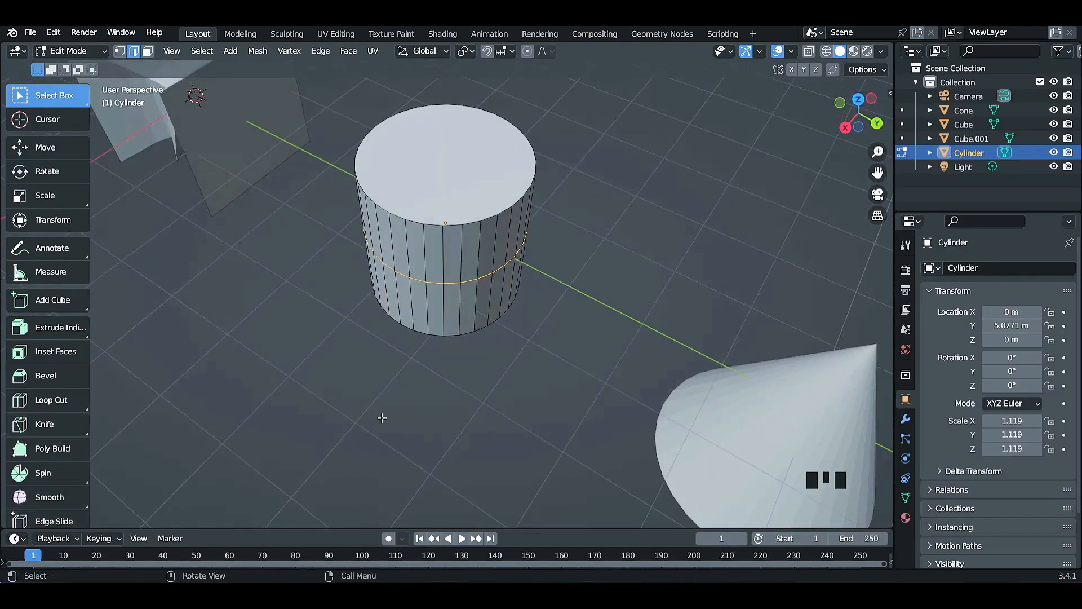
Leave Edit Mode on the cylinder, open the cone in Edit Mode and clear its selection.
{"action": "key", "text": "Tab"}
{"action": "scroll", "coordinate": [382, 418], "scroll_direction": "down", "scroll_amount": 2}
{"action": "middle_click_drag", "start_coordinate": [428, 412], "coordinate": [644, 364]}
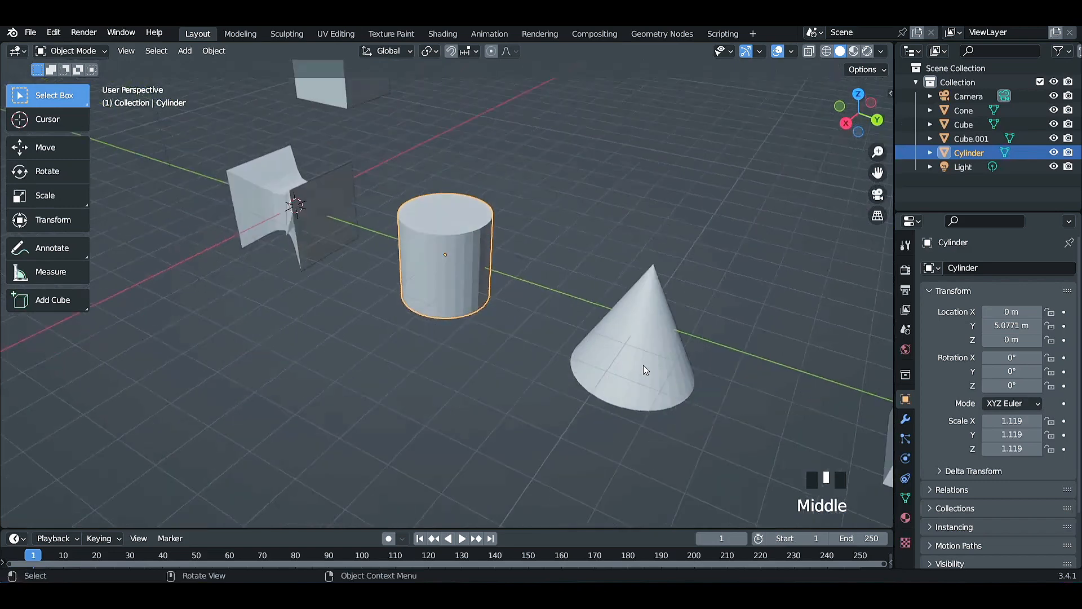
{"action": "left_click", "coordinate": [643, 364]}
{"action": "middle_click_drag", "start_coordinate": [748, 411], "coordinate": [659, 387], "text": "shift"}
{"action": "key", "text": "Tab"}
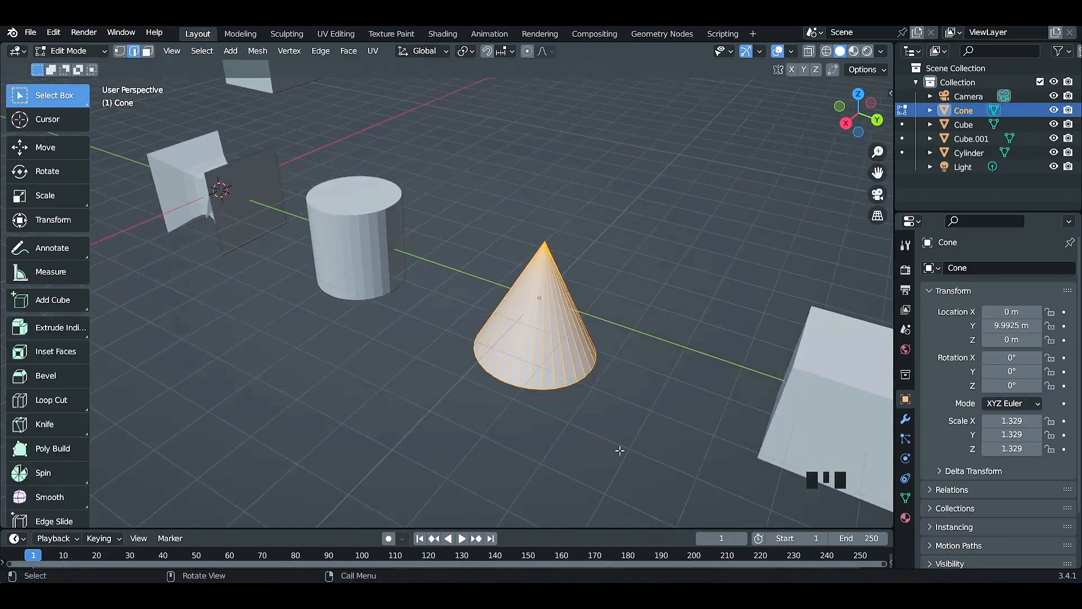
{"action": "left_click", "coordinate": [649, 437]}
{"action": "scroll", "coordinate": [648, 434], "scroll_direction": "up", "scroll_amount": 2}
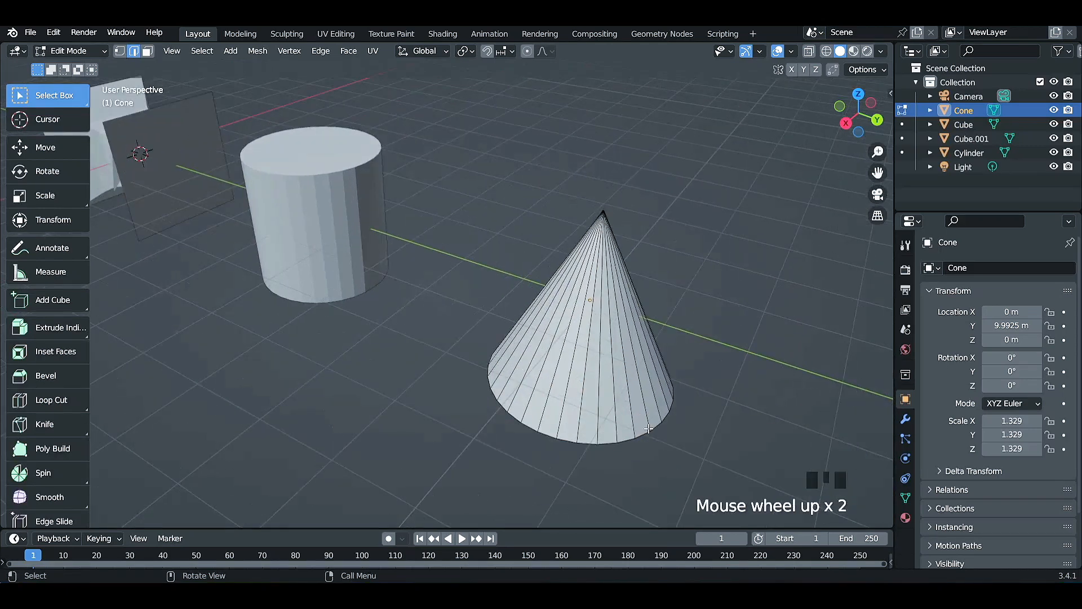
Try to add a loop cut around the side of the cone.
{"action": "middle_click_drag", "start_coordinate": [699, 435], "coordinate": [565, 400], "text": "shift"}
{"action": "scroll", "coordinate": [603, 414], "scroll_direction": "up", "scroll_amount": 2}
{"action": "scroll", "coordinate": [605, 413], "scroll_direction": "down", "scroll_amount": 2}
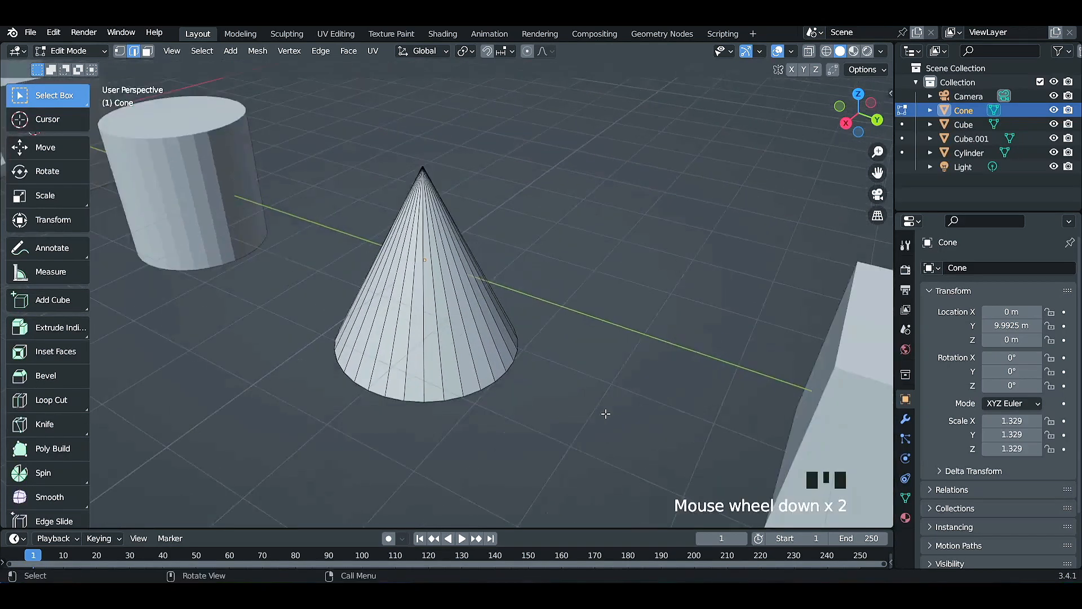
{"action": "key", "text": "ctrl+r"}
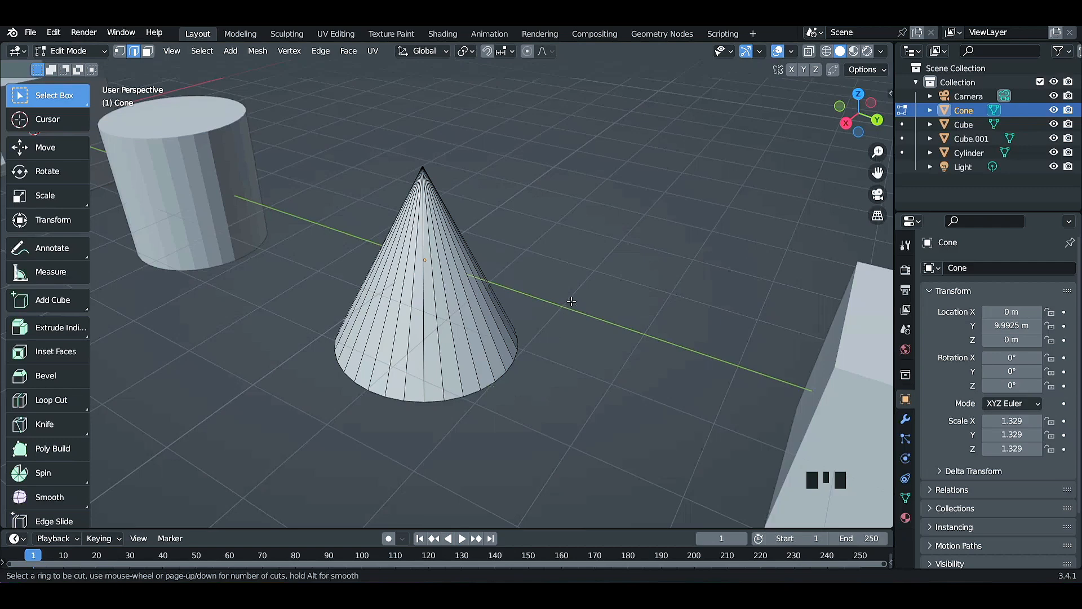
Select the cone's base edge loop and extrude it about 0.2 m down along Z.
{"action": "middle_click_drag", "start_coordinate": [568, 302], "coordinate": [467, 298]}
{"action": "left_click", "coordinate": [468, 298], "text": "alt"}
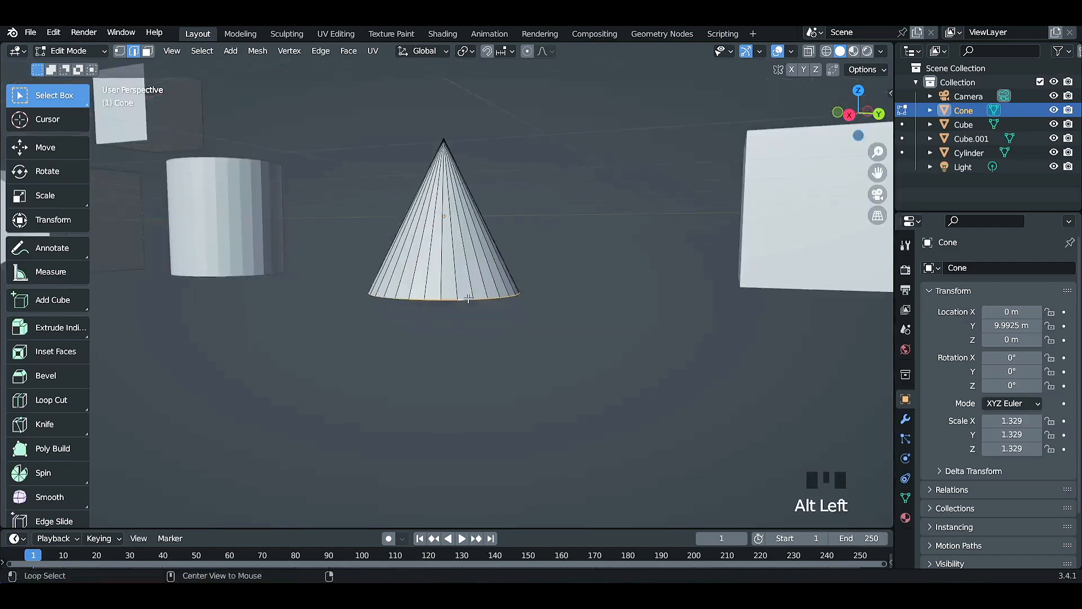
{"action": "scroll", "coordinate": [467, 299], "scroll_direction": "up", "scroll_amount": 3}
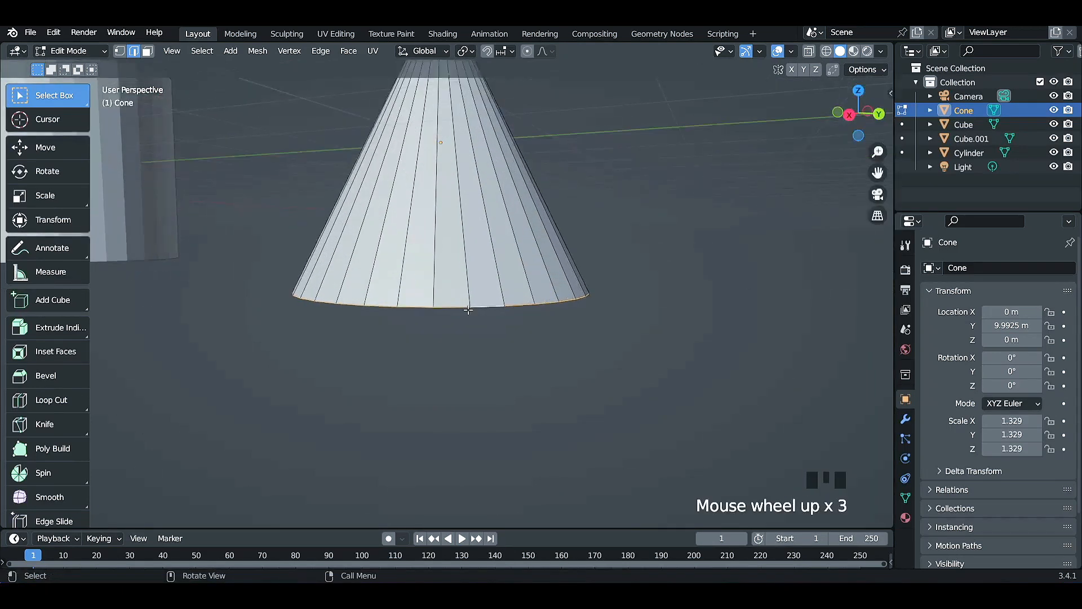
{"action": "key", "text": "e"}
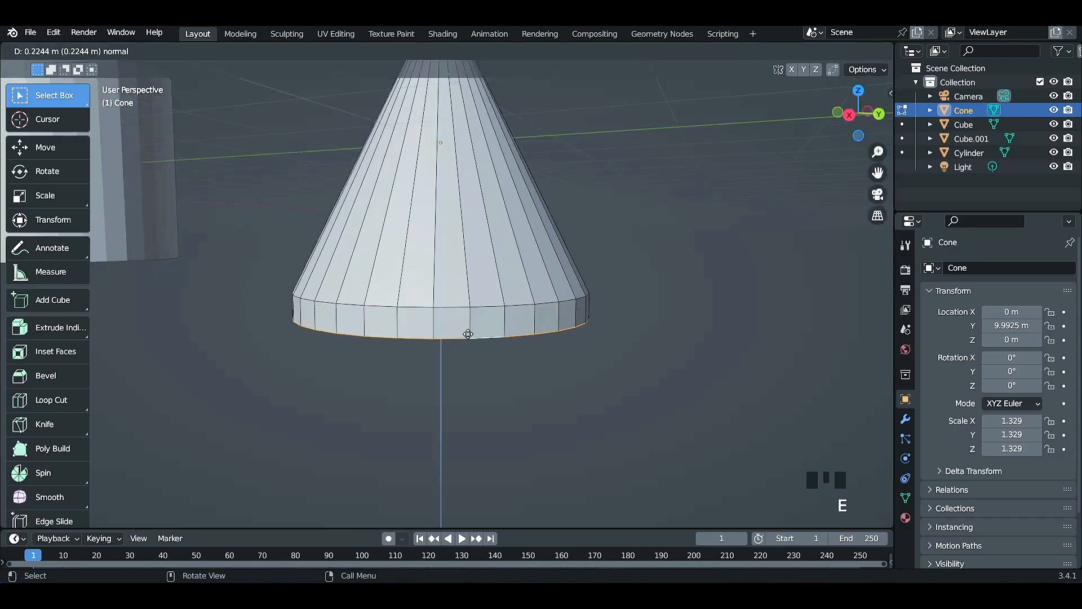
{"action": "middle_click", "coordinate": [468, 334]}
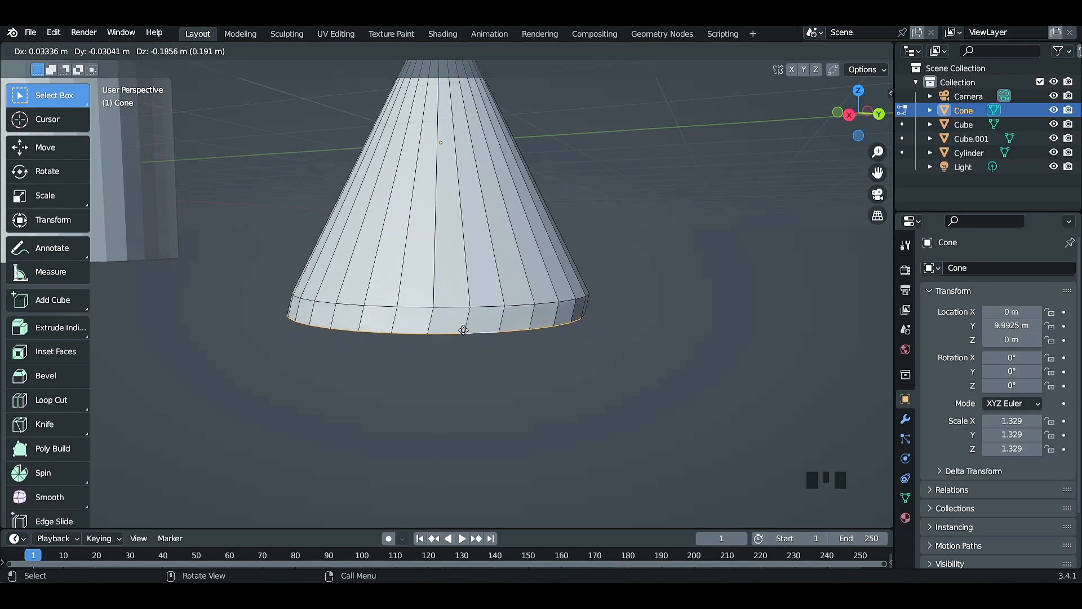
{"action": "key", "text": "z"}
{"action": "left_click", "coordinate": [460, 327]}
{"action": "scroll", "coordinate": [459, 326], "scroll_direction": "down", "scroll_amount": 2}
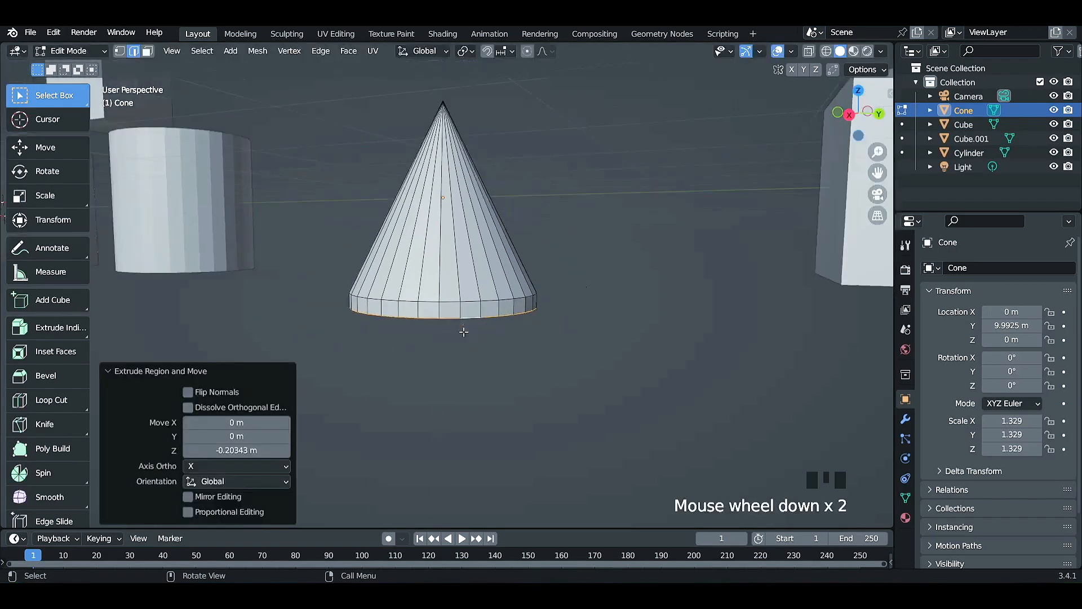
Select the edge loop above the extruded rim and move it about 2.53 m up along Z towards the cone's tip.
{"action": "left_click", "coordinate": [452, 299], "text": "alt"}
{"action": "key", "text": "g"}
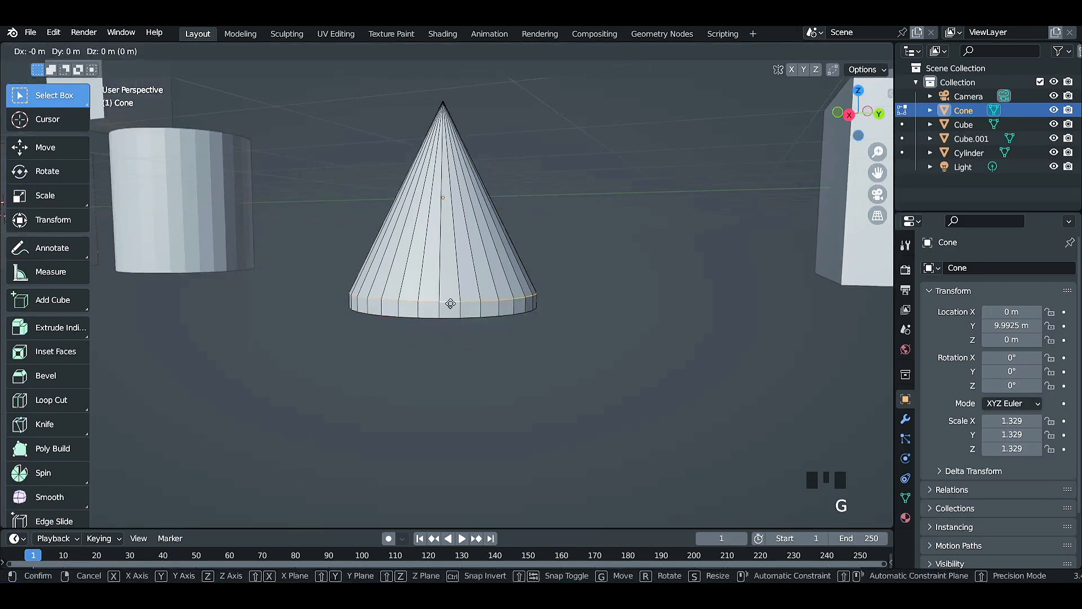
{"action": "key", "text": "z"}
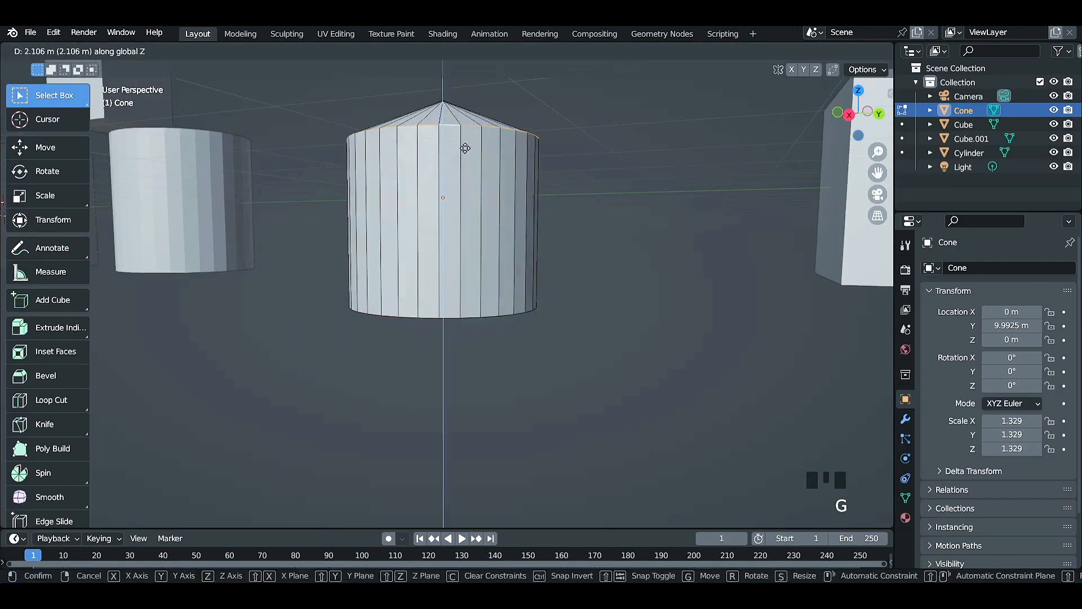
{"action": "left_click", "coordinate": [466, 124]}
Scale the raised edge loop down to about 0.044 so that it closes in on the cone's tip.
{"action": "middle_click_drag", "start_coordinate": [641, 183], "coordinate": [643, 226]}
{"action": "key", "text": "s"}
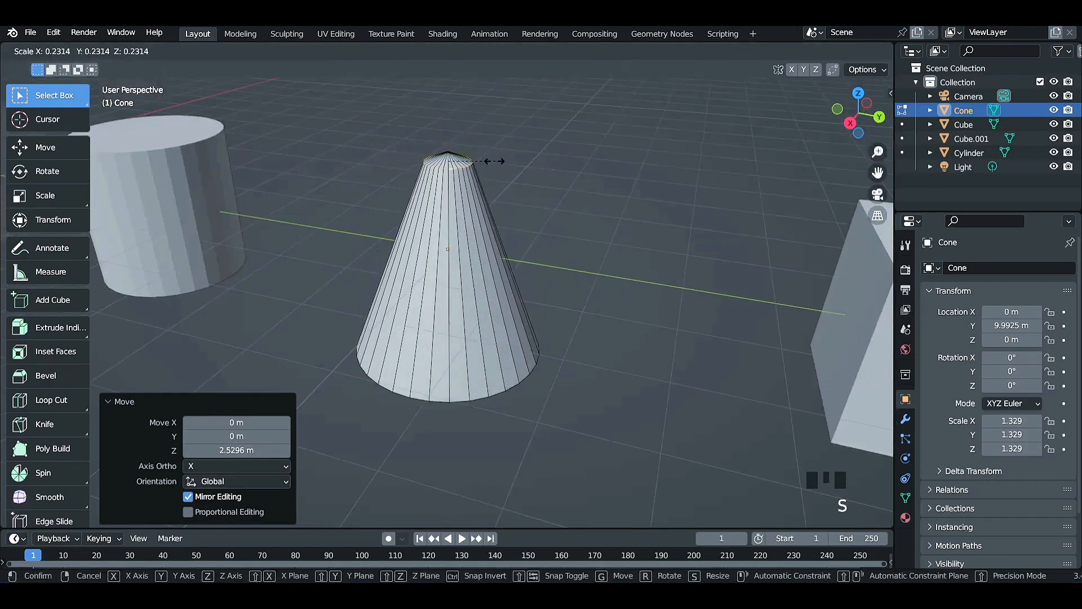
{"action": "left_click", "coordinate": [448, 159]}
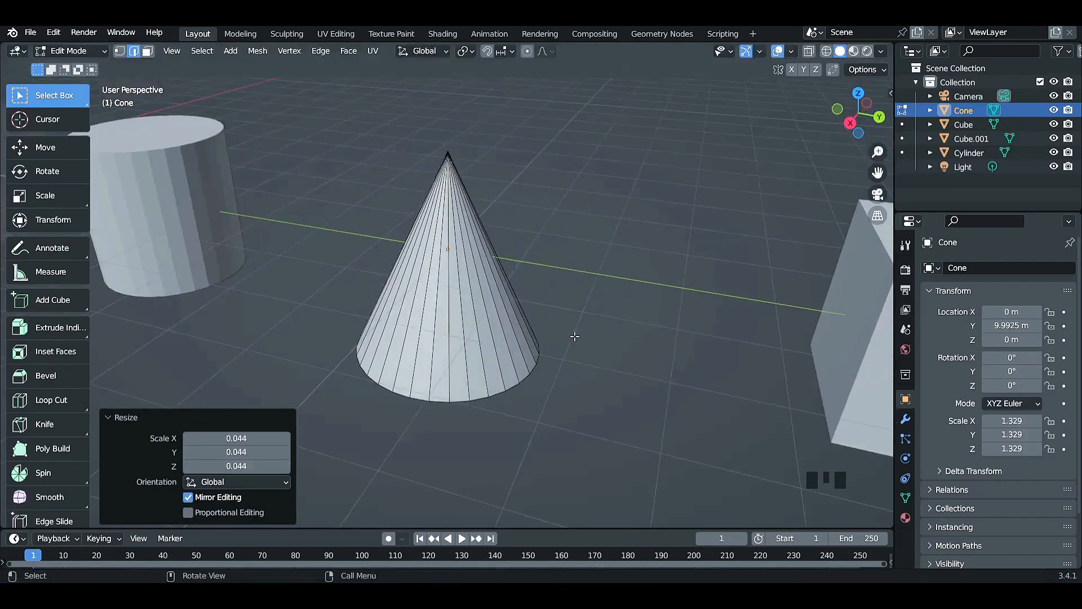
{"action": "scroll", "coordinate": [614, 389], "scroll_direction": "up", "scroll_amount": 2}
{"action": "scroll", "coordinate": [672, 384], "scroll_direction": "down", "scroll_amount": 2}
{"action": "middle_click_drag", "start_coordinate": [672, 384], "coordinate": [480, 324]}
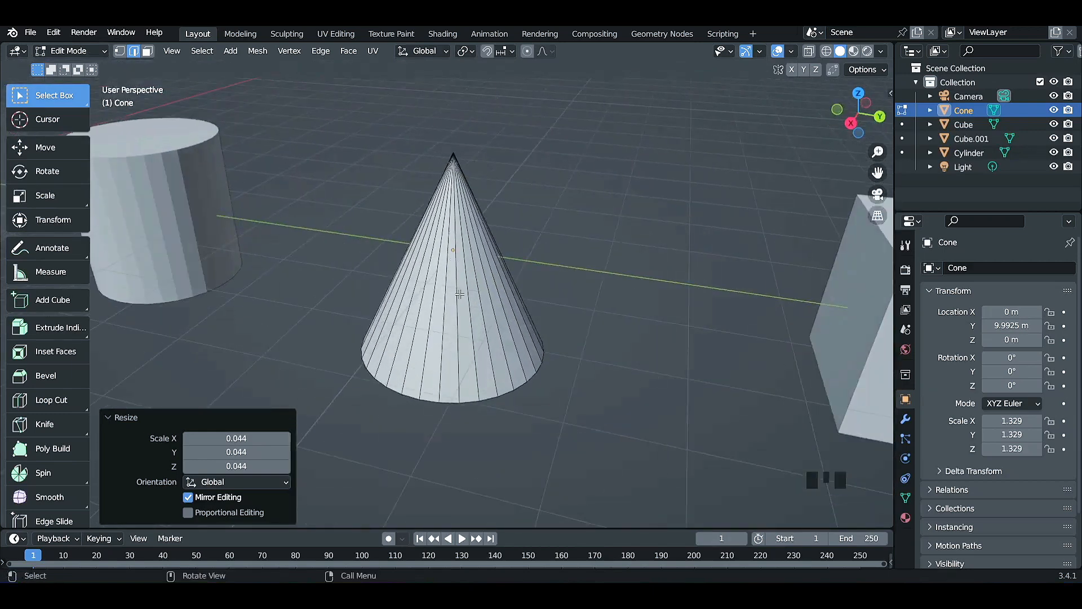
Add four horizontal loop cuts around the cone's side.
{"action": "key", "text": "ctrl+r"}
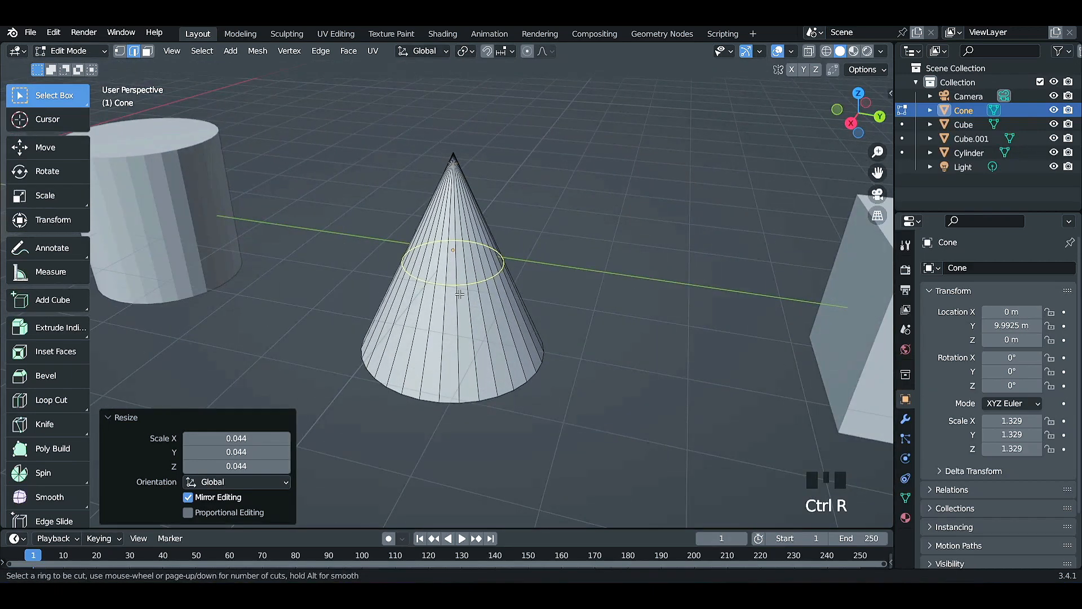
{"action": "scroll", "coordinate": [460, 293], "scroll_direction": "up", "scroll_amount": 5}
{"action": "key", "text": "ctrl+r"}
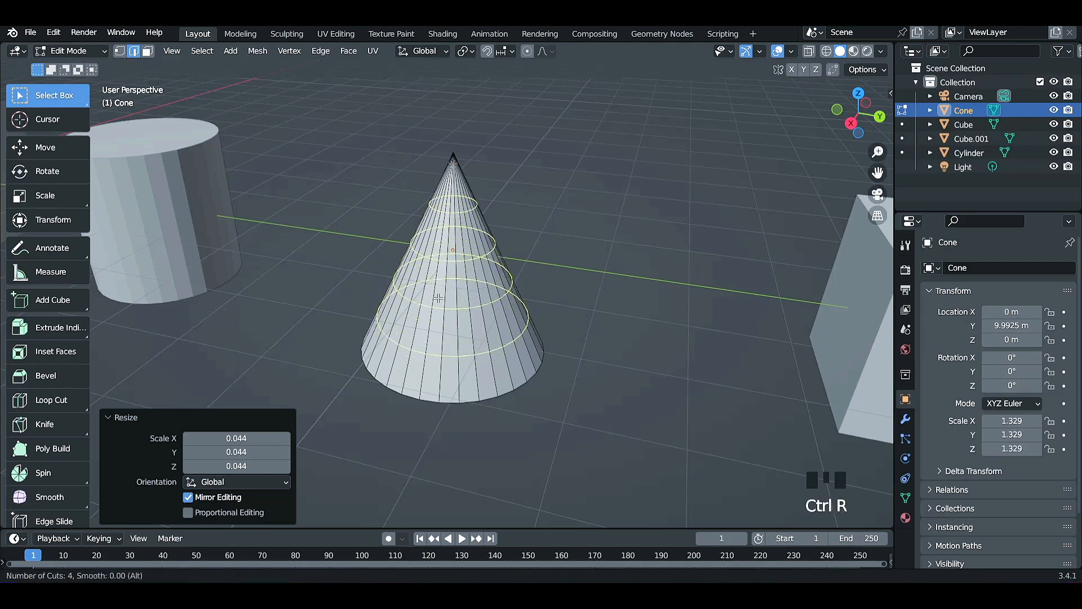
{"action": "left_click", "coordinate": [437, 298]}
{"action": "left_click", "coordinate": [438, 298]}
Leave Edit Mode on the cone, select the elongated cube and open it in Edit Mode.
{"action": "key", "text": "Tab"}
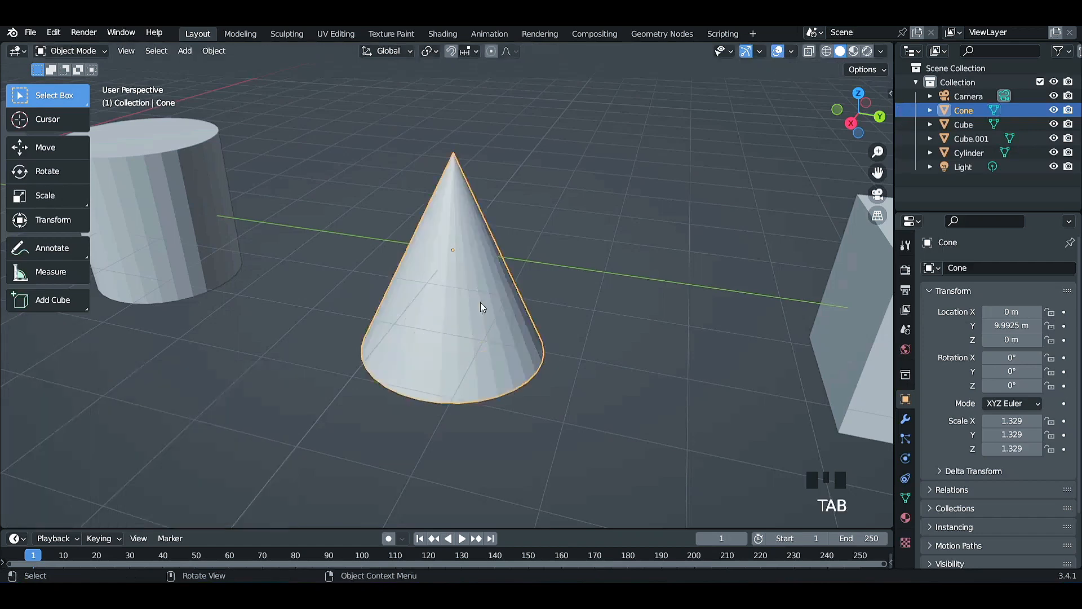
{"action": "scroll", "coordinate": [614, 365], "scroll_direction": "down", "scroll_amount": 4}
{"action": "middle_click", "coordinate": [696, 360]}
{"action": "middle_click_drag", "start_coordinate": [696, 360], "coordinate": [487, 348], "text": "shift"}
{"action": "scroll", "coordinate": [506, 360], "scroll_direction": "up", "scroll_amount": 1}
{"action": "scroll", "coordinate": [507, 359], "scroll_direction": "up", "scroll_amount": 1}
{"action": "left_click", "coordinate": [350, 333]}
{"action": "key", "text": "Tab"}
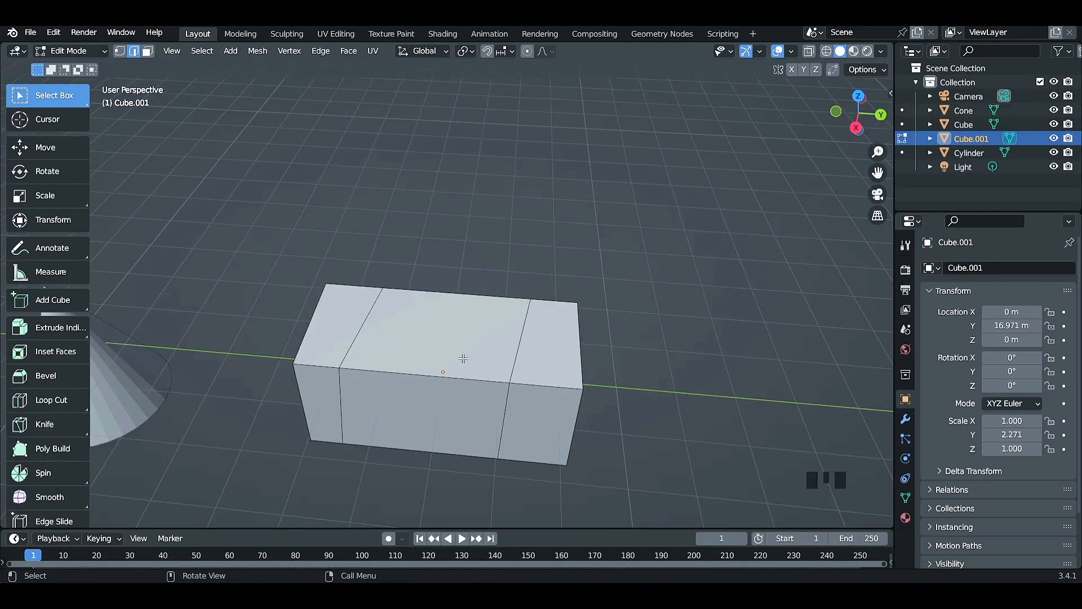
Add seven loop cuts to the elongated cube's middle section, slid by a factor of about -0.092.
{"action": "key", "text": "ctrl+r"}
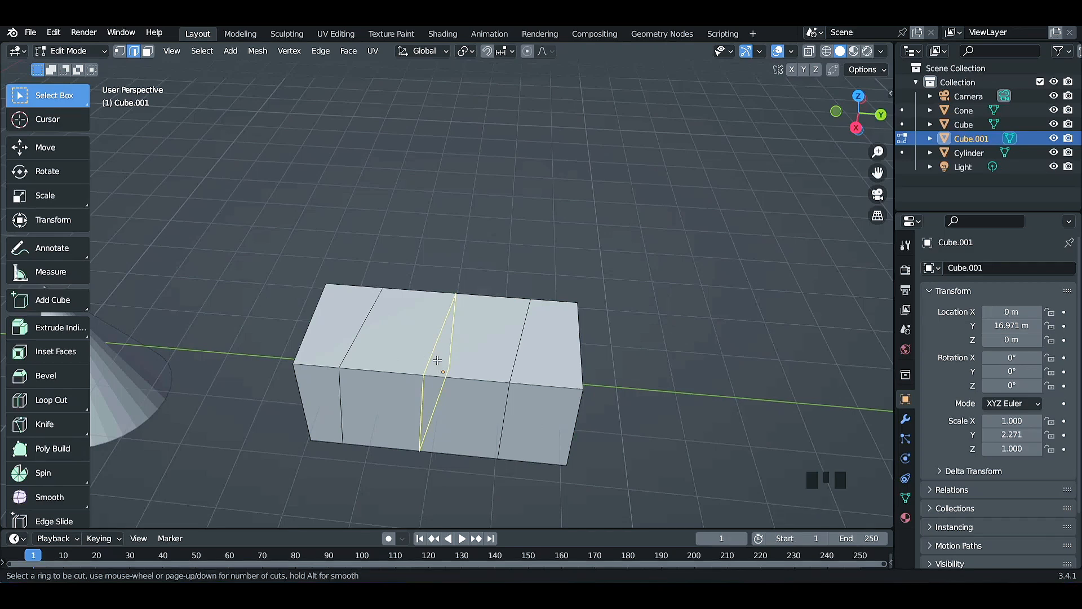
{"action": "scroll", "coordinate": [437, 360], "scroll_direction": "up", "scroll_amount": 6}
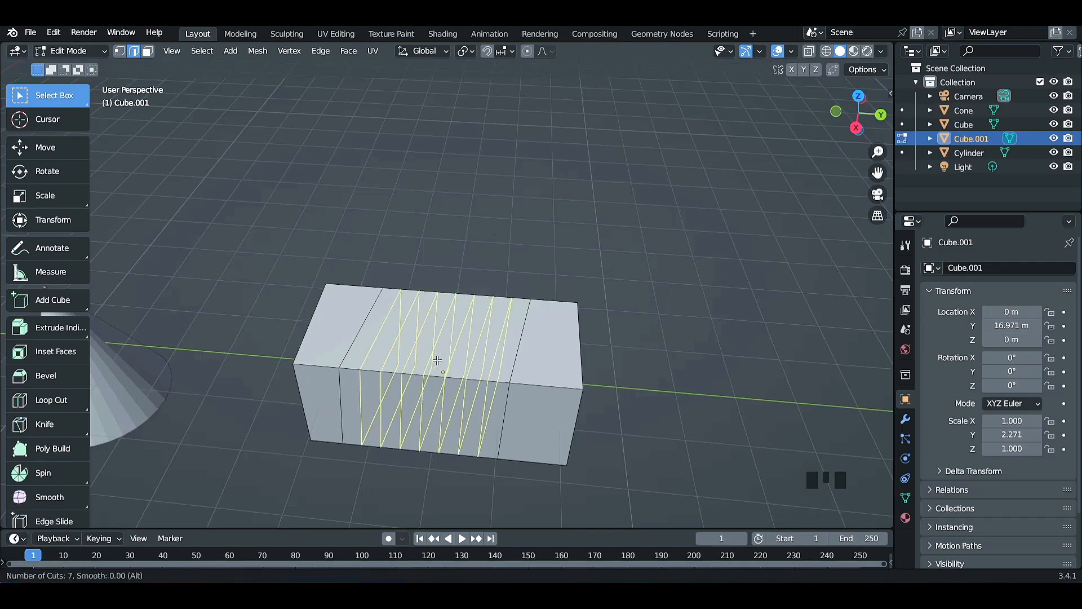
{"action": "scroll", "coordinate": [437, 360], "scroll_direction": "down", "scroll_amount": 2}
{"action": "scroll", "coordinate": [438, 360], "scroll_direction": "up", "scroll_amount": 2}
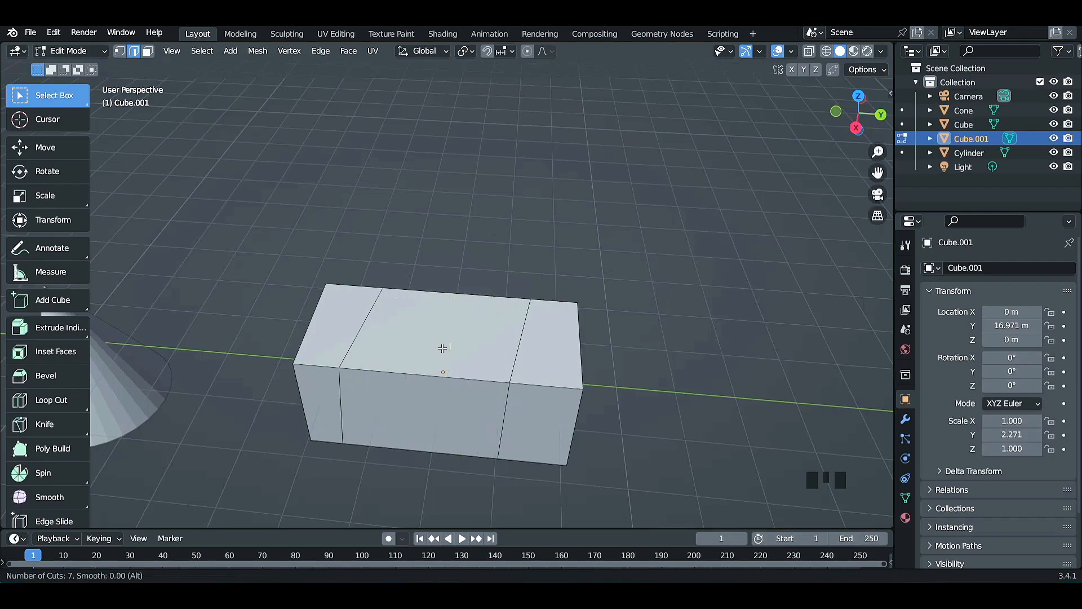
{"action": "left_click", "coordinate": [438, 364]}
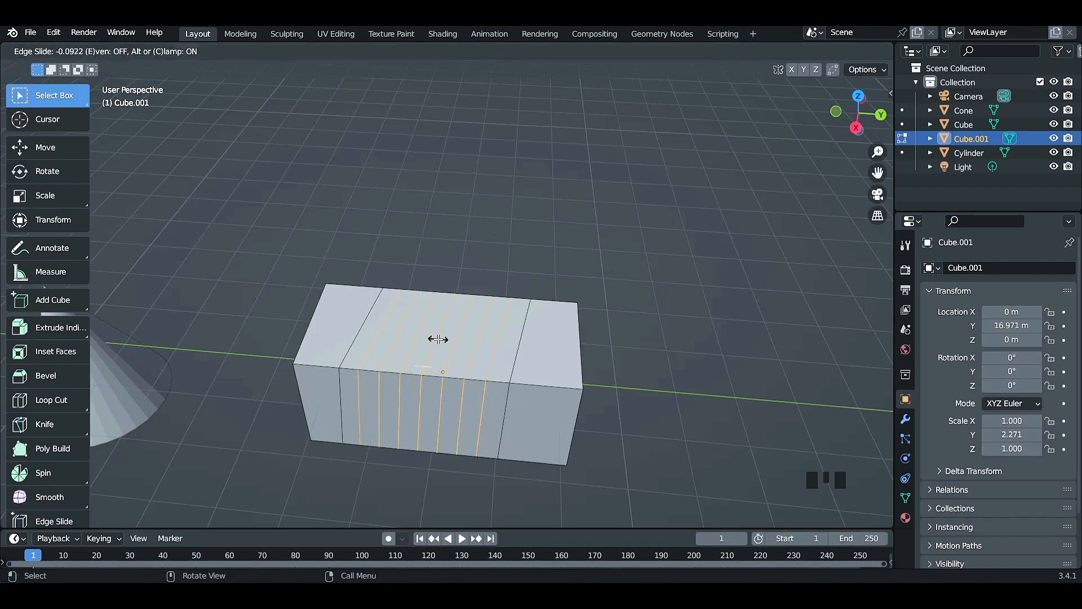
{"action": "left_click", "coordinate": [436, 339]}
{"action": "middle_click_drag", "start_coordinate": [435, 339], "coordinate": [534, 420]}
{"action": "scroll", "coordinate": [472, 408], "scroll_direction": "down", "scroll_amount": 1}
{"action": "scroll", "coordinate": [472, 408], "scroll_direction": "down", "scroll_amount": 1}
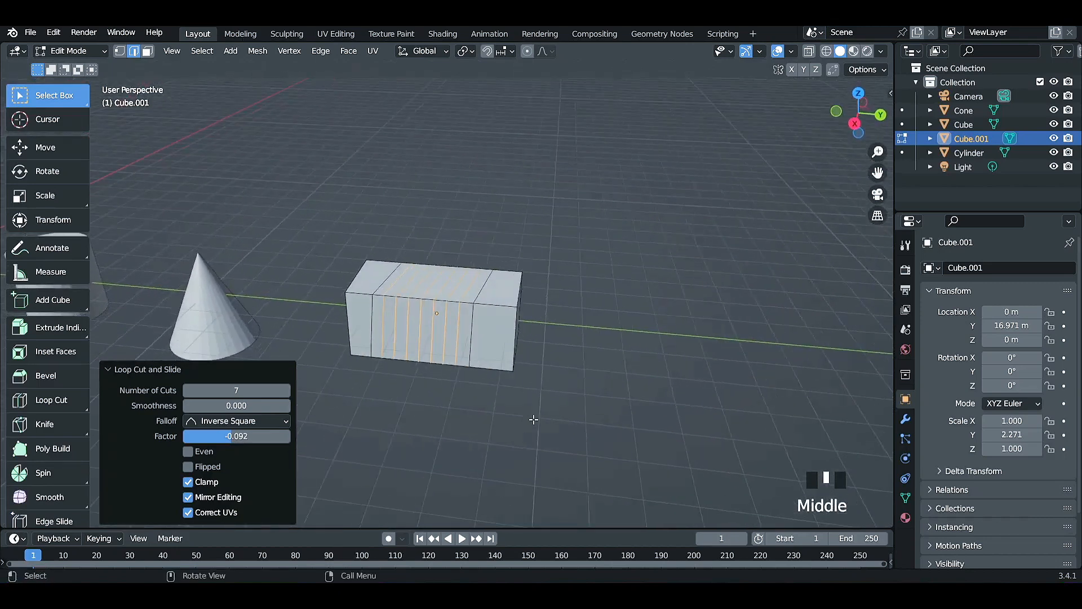
Deselect the cuts on the elongated cube and activate the Loop Cut tool.
{"action": "left_click", "coordinate": [466, 389]}
{"action": "scroll", "coordinate": [465, 389], "scroll_direction": "down", "scroll_amount": 3}
{"action": "mouse_move", "coordinate": [418, 396]}
{"action": "middle_mouse_down"}
{"action": "mouse_move", "coordinate": [356, 394]}
{"action": "mouse_move", "coordinate": [430, 395]}
{"action": "middle_mouse_up"}
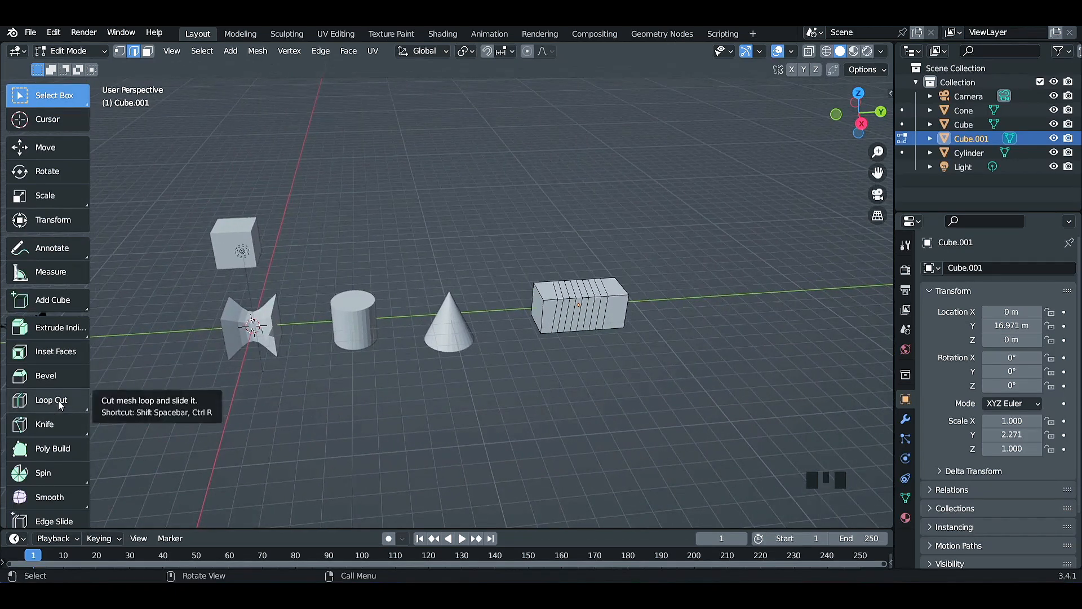
{"action": "left_click_drag", "start_coordinate": [61, 405], "coordinate": [64, 481]}
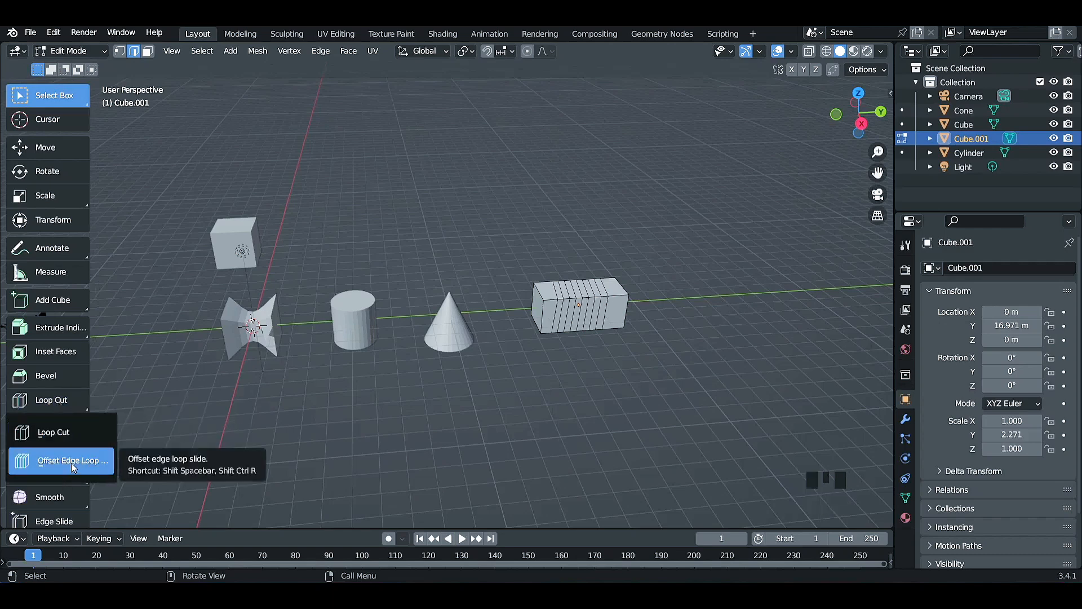
{"action": "left_click_drag", "start_coordinate": [83, 453], "coordinate": [114, 430]}
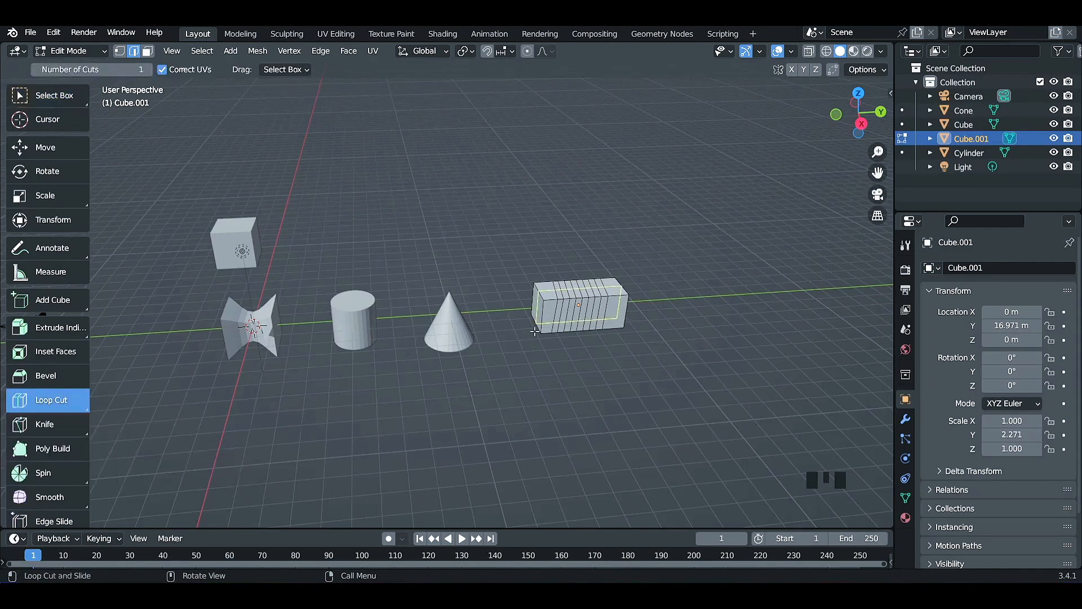
Leave Edit Mode and delete every object in the scene, including the camera and light.
{"action": "key", "text": "a"}
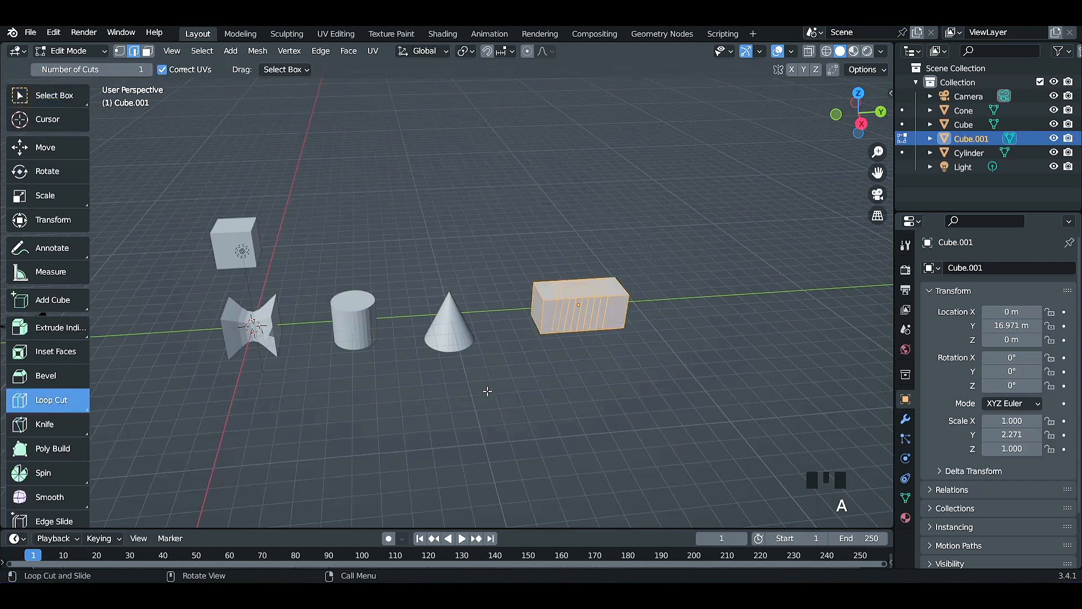
{"action": "key", "text": "Tab"}
{"action": "key", "text": "Tab"}
{"action": "key", "text": "Tab"}
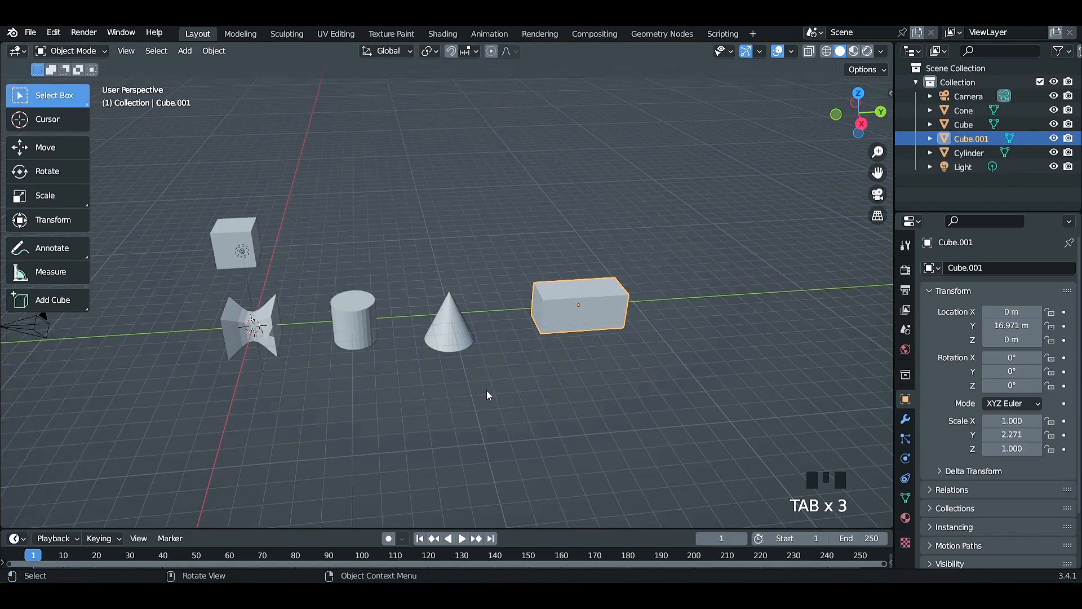
{"action": "key", "text": "a"}
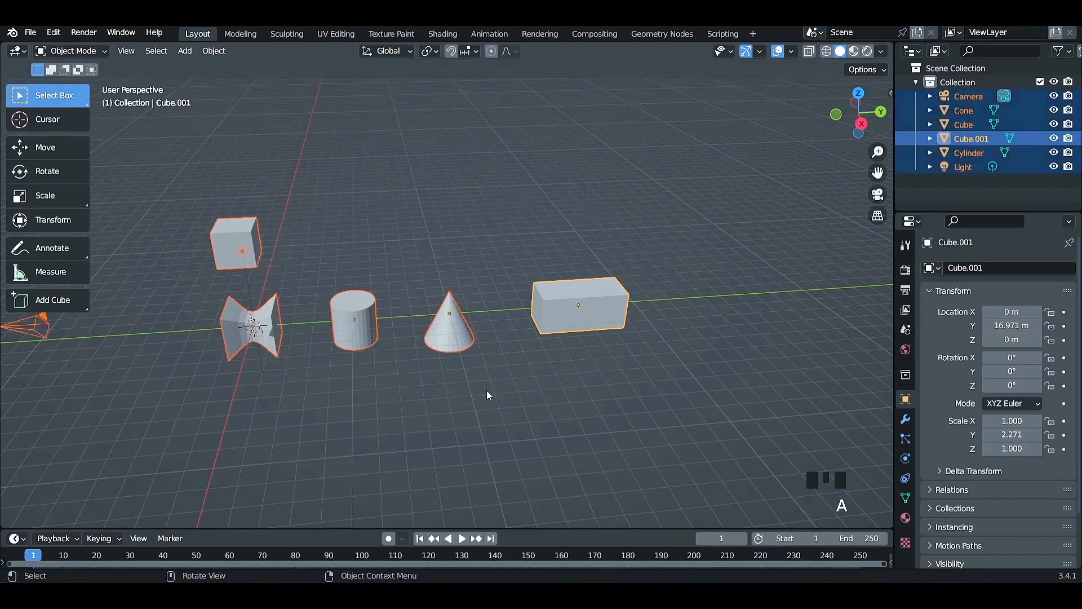
{"action": "key", "text": "x"}
{"action": "left_click", "coordinate": [488, 395]}
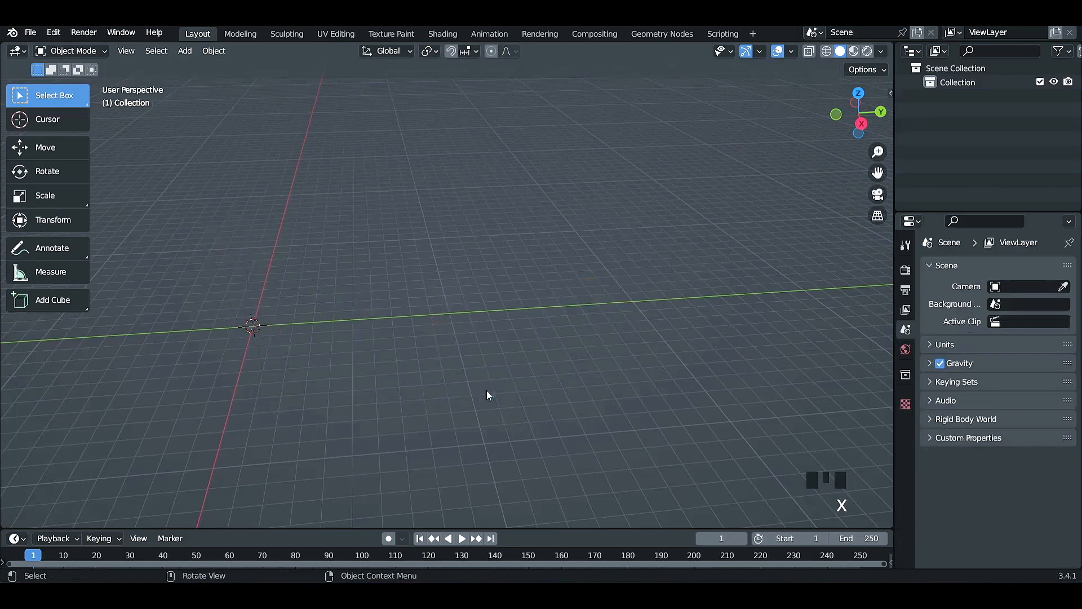
Add a new cube mesh at the world origin and open it in Edit Mode.
{"action": "key", "text": "shift+a"}
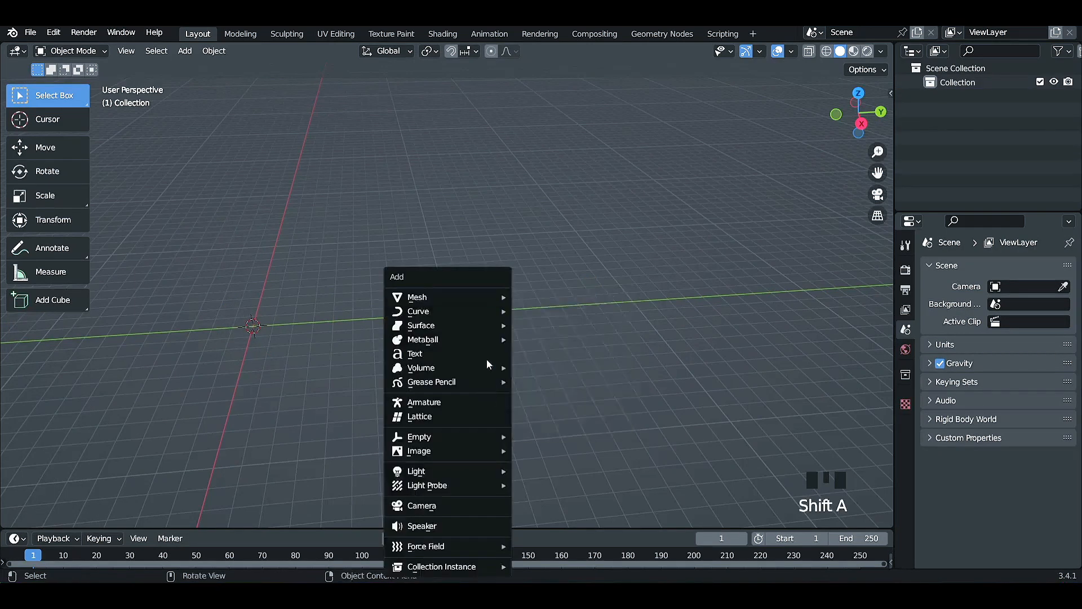
{"action": "mouse_move", "coordinate": [487, 302]}
{"action": "left_click", "coordinate": [556, 309]}
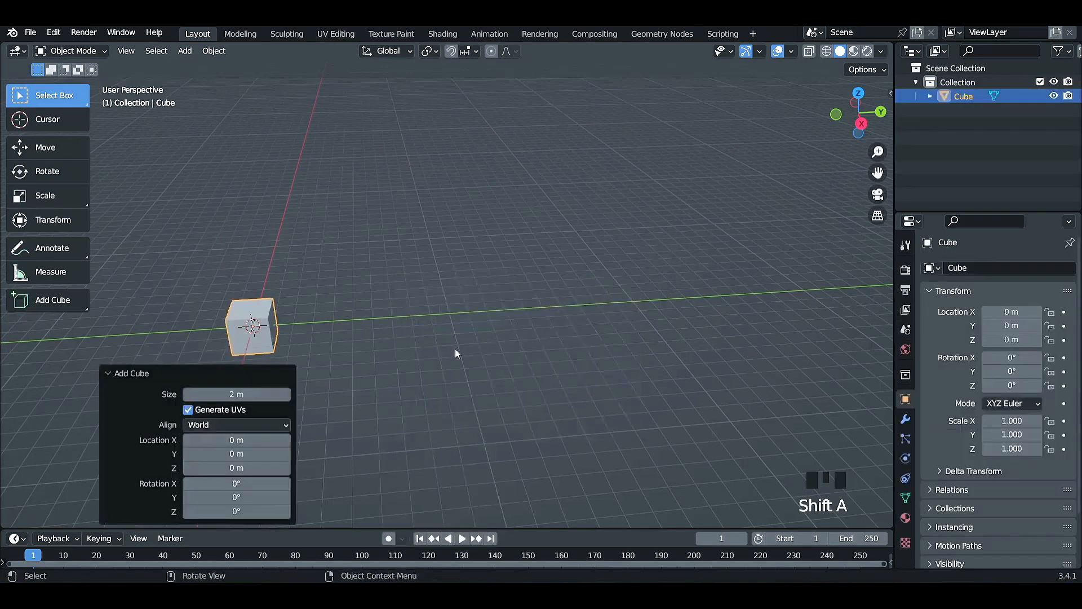
{"action": "middle_click_drag", "start_coordinate": [373, 376], "coordinate": [567, 378], "text": "shift"}
{"action": "key", "text": "Tab"}
{"action": "scroll", "coordinate": [566, 373], "scroll_direction": "up", "scroll_amount": 4}
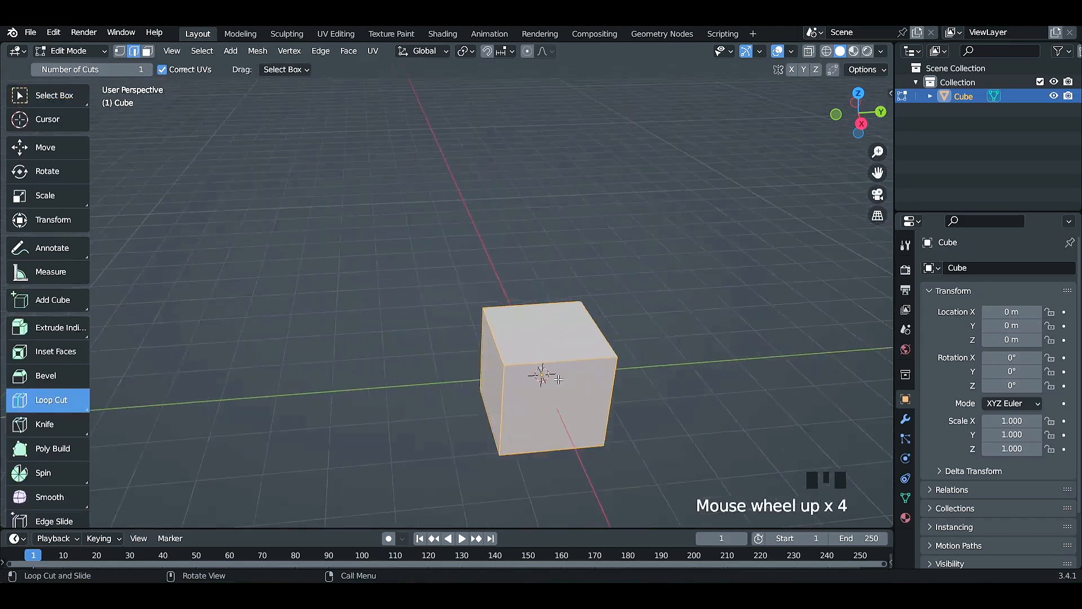
{"action": "middle_click_drag", "start_coordinate": [639, 423], "coordinate": [602, 365]}
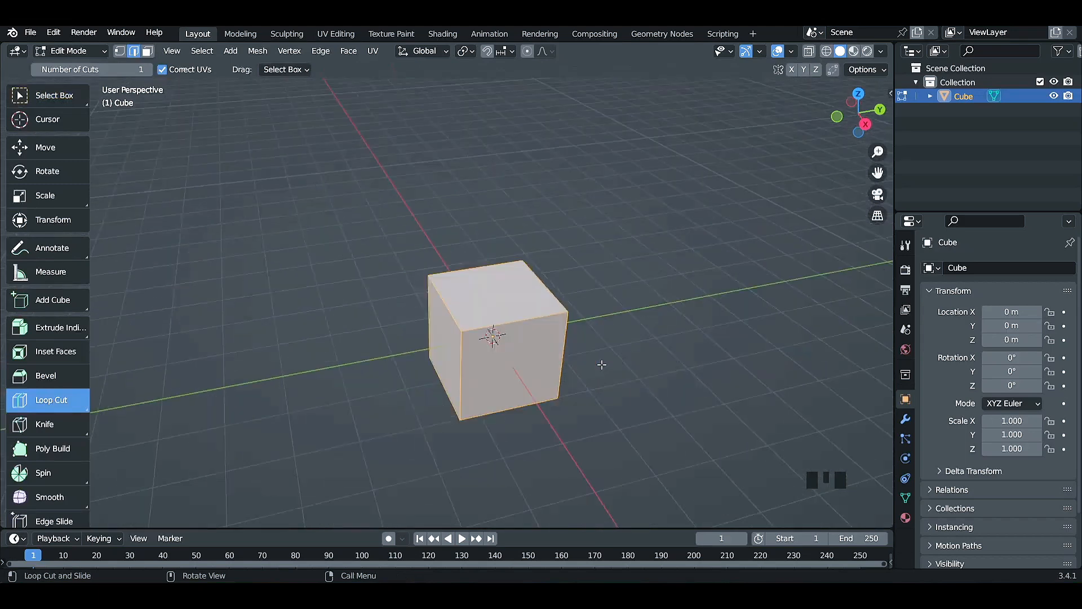
Add one centred vertical loop cut around the cube and offset edge loops on both sides of it by a factor of about 0.677.
{"action": "left_click", "coordinate": [507, 333]}
{"action": "left_click", "coordinate": [506, 316]}
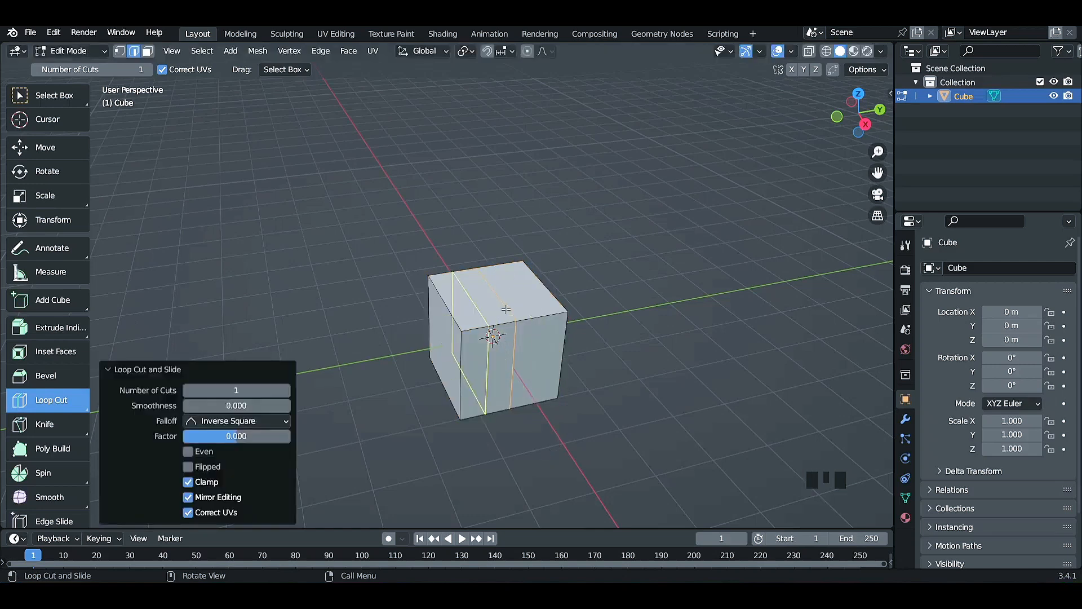
{"action": "left_click", "coordinate": [70, 401]}
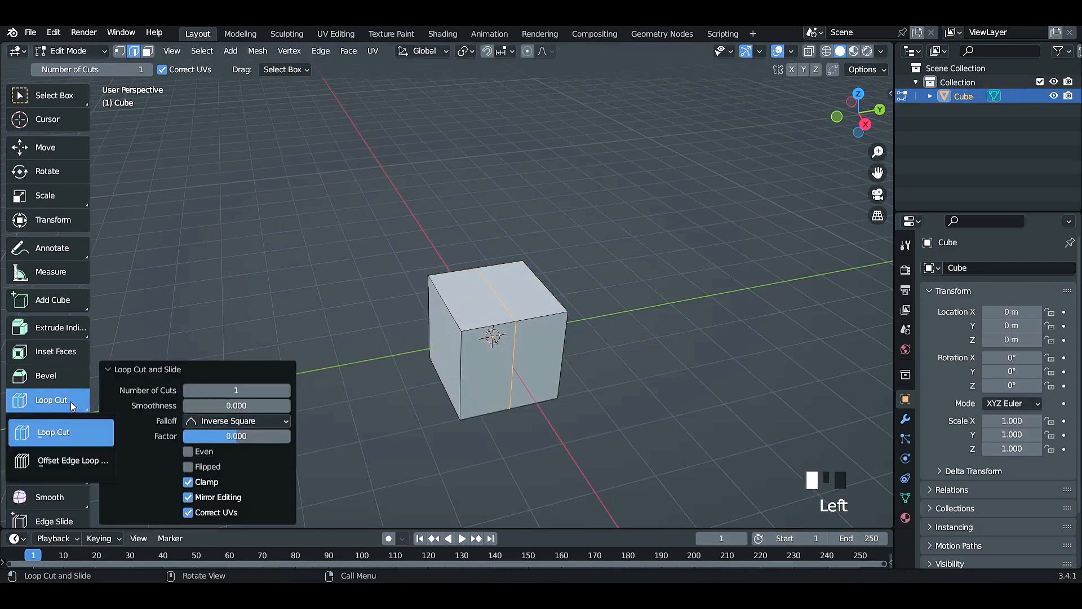
{"action": "left_click", "coordinate": [70, 457]}
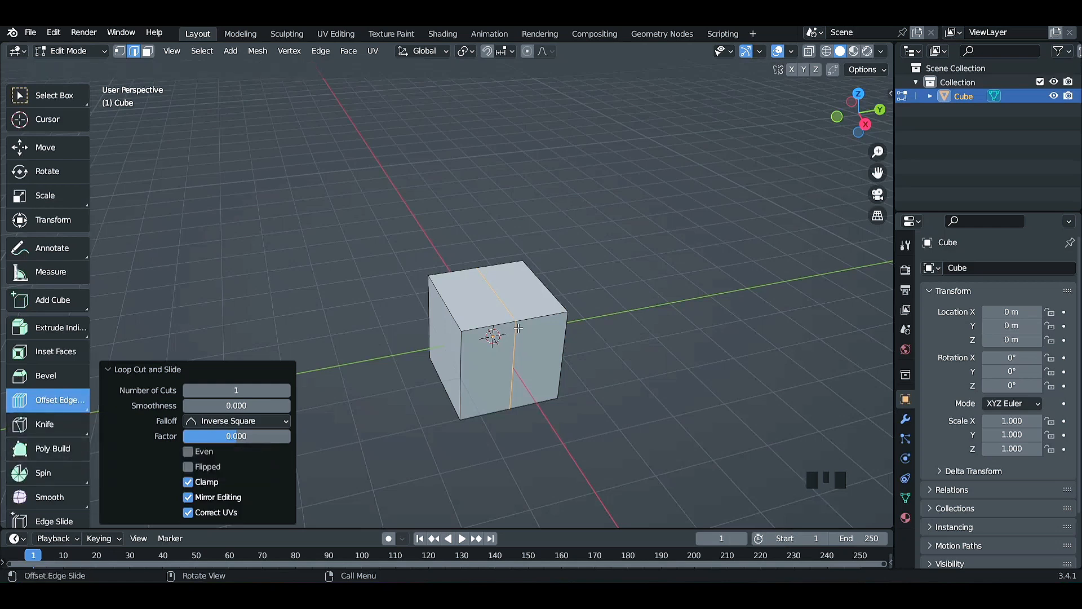
{"action": "mouse_move", "coordinate": [518, 327]}
{"action": "left_mouse_down"}
{"action": "mouse_move", "coordinate": [505, 328]}
{"action": "mouse_move", "coordinate": [533, 328]}
{"action": "left_mouse_up"}
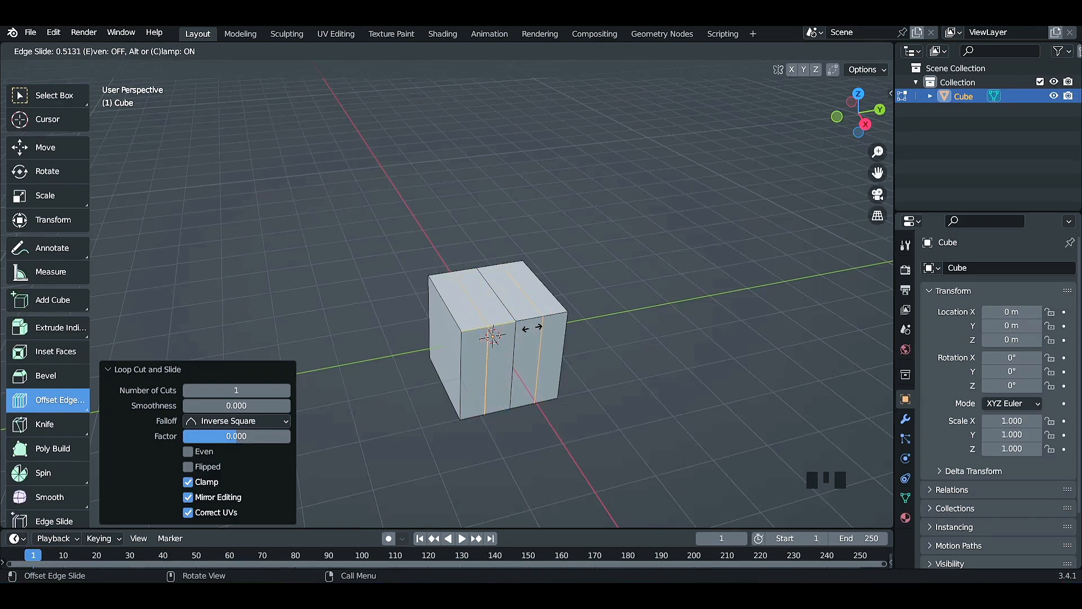
{"action": "left_click_drag", "start_coordinate": [532, 327], "coordinate": [537, 326]}
{"action": "middle_click_drag", "start_coordinate": [368, 426], "coordinate": [547, 417]}
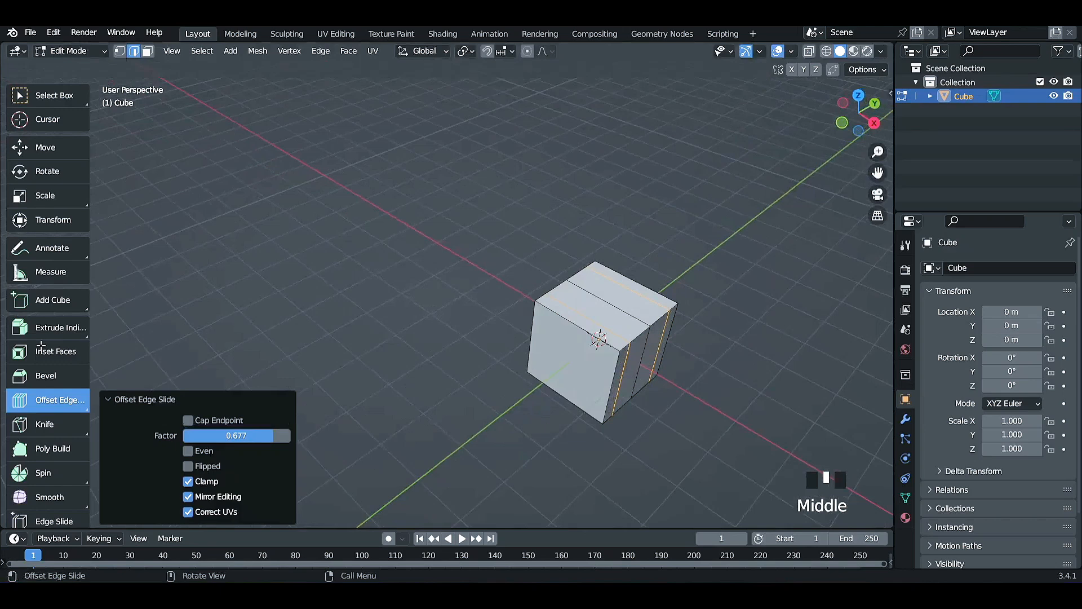
Add one centred horizontal loop cut around the cube and offset edge loops above and below it by a factor of about 0.897.
{"action": "left_click", "coordinate": [45, 396]}
{"action": "left_click", "coordinate": [64, 435]}
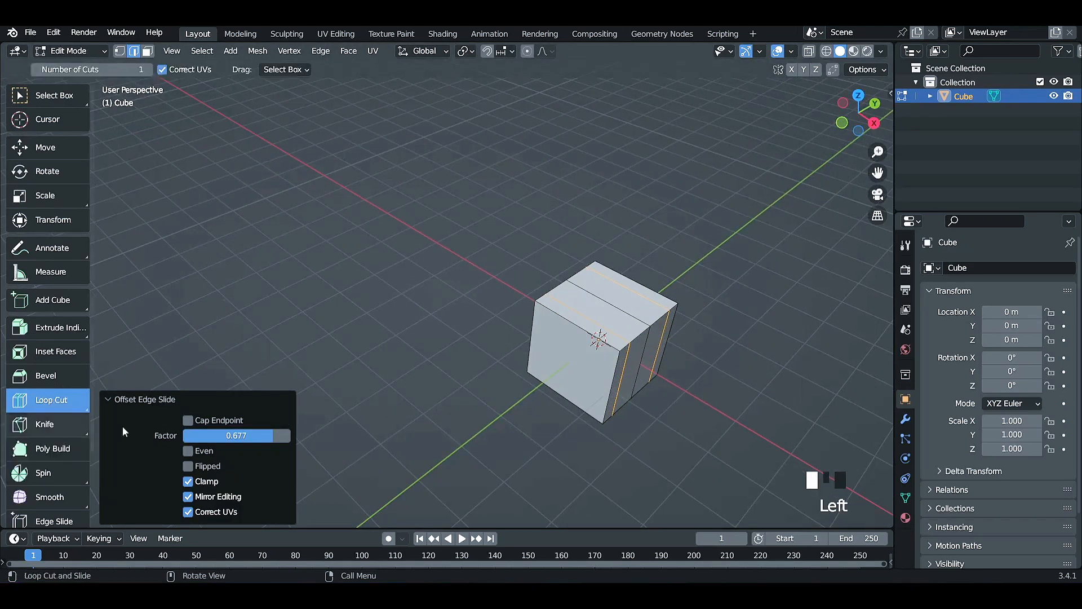
{"action": "left_click", "coordinate": [588, 369]}
{"action": "left_click", "coordinate": [588, 370]}
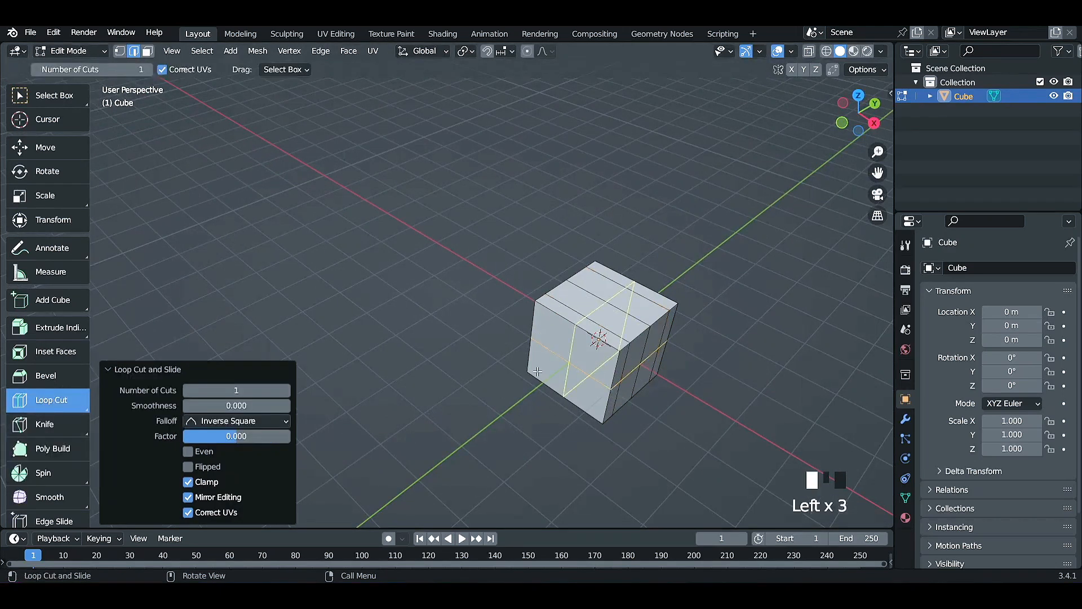
{"action": "left_click_drag", "start_coordinate": [63, 402], "coordinate": [65, 463]}
{"action": "middle_click_drag", "start_coordinate": [567, 368], "coordinate": [466, 380]}
{"action": "scroll", "coordinate": [709, 350], "scroll_direction": "up", "scroll_amount": 3}
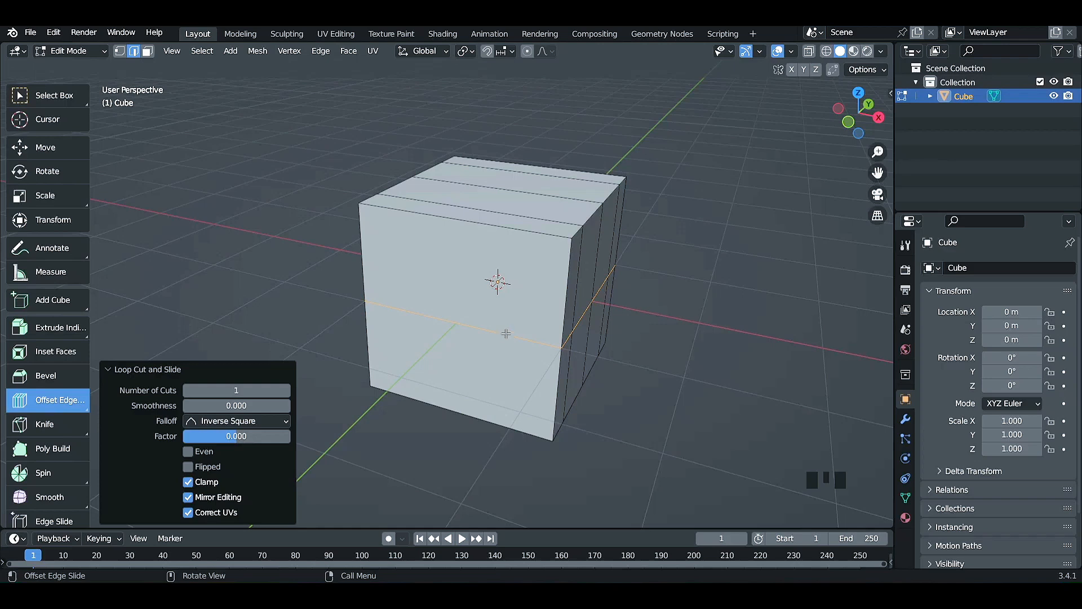
{"action": "left_click_drag", "start_coordinate": [501, 336], "coordinate": [503, 283]}
{"action": "scroll", "coordinate": [497, 300], "scroll_direction": "down", "scroll_amount": 2}
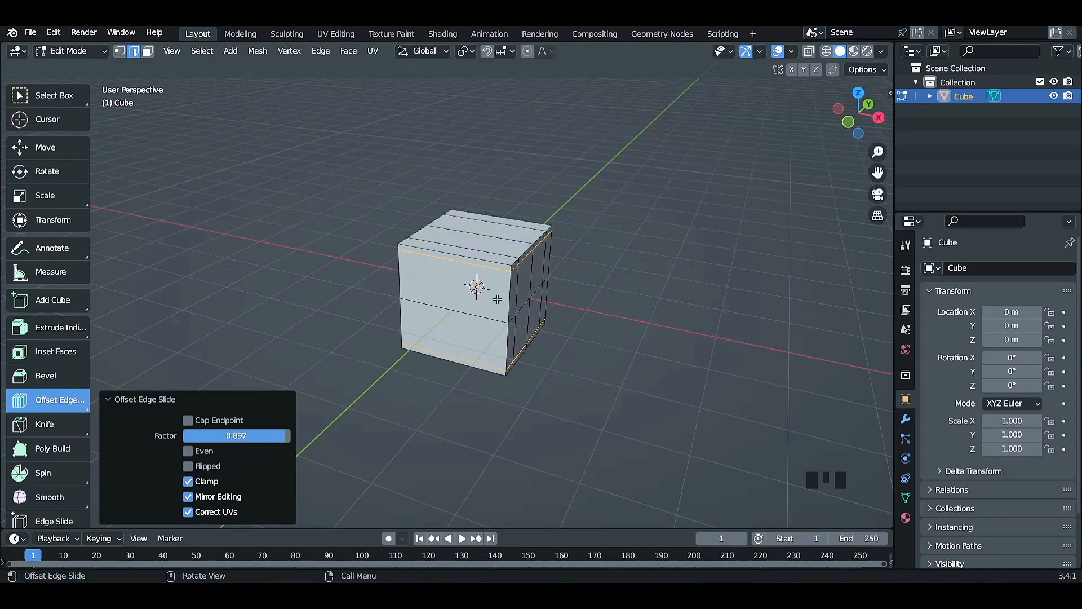
Undo all loop cuts and offset edge loops on the cube, switch to the Select Box tool and deselect the mesh.
{"action": "key", "text": "ctrl+z"}
{"action": "key", "text": "ctrl+z"}
{"action": "key", "text": "ctrl+z"}
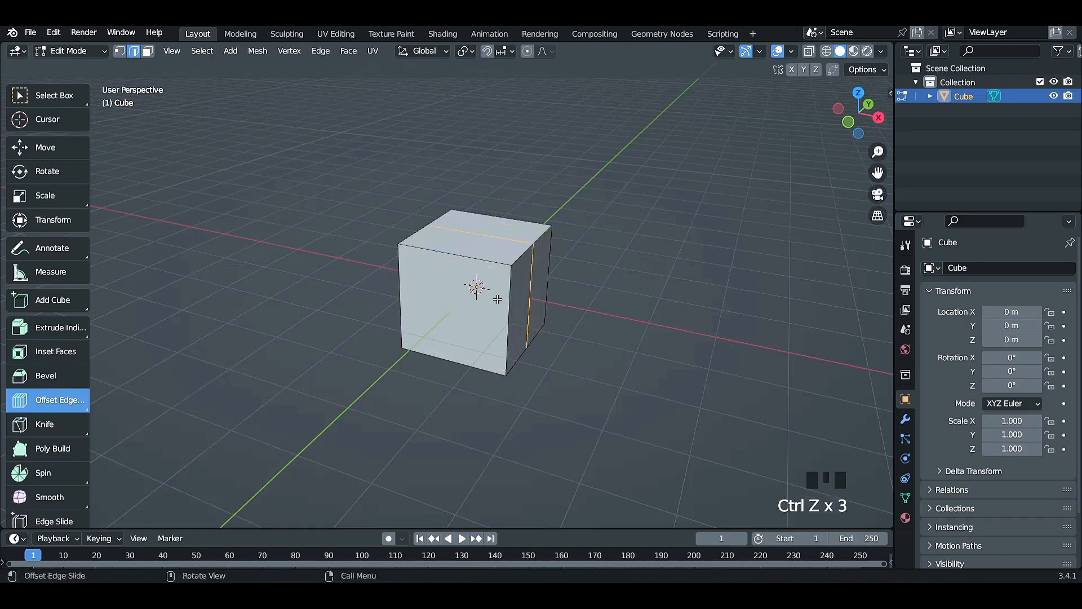
{"action": "middle_click_drag", "start_coordinate": [669, 314], "coordinate": [611, 331]}
{"action": "key", "text": "a"}
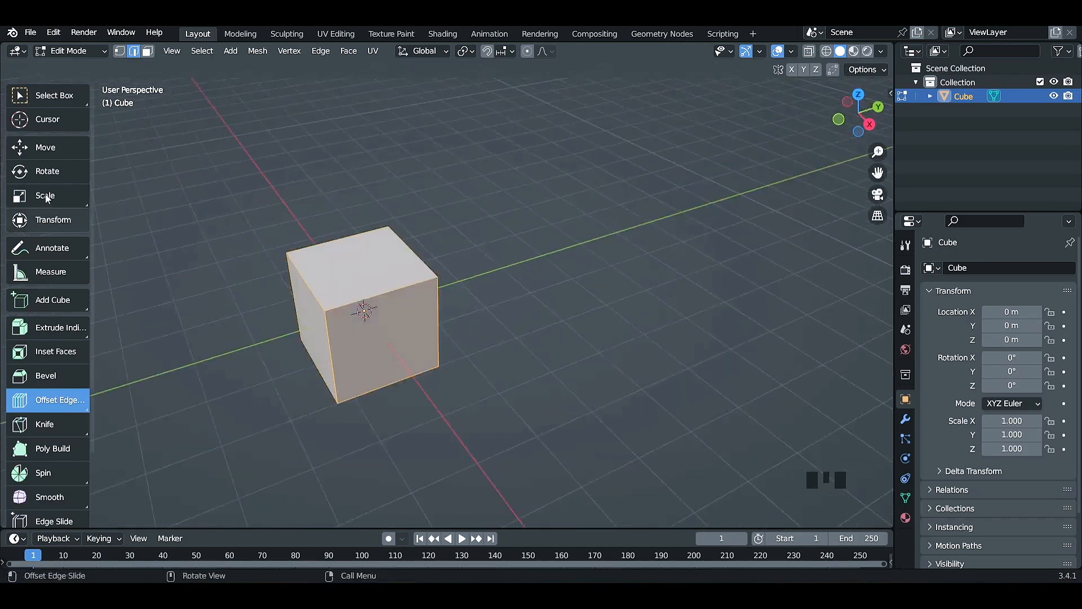
{"action": "left_click", "coordinate": [56, 95]}
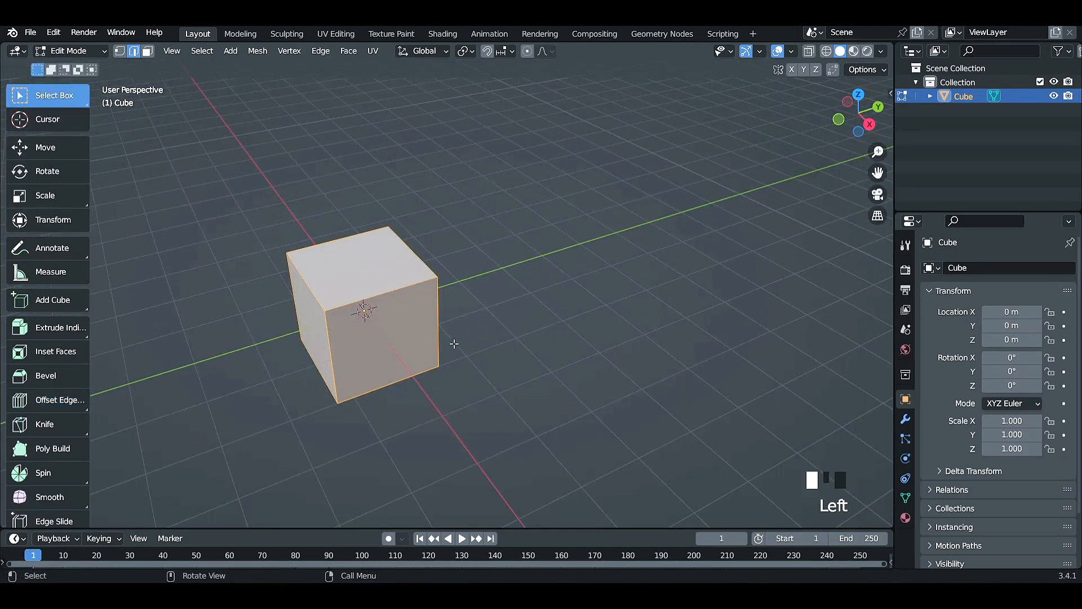
{"action": "left_click", "coordinate": [491, 349]}
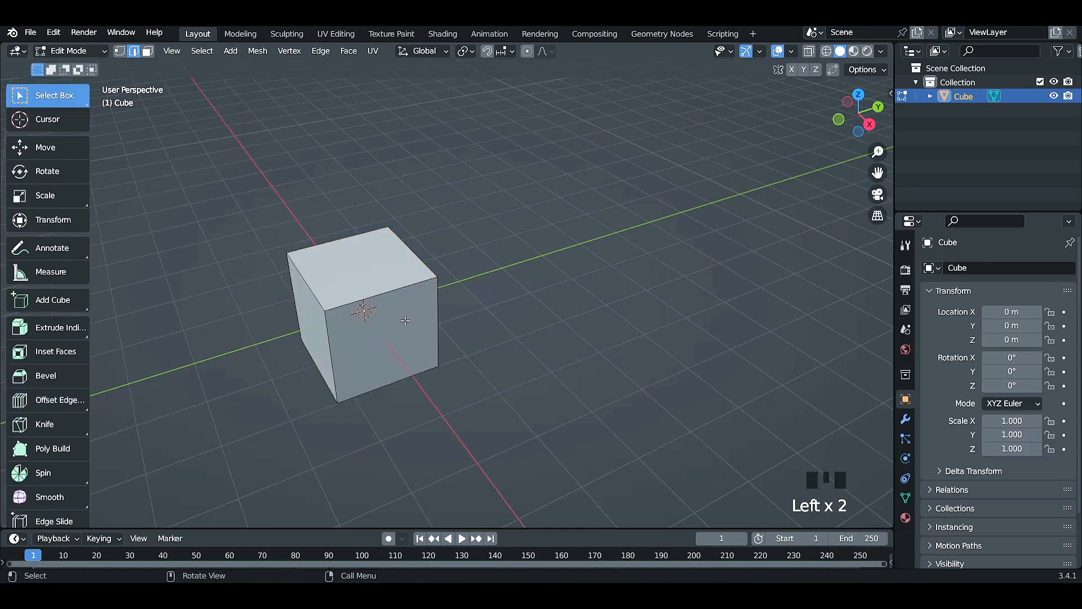
Add a centred vertical loop cut without sliding it, and offset edge loops on both sides by a factor of about 0.646.
{"action": "key", "text": "ctrl+r"}
{"action": "left_click", "coordinate": [369, 315]}
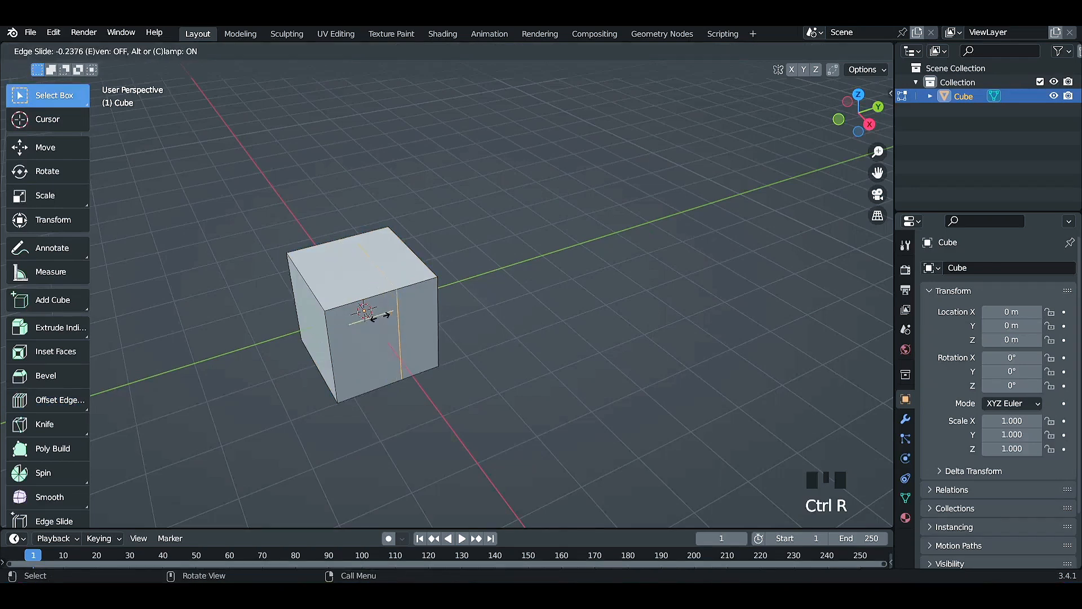
{"action": "right_click", "coordinate": [361, 323]}
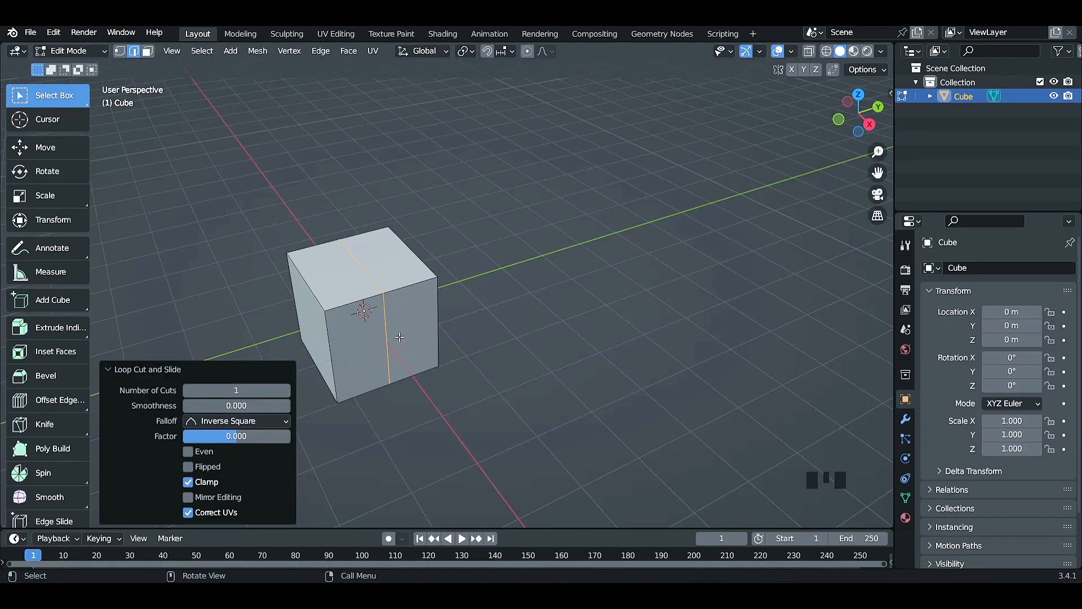
{"action": "key", "text": "ctrl+shift+r"}
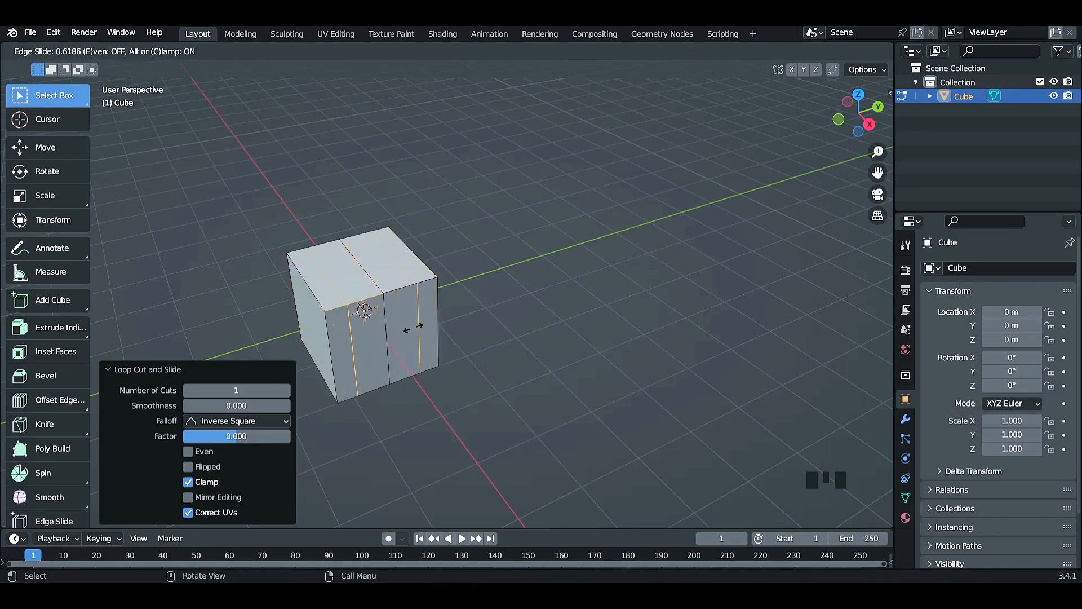
{"action": "left_click", "coordinate": [414, 327]}
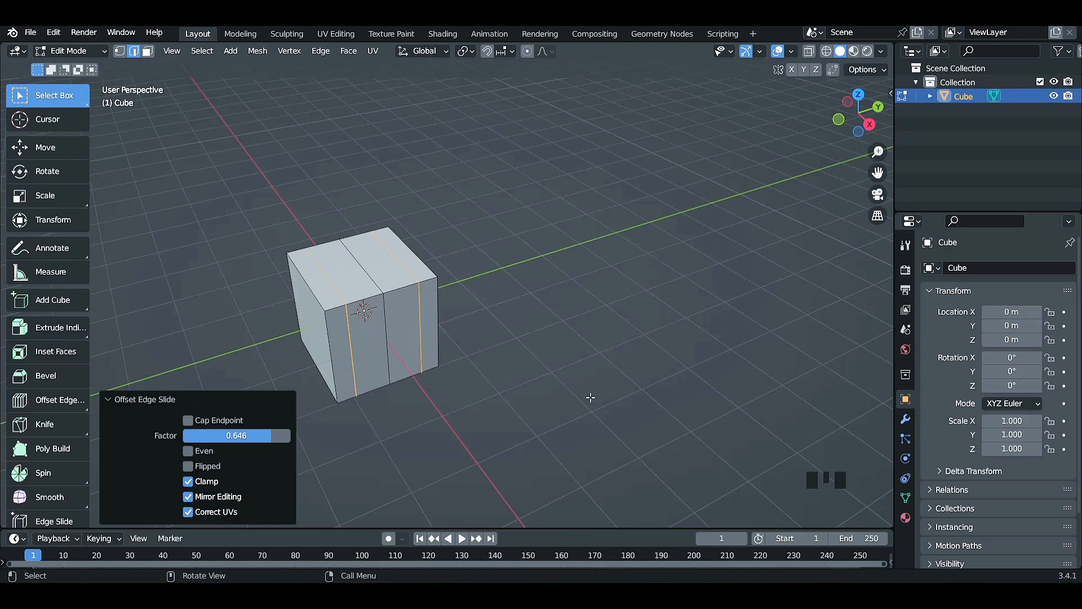
Select the cube's entire mesh in Edit Mode and delete its geometry.
{"action": "scroll", "coordinate": [552, 388], "scroll_direction": "up", "scroll_amount": 2}
{"action": "scroll", "coordinate": [552, 388], "scroll_direction": "down", "scroll_amount": 2}
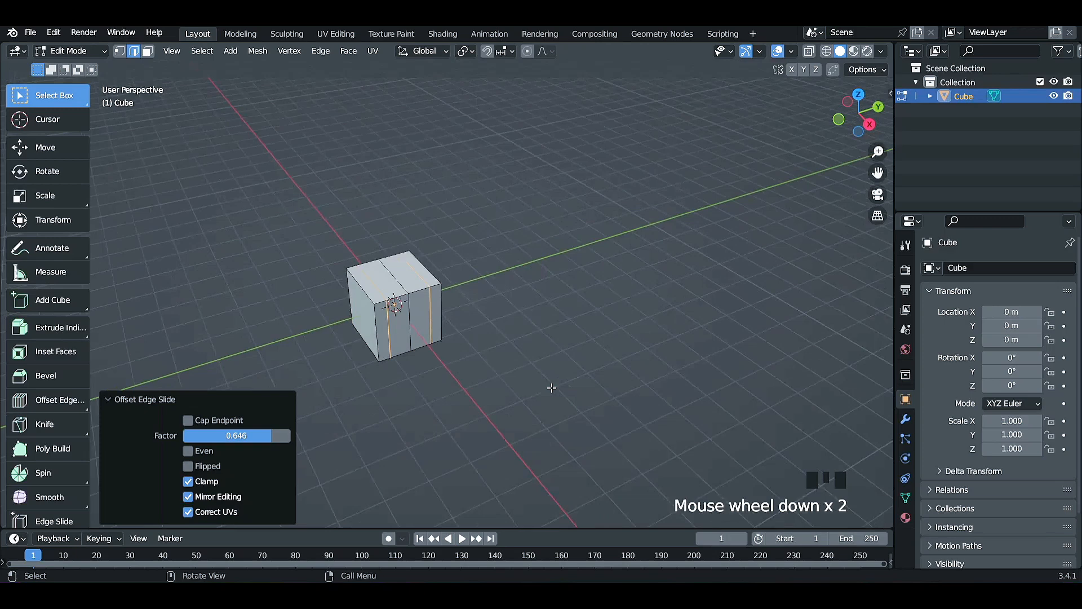
{"action": "key", "text": "a"}
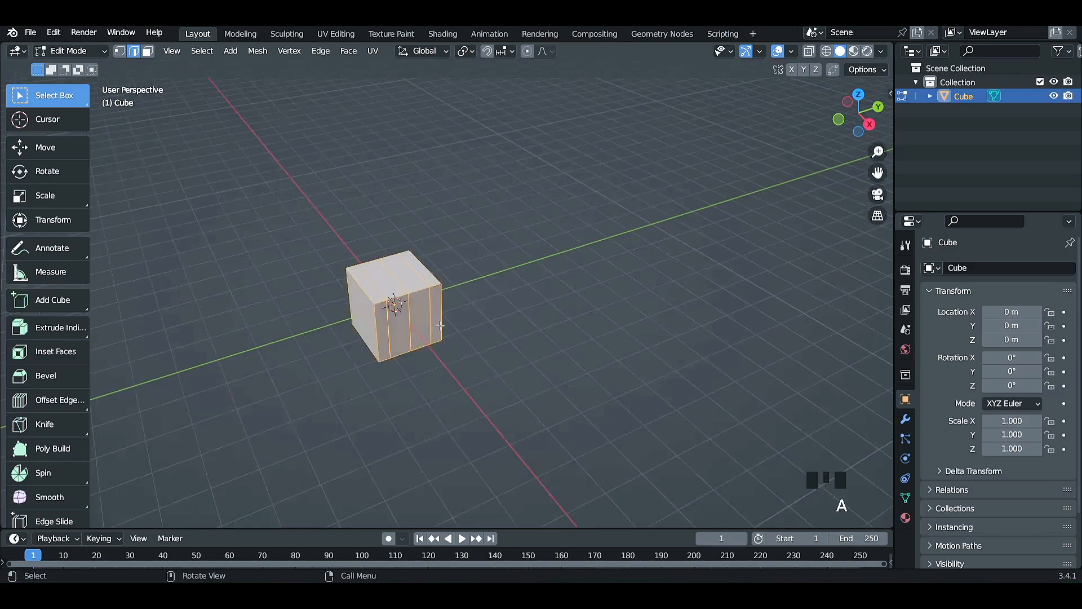
{"action": "key", "text": "x"}
{"action": "left_click", "coordinate": [434, 312]}
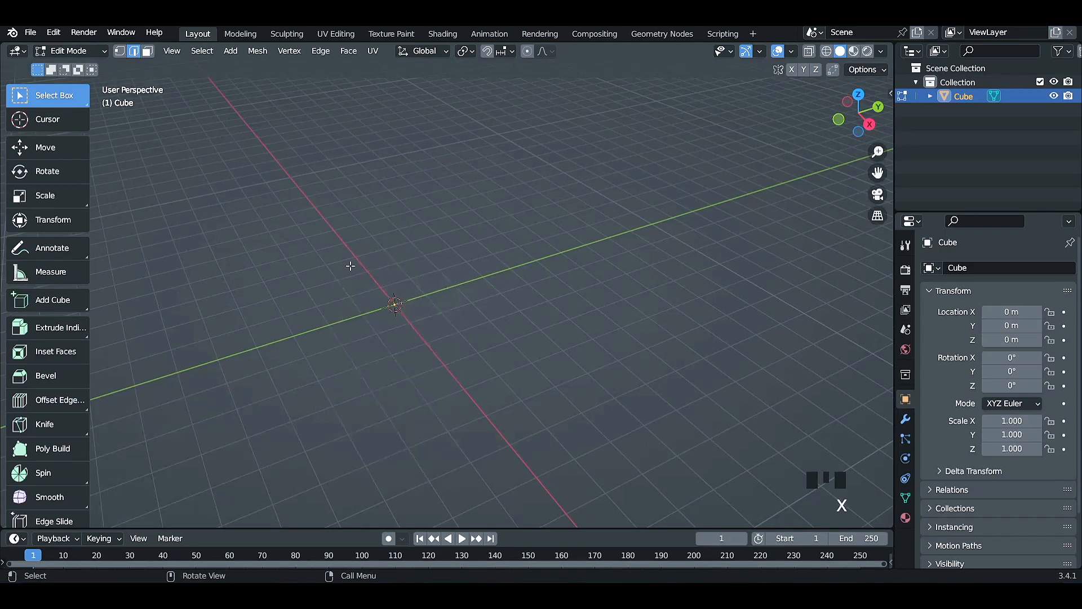
Add a cube mesh in Edit Mode and flatten it into a thin slab by scaling it along Z.
{"action": "key", "text": "shift+a"}
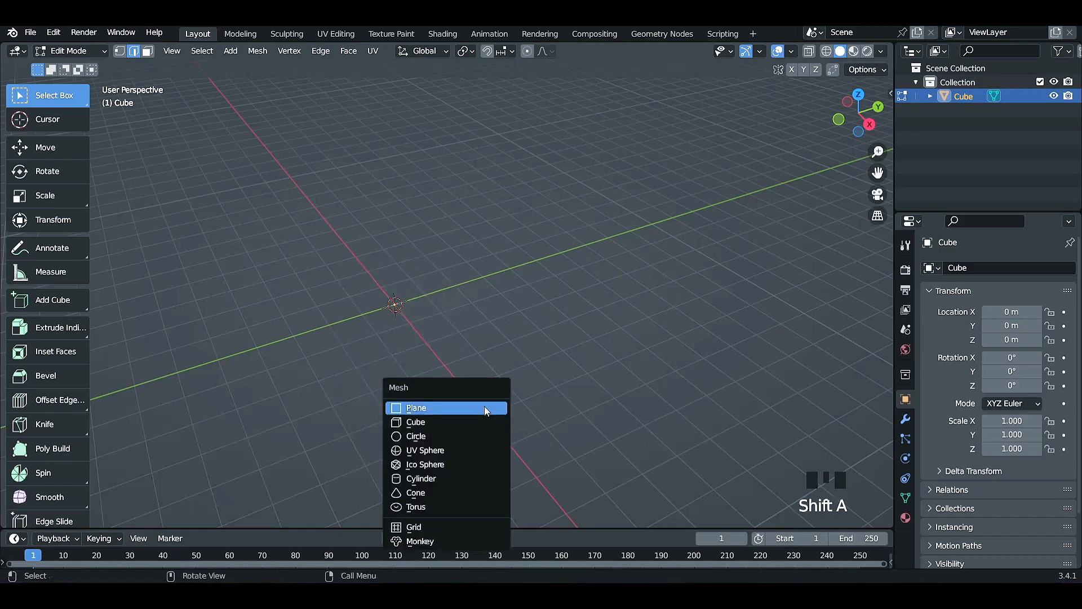
{"action": "left_click", "coordinate": [446, 422]}
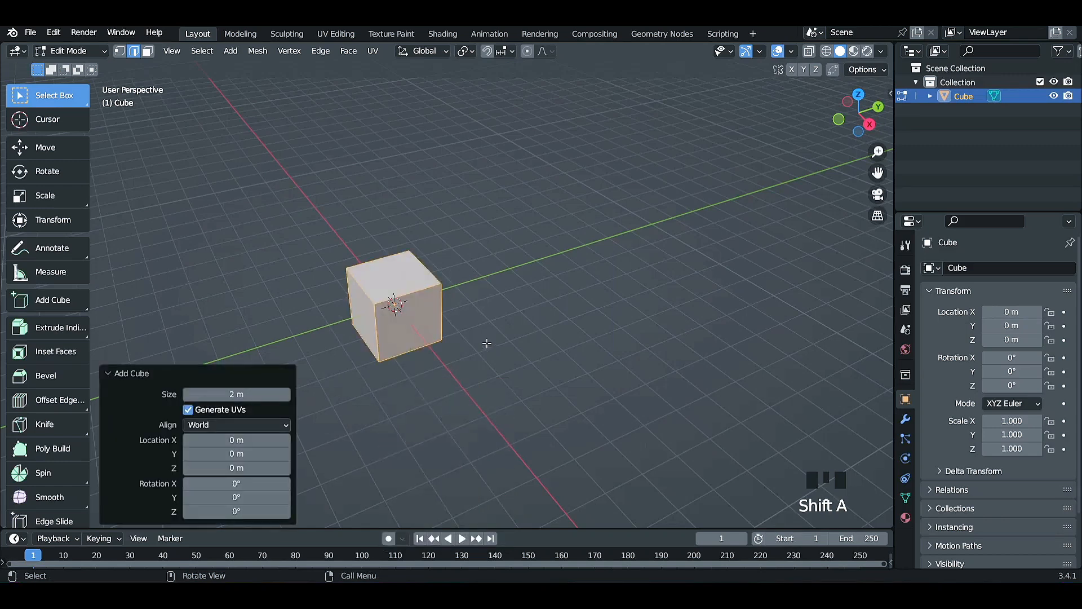
{"action": "key", "text": "s"}
{"action": "key", "text": "z"}
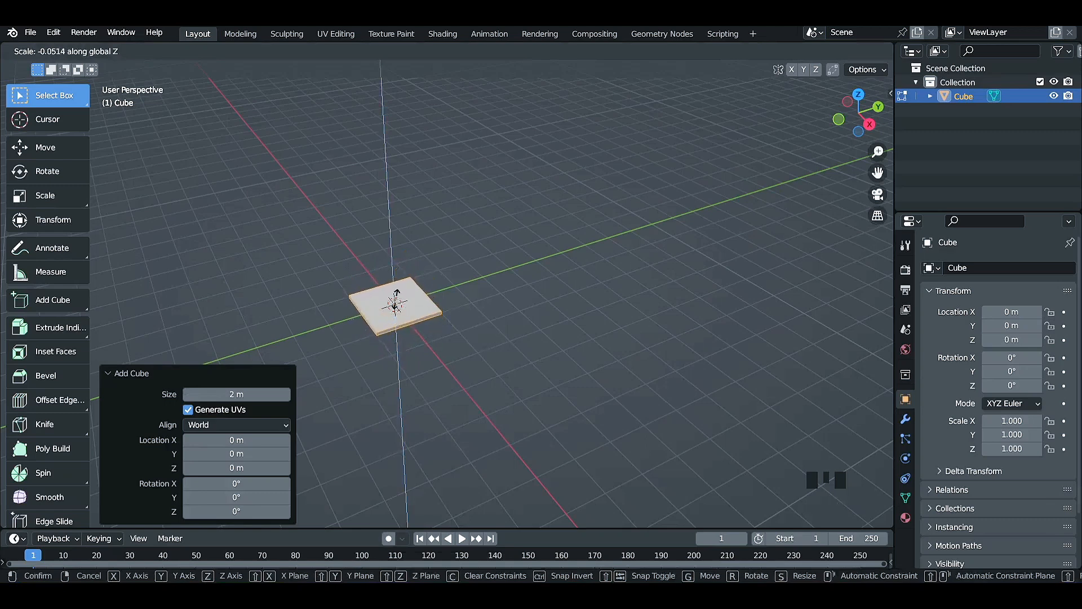
{"action": "left_click", "coordinate": [397, 292]}
{"action": "middle_click_drag", "start_coordinate": [563, 421], "coordinate": [614, 348], "text": "shift"}
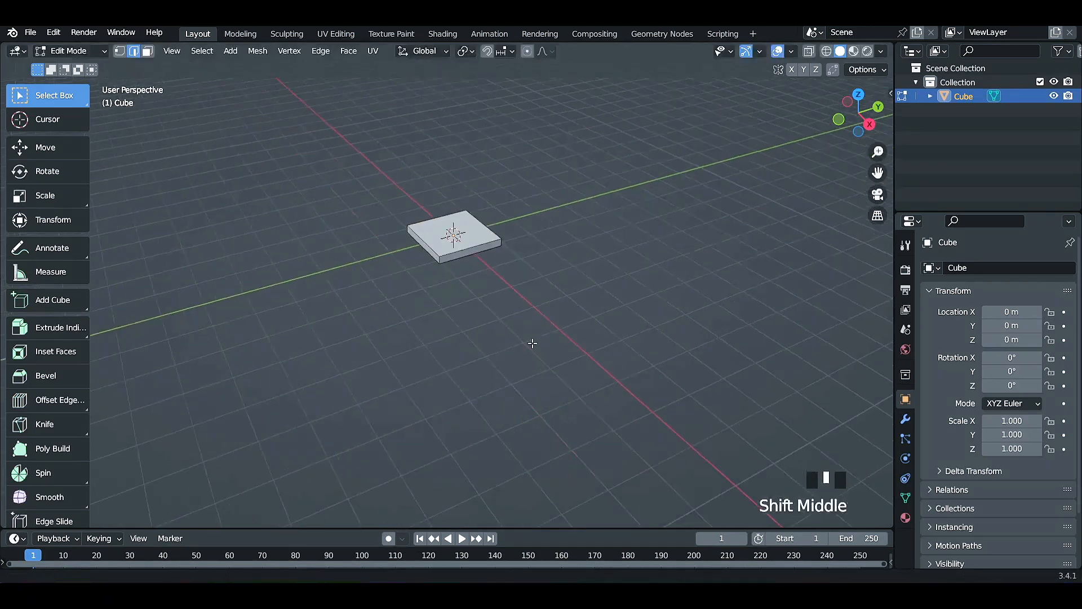
Add a centred loop cut to the slab and offset edge loops on both sides, near the slab's edges, by a factor of about 0.92.
{"action": "scroll", "coordinate": [563, 338], "scroll_direction": "up", "scroll_amount": 3}
{"action": "middle_click_drag", "start_coordinate": [527, 201], "coordinate": [524, 260], "text": "shift"}
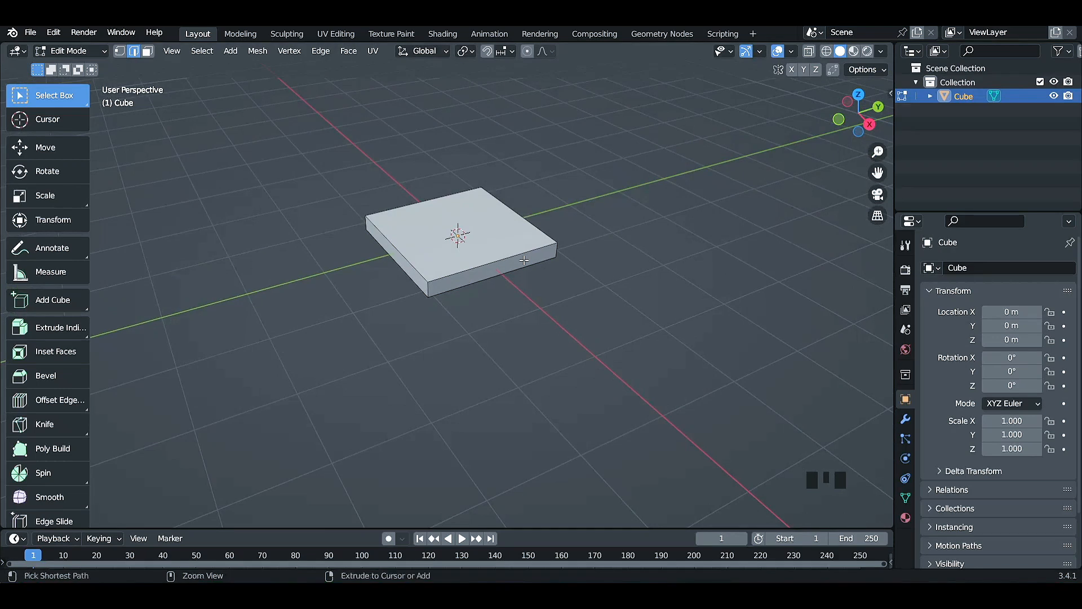
{"action": "key", "text": "ctrl+r"}
{"action": "left_click", "coordinate": [524, 259]}
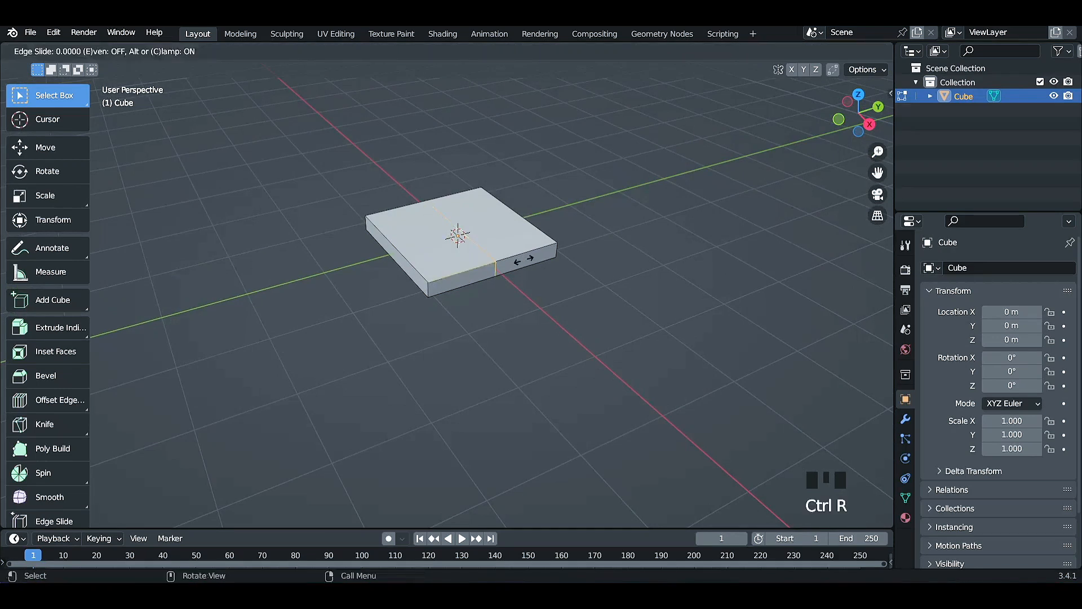
{"action": "right_click", "coordinate": [524, 260]}
{"action": "key", "text": "shift+ctrl+r"}
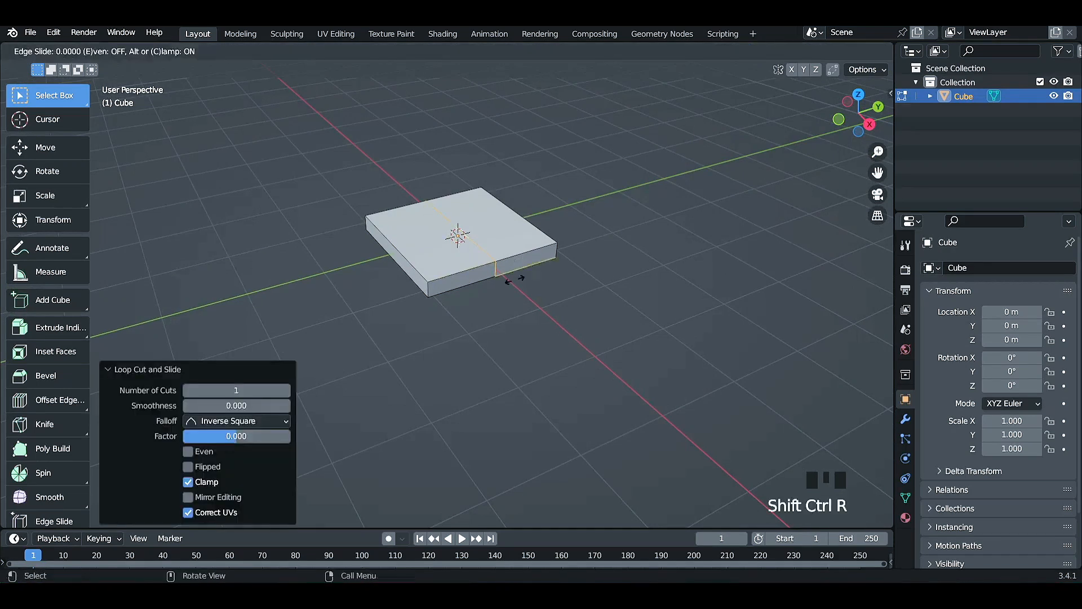
{"action": "right_click", "coordinate": [537, 254]}
Select the slab's centre edge loop and offset edge loops on both sides by a factor of about 0.755.
{"action": "left_click", "coordinate": [487, 248]}
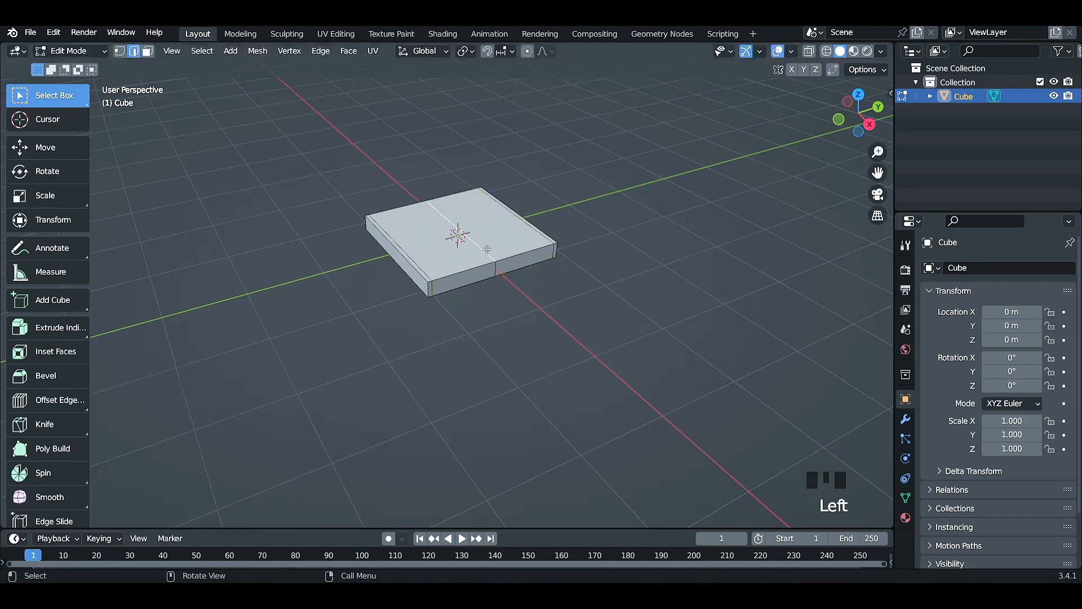
{"action": "left_click", "coordinate": [479, 250], "text": "alt"}
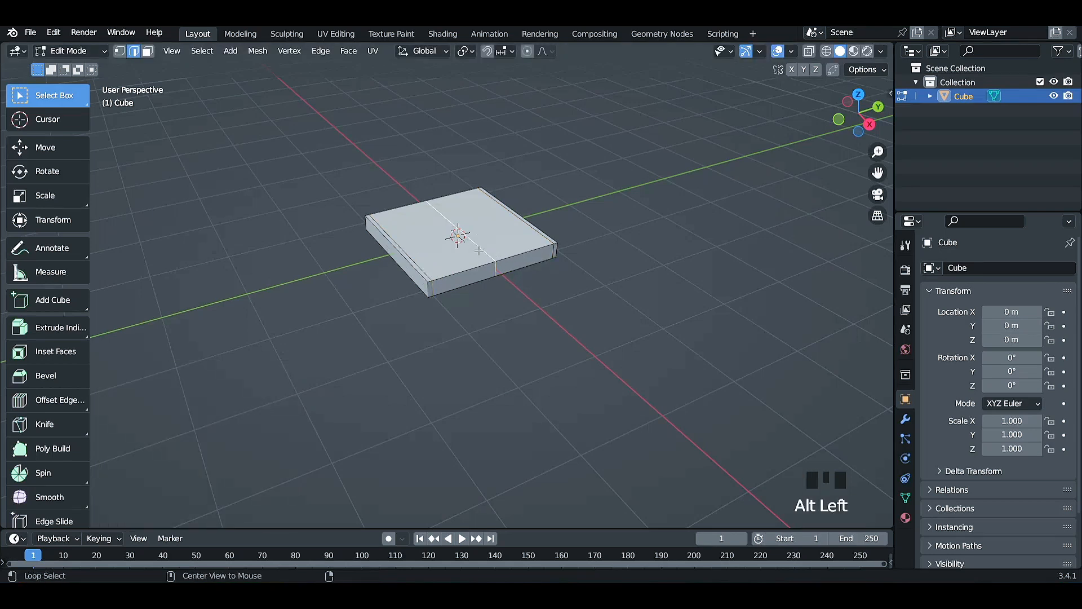
{"action": "key", "text": "ctrl+shift+r"}
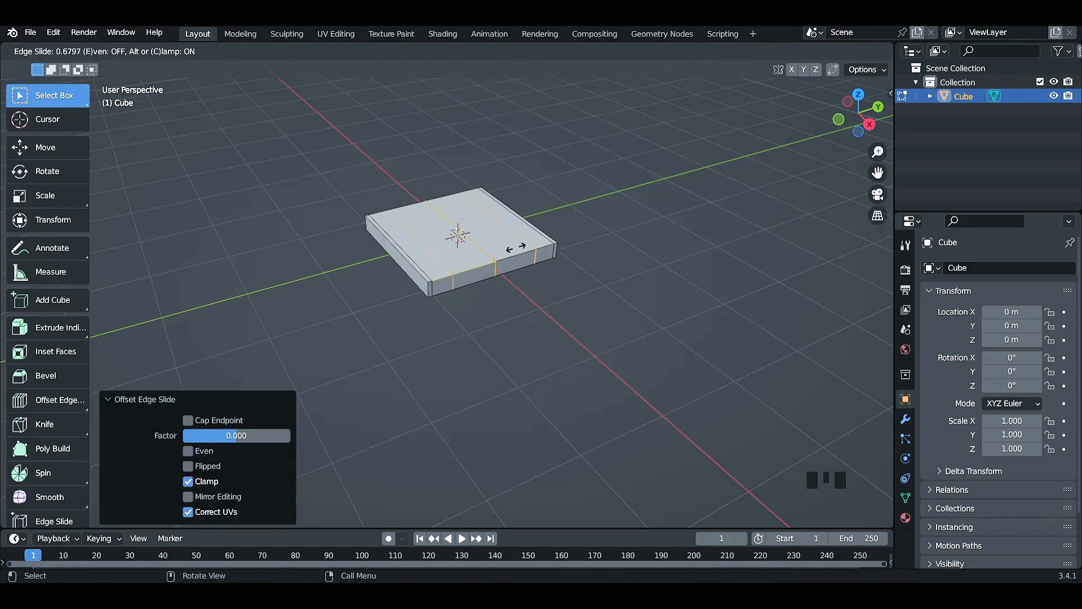
{"action": "left_click", "coordinate": [517, 246]}
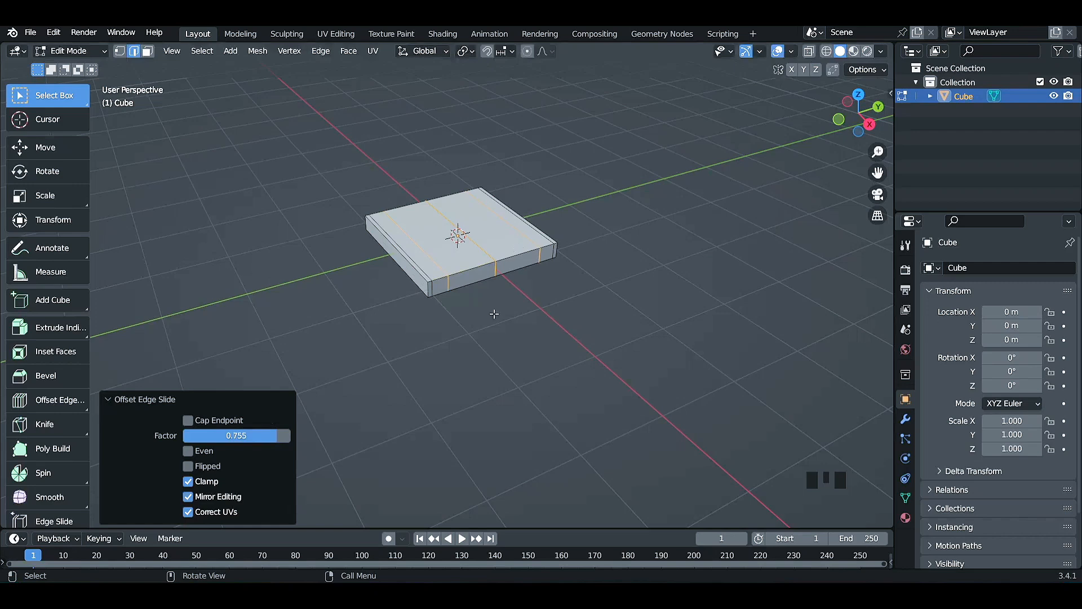
Add a centred loop cut perpendicular to the existing ones and offset edge loops on both sides by a factor of about 0.95.
{"action": "middle_click_drag", "start_coordinate": [406, 345], "coordinate": [531, 280]}
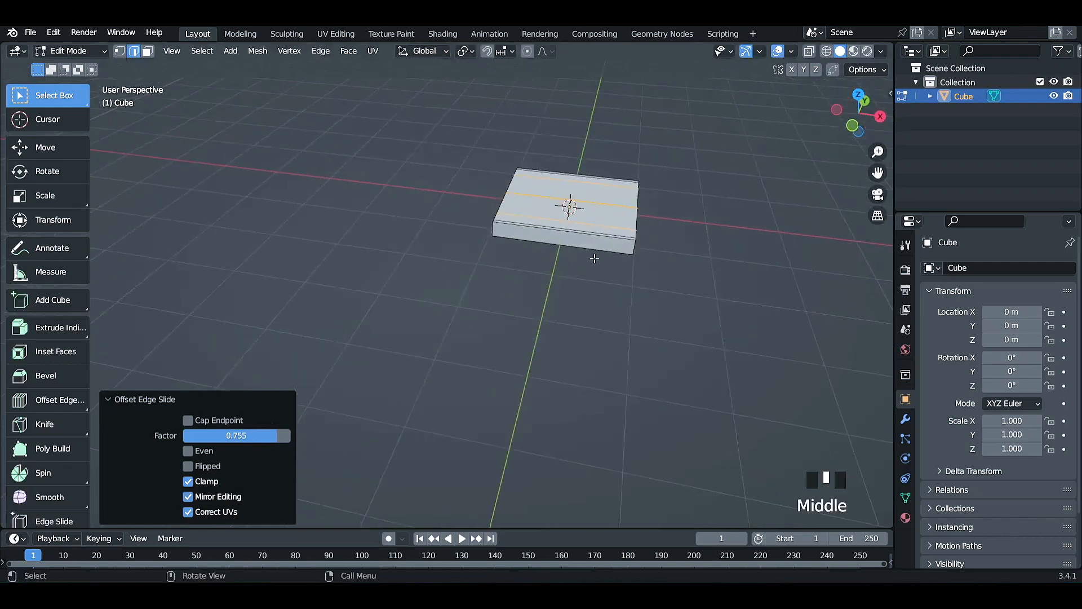
{"action": "key", "text": "ctrl+r"}
{"action": "left_click", "coordinate": [591, 230]}
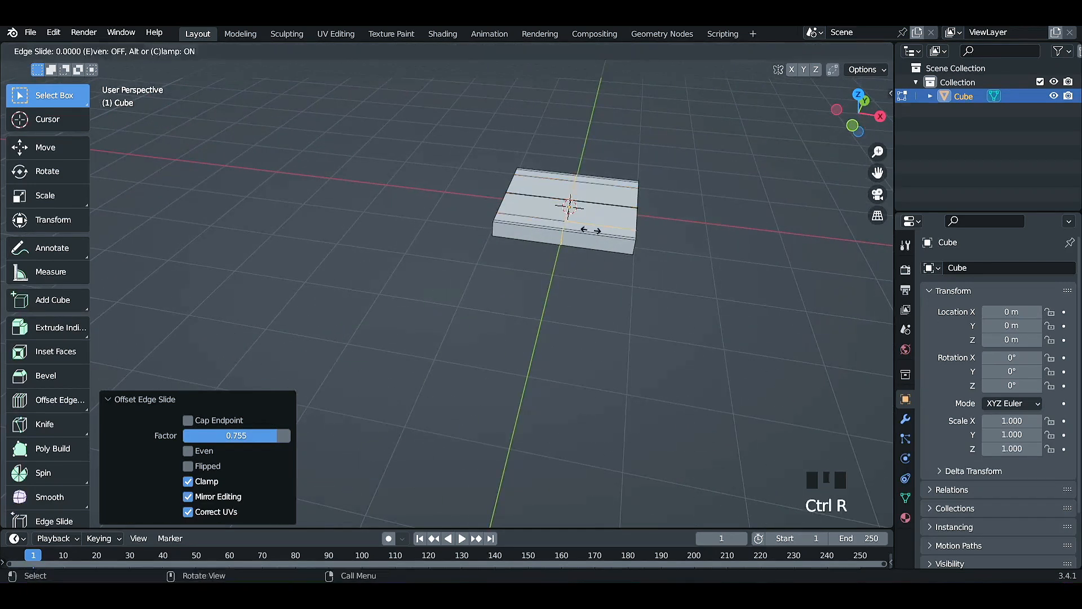
{"action": "right_click", "coordinate": [581, 265]}
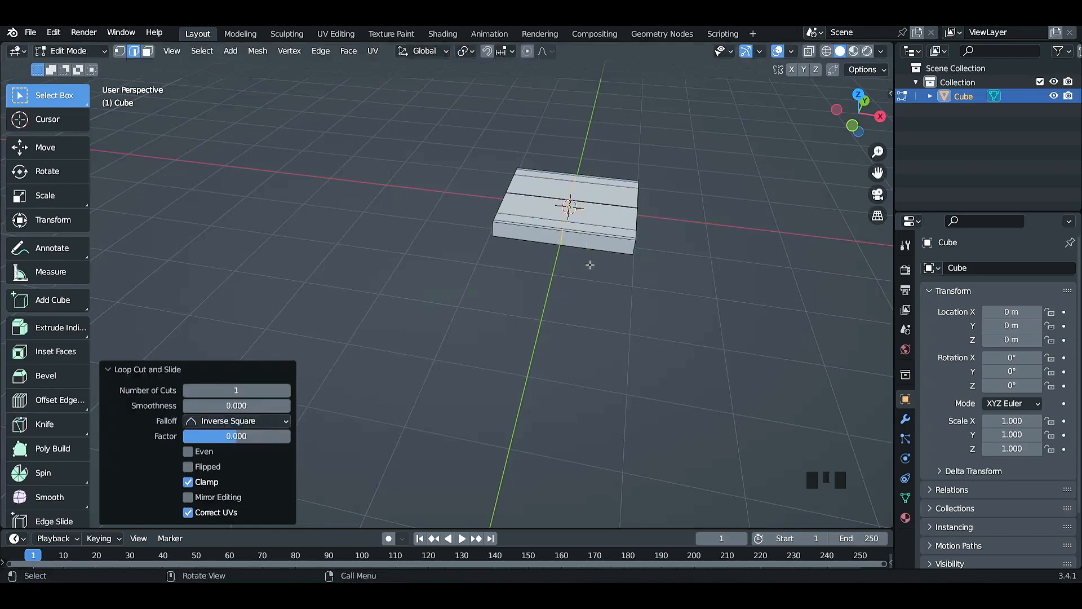
{"action": "scroll", "coordinate": [589, 265], "scroll_direction": "up", "scroll_amount": 2}
{"action": "scroll", "coordinate": [640, 278], "scroll_direction": "down", "scroll_amount": 1}
{"action": "middle_click_drag", "start_coordinate": [643, 277], "coordinate": [644, 320], "text": "shift"}
{"action": "key", "text": "ctrl"}
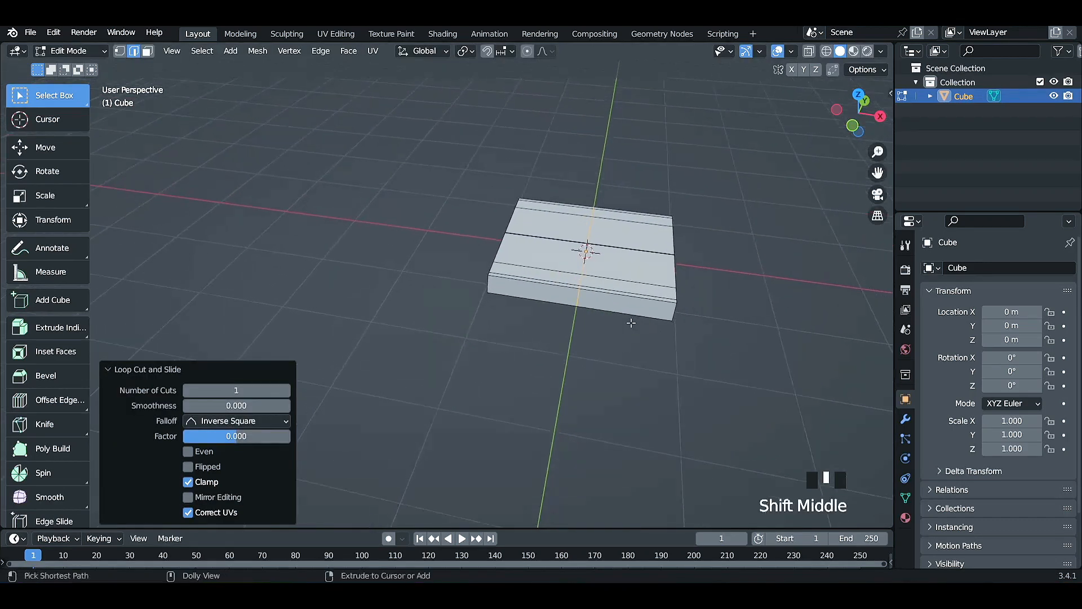
{"action": "key", "text": "ctrl+shift+r"}
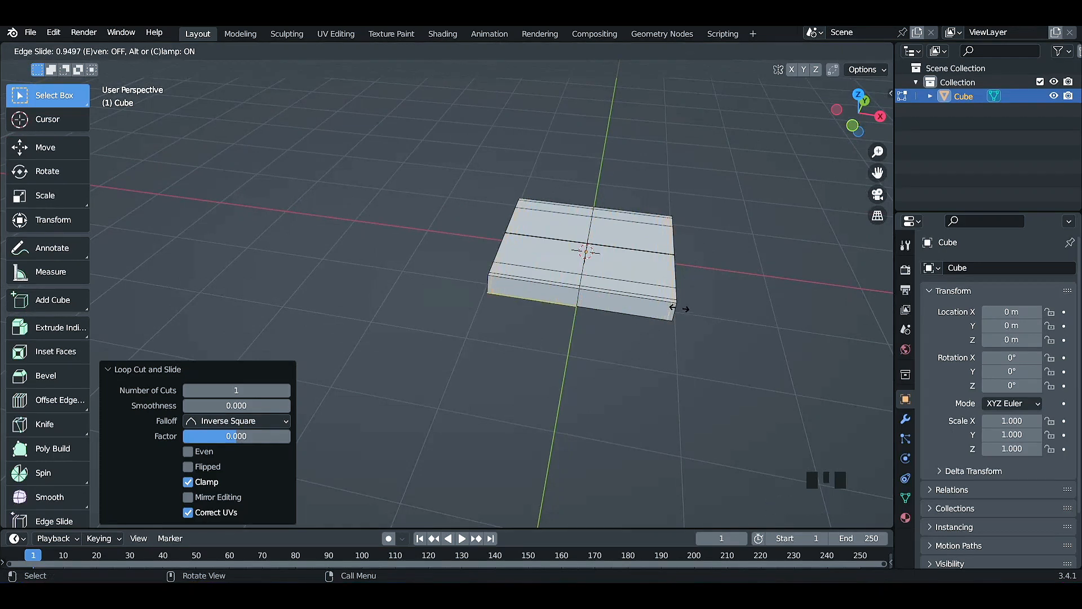
{"action": "left_click", "coordinate": [679, 308]}
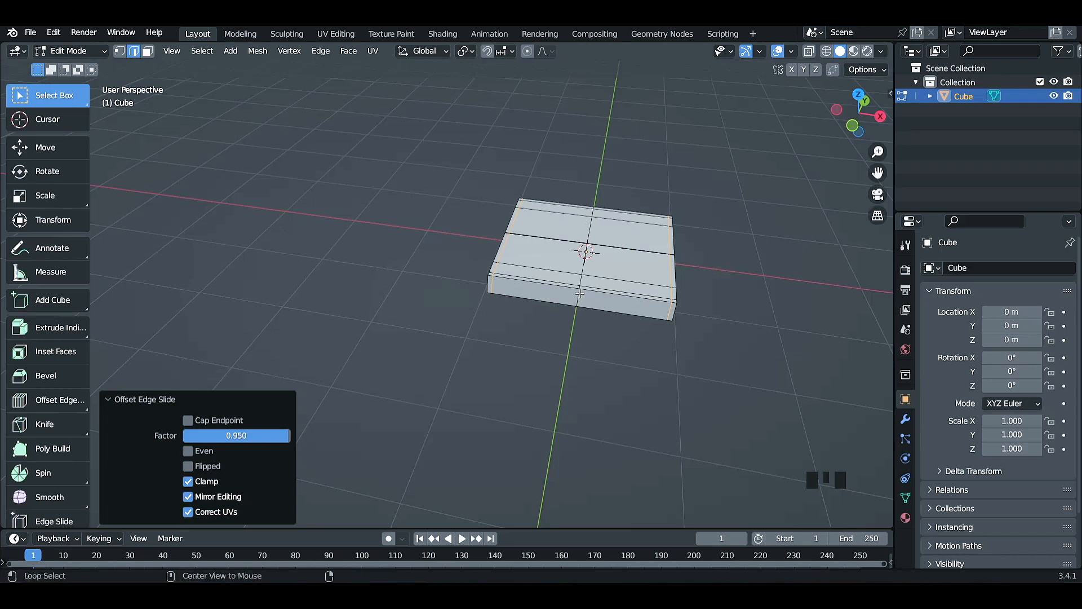
Select the new perpendicular centre loop and offset edge loops on both sides by a factor of about 0.81.
{"action": "left_click", "coordinate": [579, 294], "text": "alt"}
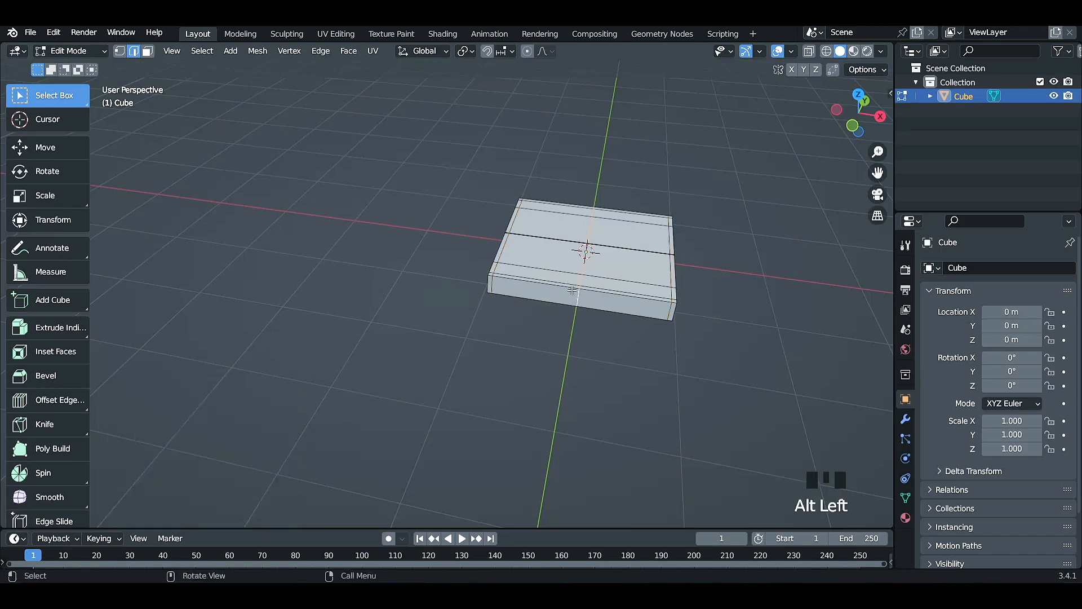
{"action": "key", "text": "ctrl+shift+r"}
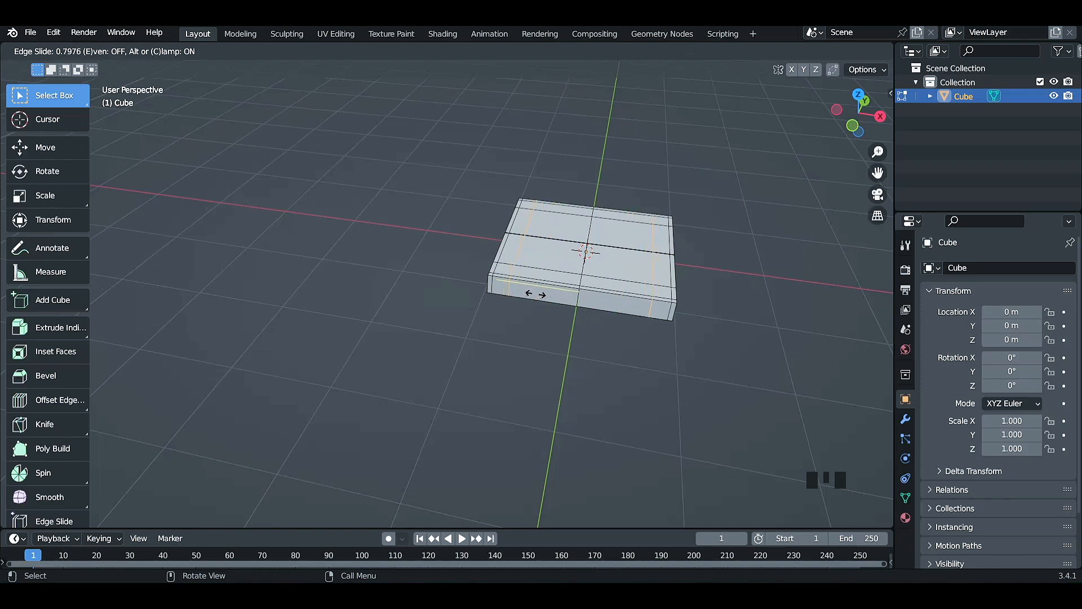
{"action": "left_click", "coordinate": [535, 294]}
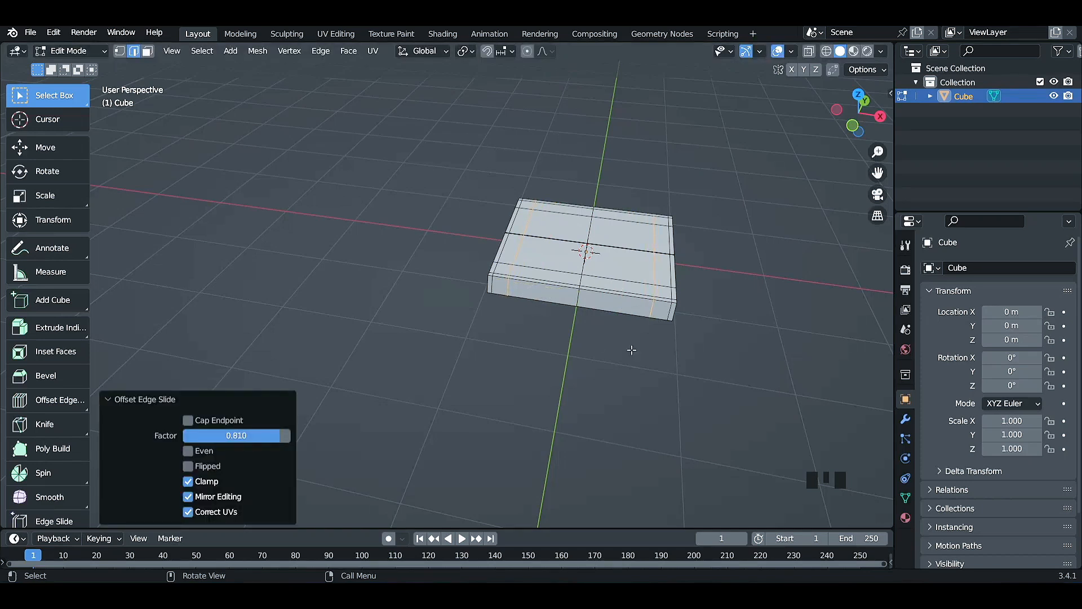
Select the four small faces near the corners of the slab's underside and extrude them downward about 1.31 m as table legs.
{"action": "middle_click_drag", "start_coordinate": [731, 401], "coordinate": [728, 370]}
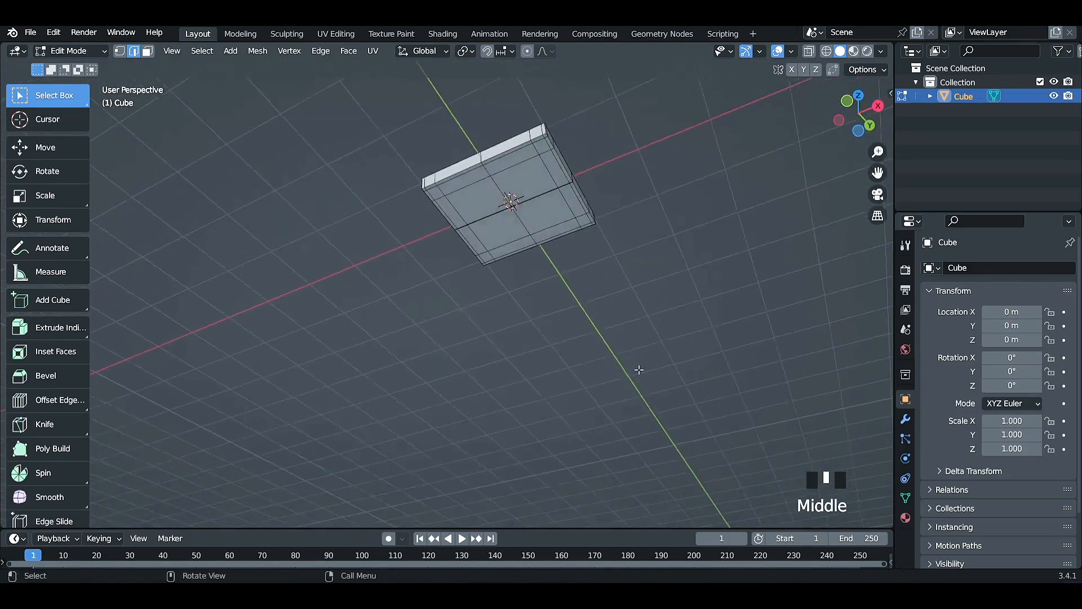
{"action": "double_click", "coordinate": [490, 191]}
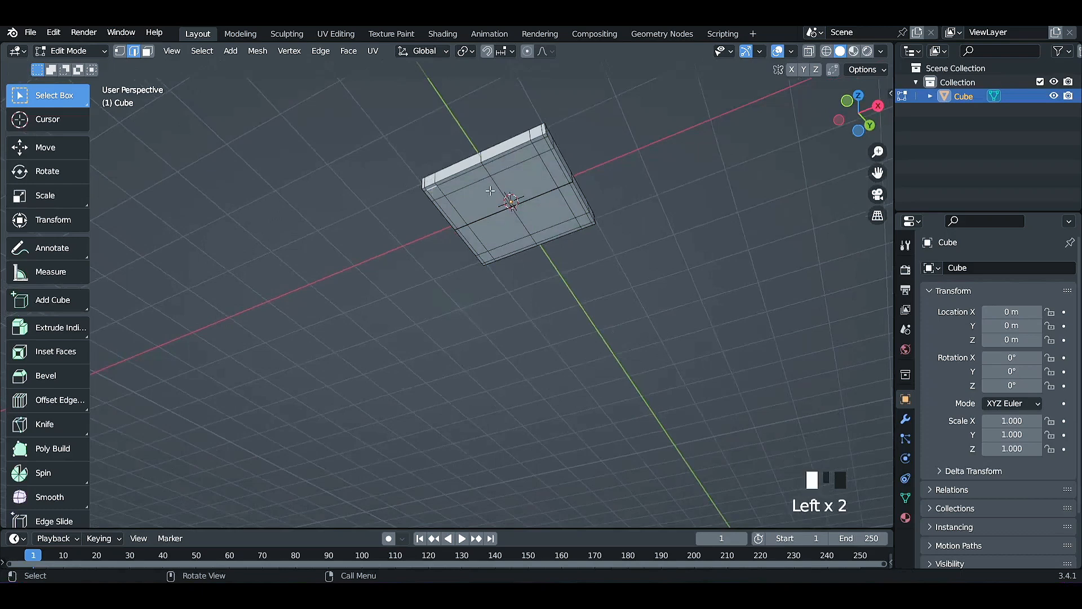
{"action": "left_click", "coordinate": [146, 51]}
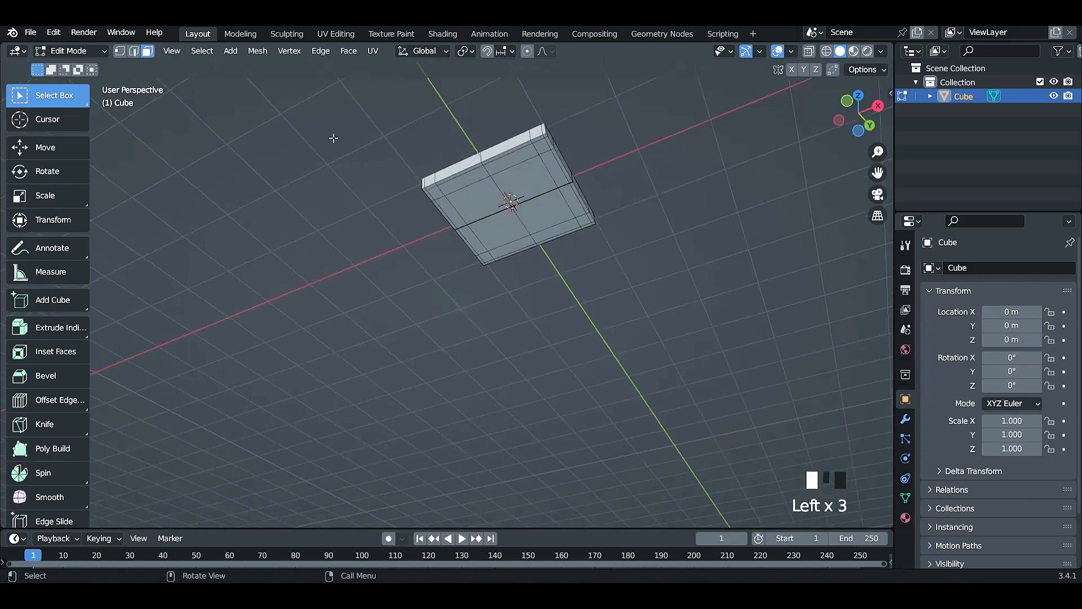
{"action": "left_click", "coordinate": [431, 190]}
{"action": "left_click", "coordinate": [536, 152], "text": "shift"}
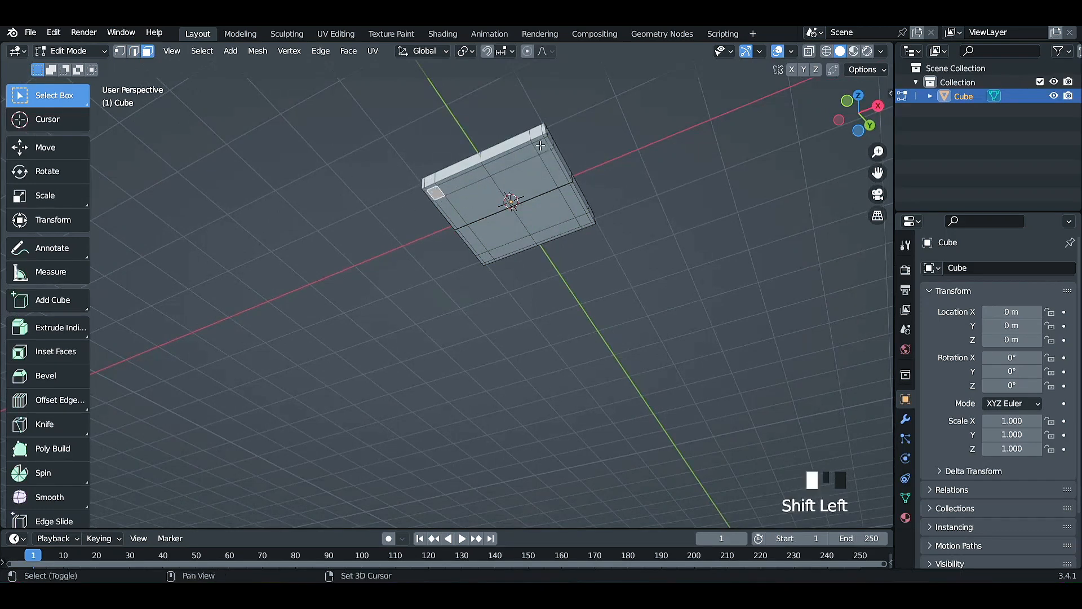
{"action": "left_click", "coordinate": [584, 220], "text": "shift"}
{"action": "left_click", "coordinate": [487, 255], "text": "shift"}
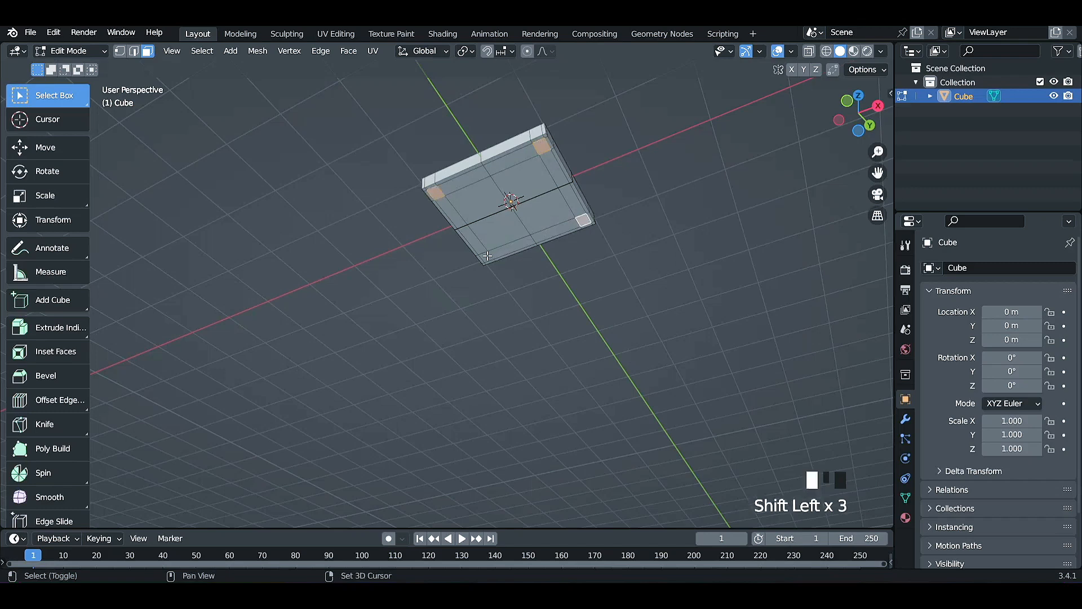
{"action": "middle_click_drag", "start_coordinate": [487, 255], "coordinate": [714, 334]}
{"action": "key", "text": "e"}
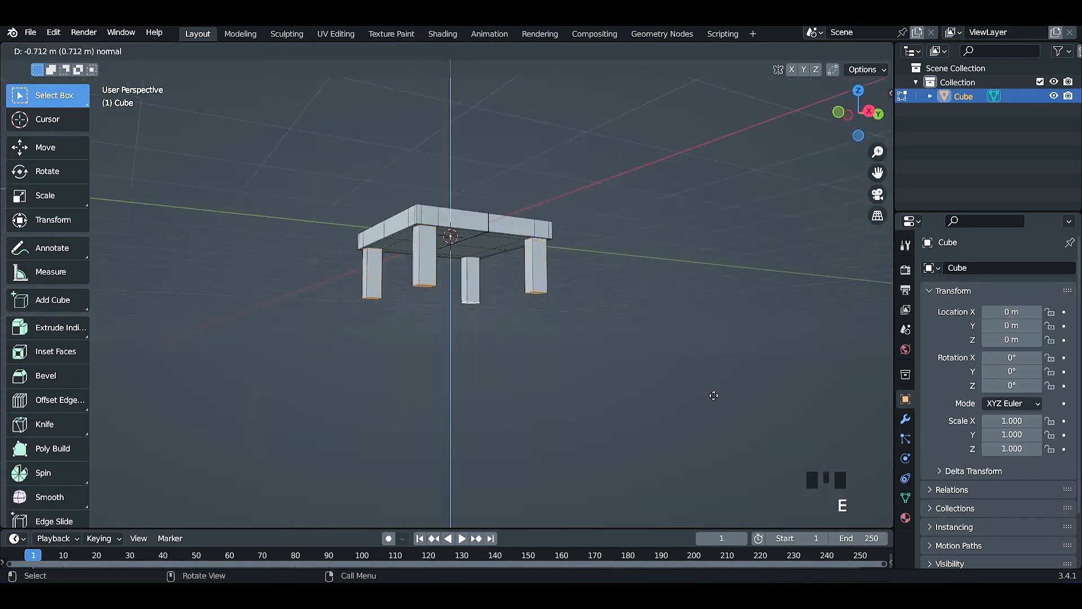
{"action": "left_click", "coordinate": [712, 428]}
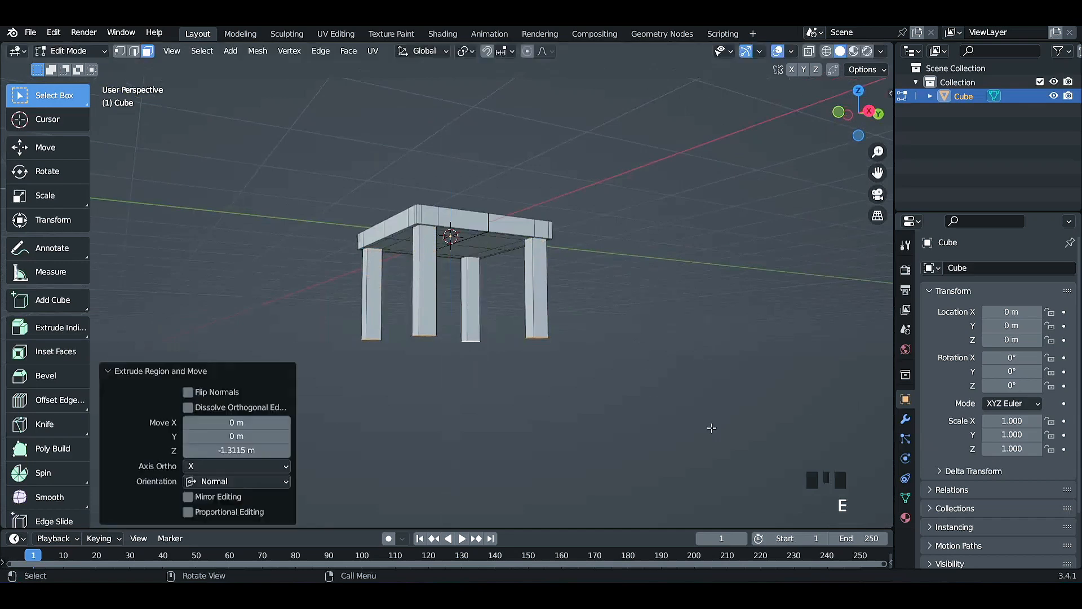
Add a 2 m cube mesh in Edit Mode and move it beside the table by about 2.15 m in X, 4.74 m in Y and 0.92 m in Z.
{"action": "middle_click_drag", "start_coordinate": [711, 428], "coordinate": [508, 340]}
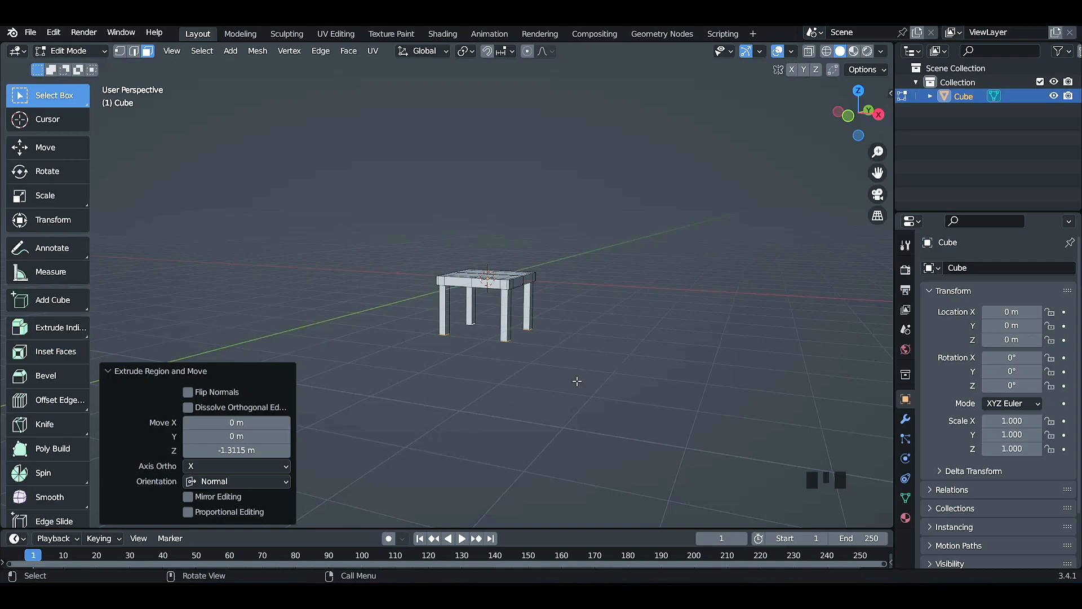
{"action": "scroll", "coordinate": [593, 375], "scroll_direction": "up", "scroll_amount": 4}
{"action": "middle_click_drag", "start_coordinate": [710, 376], "coordinate": [560, 459], "text": "shift"}
{"action": "scroll", "coordinate": [618, 430], "scroll_direction": "down", "scroll_amount": 3}
{"action": "key", "text": "shift+a"}
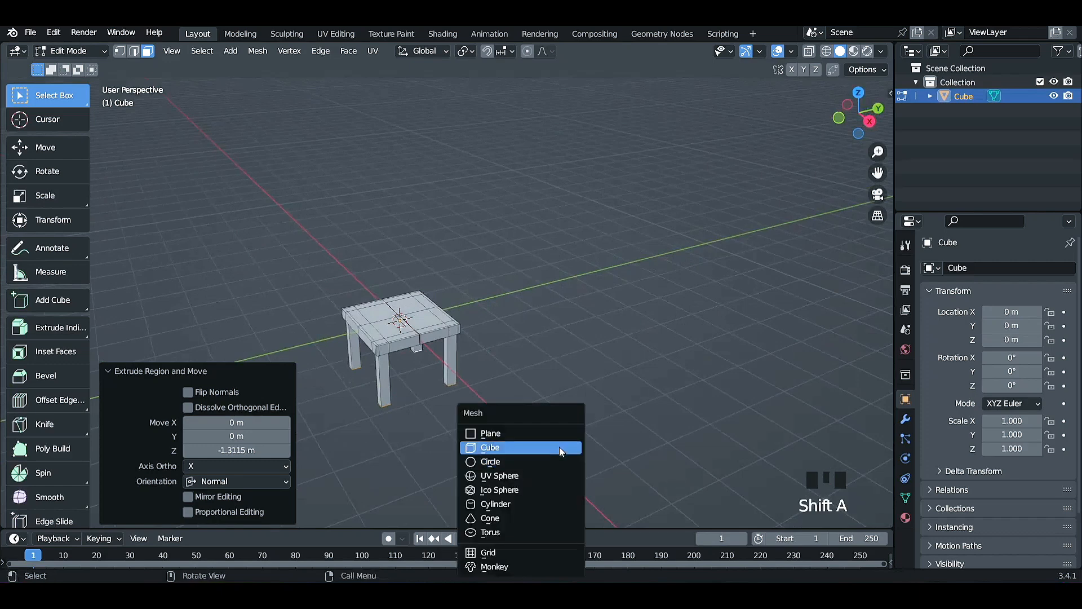
{"action": "left_click", "coordinate": [559, 444]}
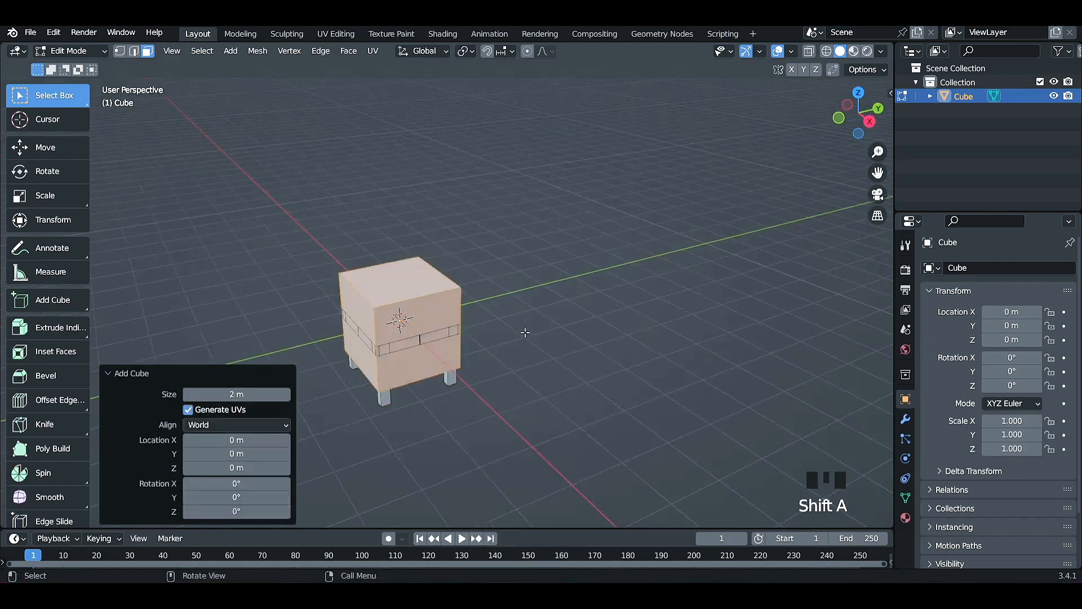
{"action": "key", "text": "g"}
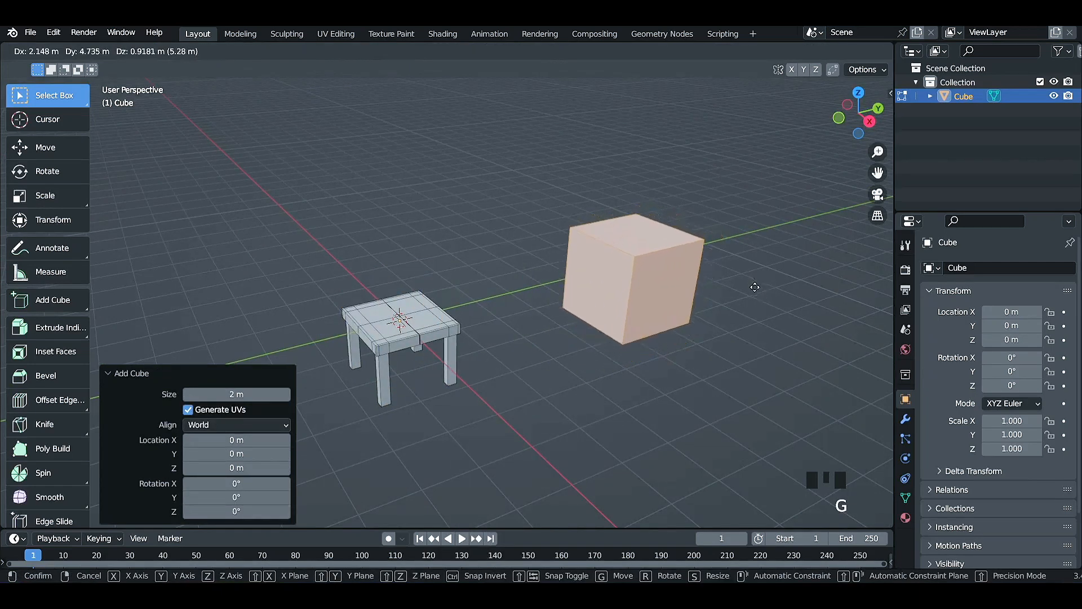
{"action": "left_click", "coordinate": [755, 287]}
Flatten the new cube into a thin slab by scaling it to about 0.11 along Z.
{"action": "key", "text": "s"}
{"action": "key", "text": "z"}
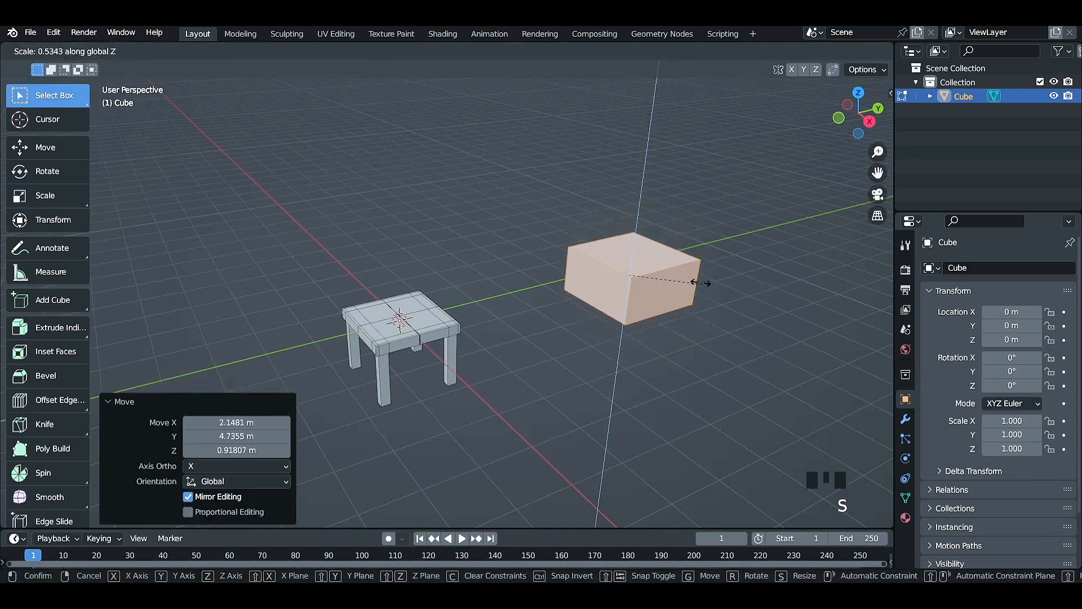
{"action": "left_click", "coordinate": [646, 266]}
In edge select mode, add a centred loop cut to the second slab and offset edge loops on both sides by a factor of about 0.725.
{"action": "left_click", "coordinate": [131, 51]}
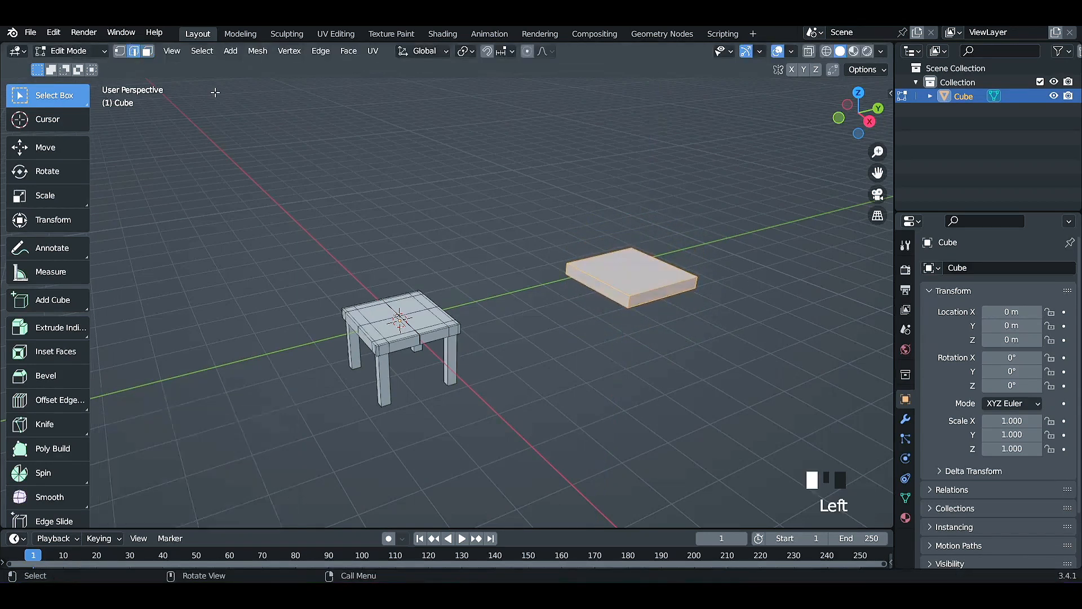
{"action": "middle_click_drag", "start_coordinate": [711, 376], "coordinate": [673, 420], "text": "shift"}
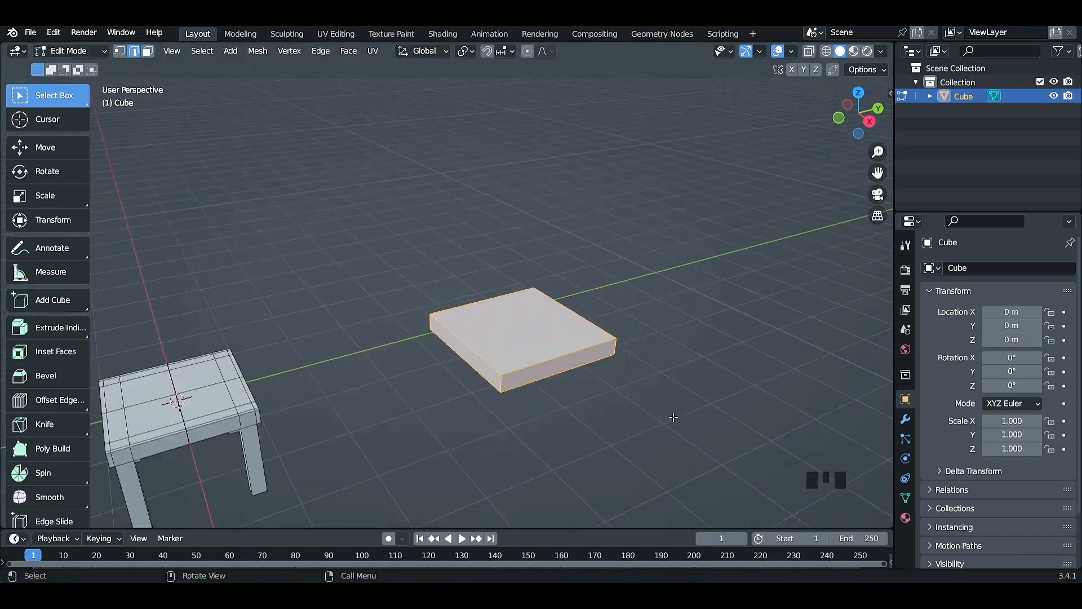
{"action": "key", "text": "ctrl+r"}
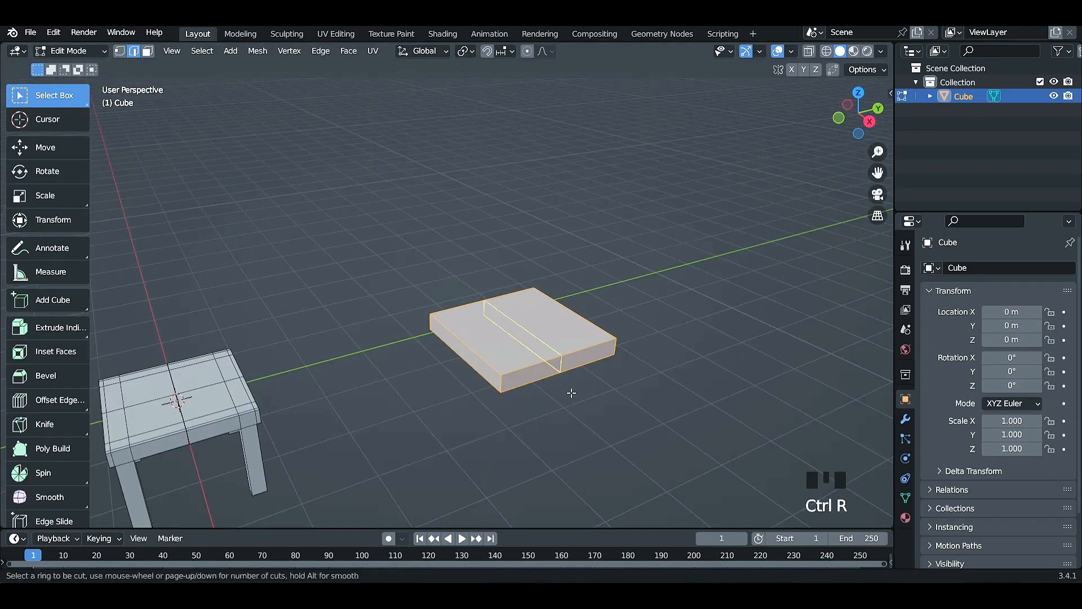
{"action": "left_click", "coordinate": [568, 383]}
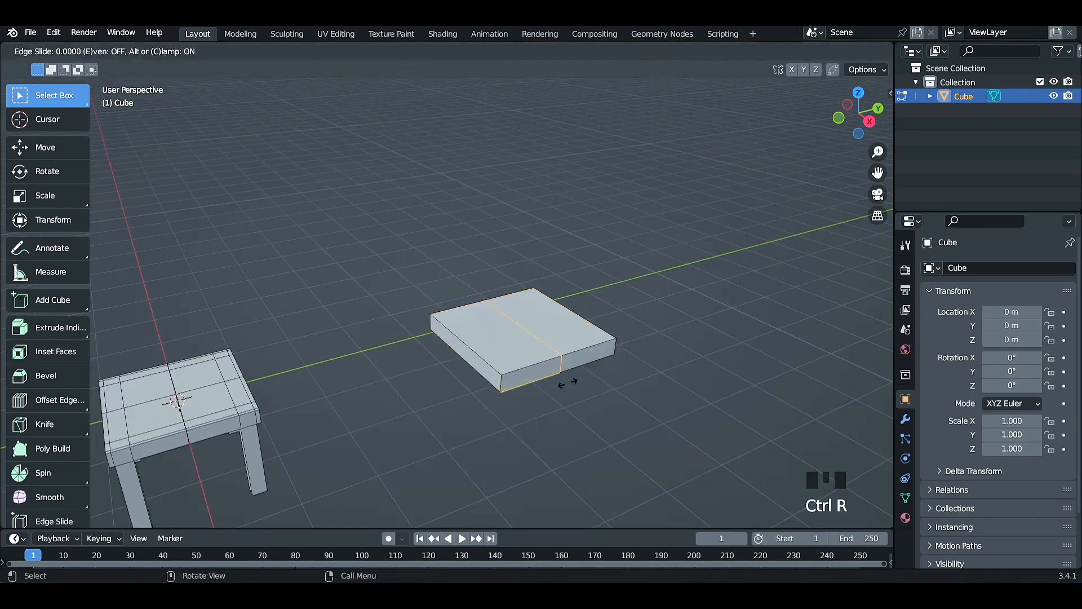
{"action": "left_click", "coordinate": [568, 383]}
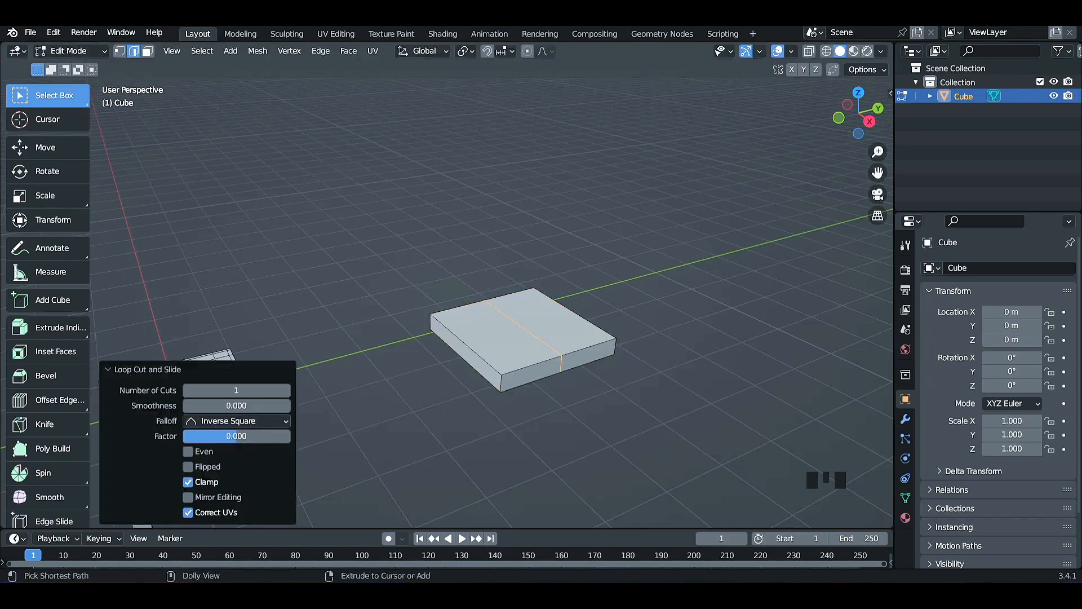
{"action": "key", "text": "ctrl+shift+r"}
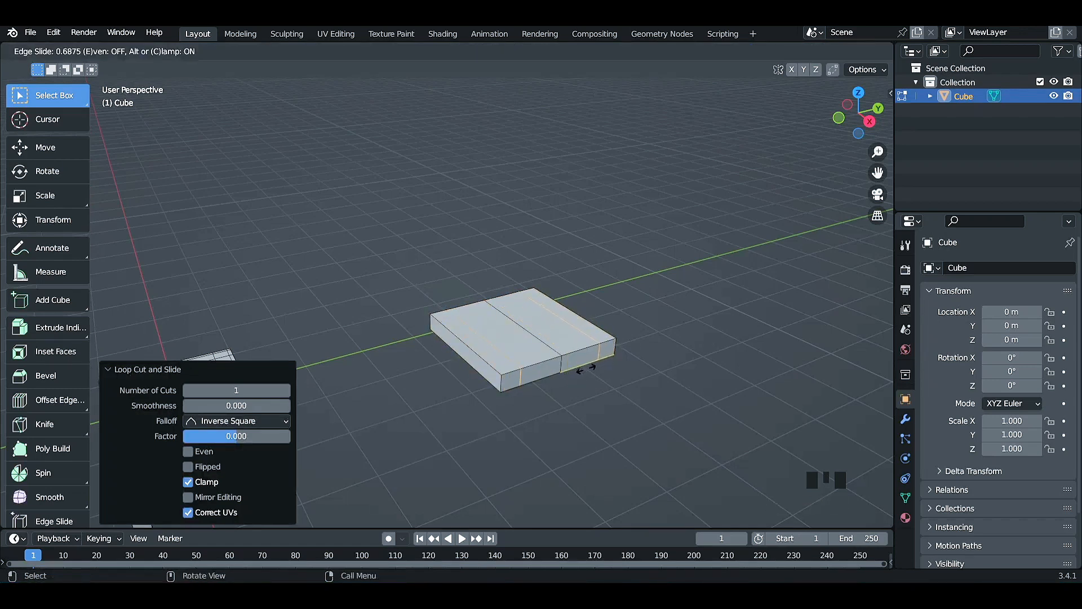
{"action": "left_click", "coordinate": [587, 369]}
Add a centred loop cut across the second slab's existing loops and offset edge loops on both sides by a factor of about 0.765.
{"action": "middle_click_drag", "start_coordinate": [490, 423], "coordinate": [527, 420]}
{"action": "left_click", "coordinate": [522, 389]}
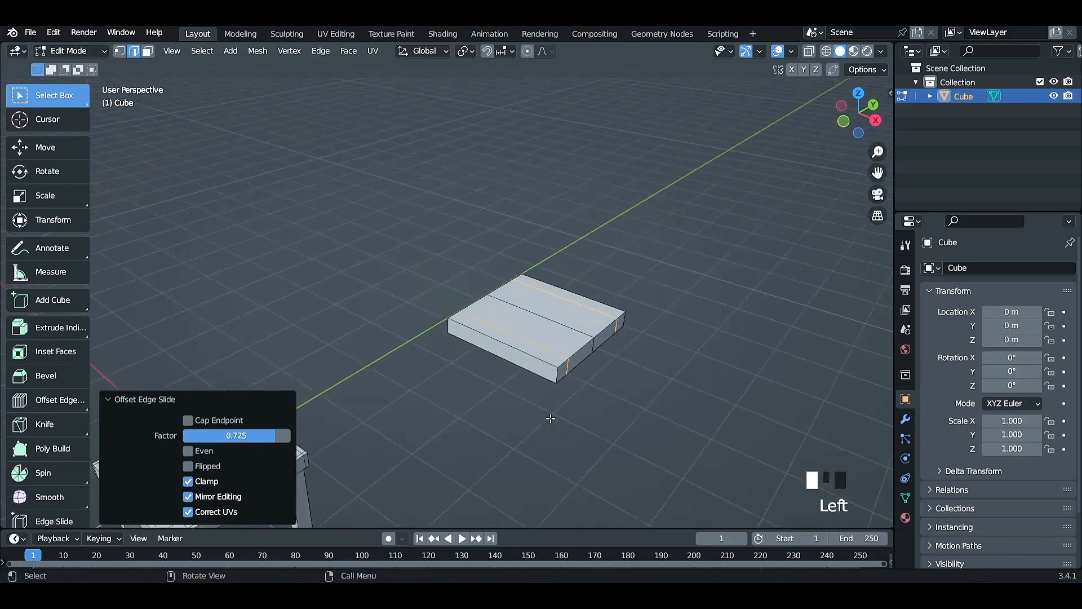
{"action": "key", "text": "ctrl+r"}
{"action": "left_click", "coordinate": [515, 332]}
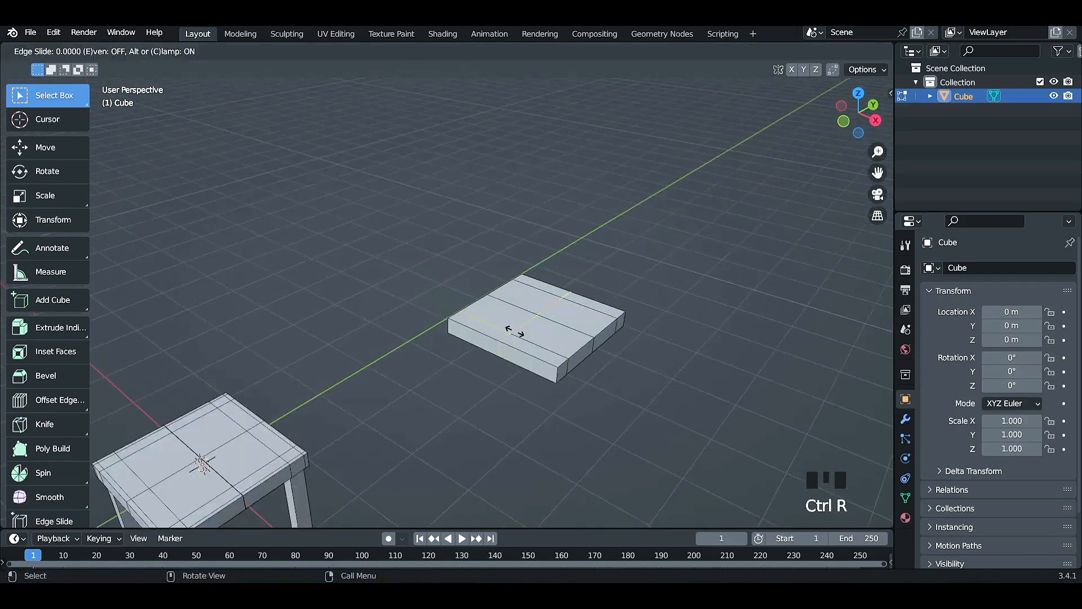
{"action": "right_click", "coordinate": [515, 331]}
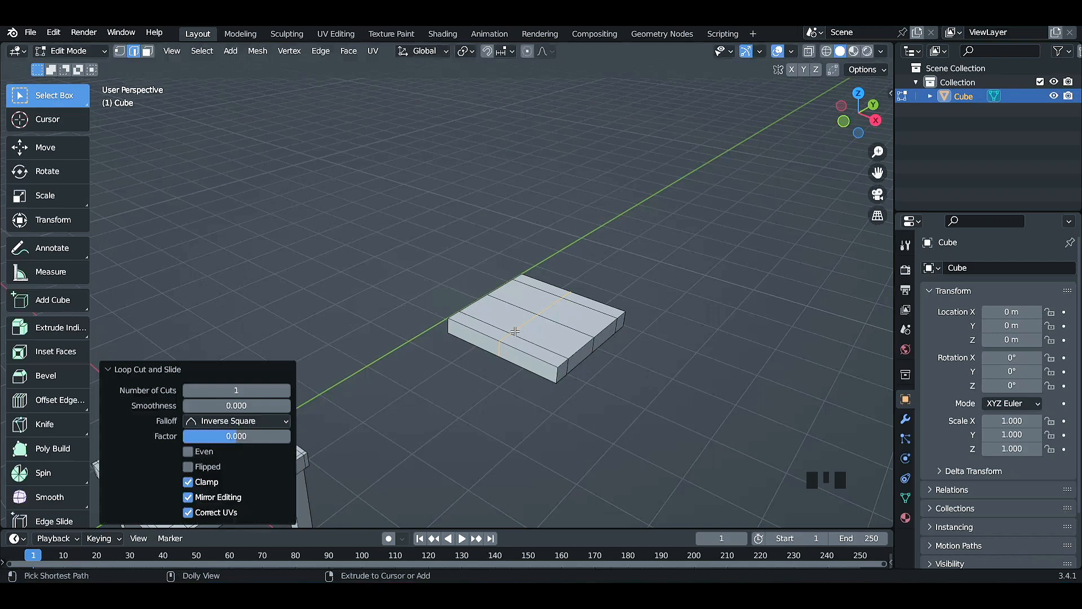
{"action": "key", "text": "ctrl+shift+r"}
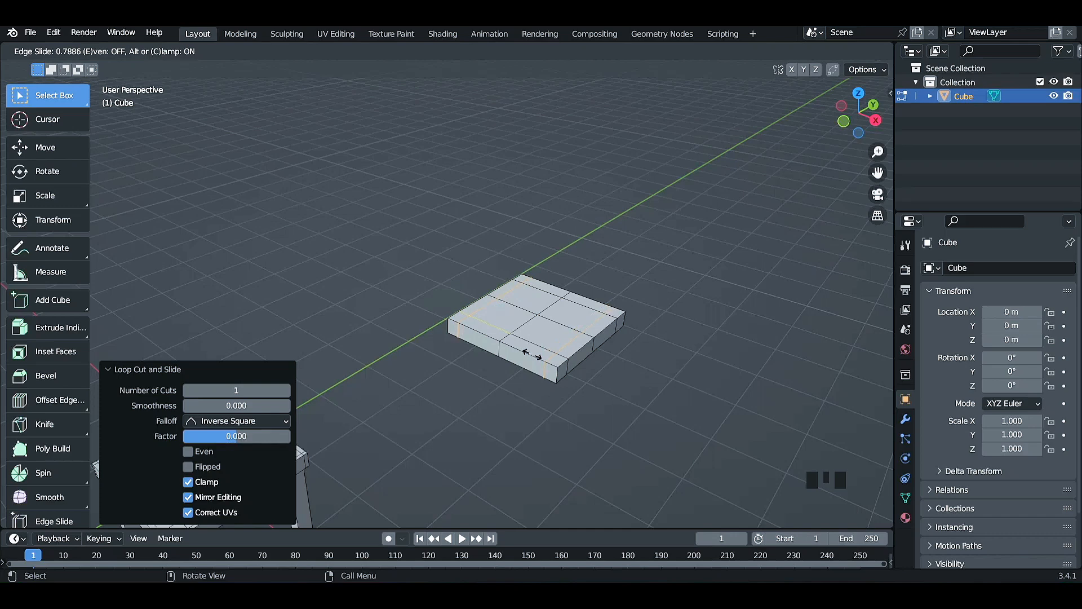
{"action": "left_click", "coordinate": [531, 356]}
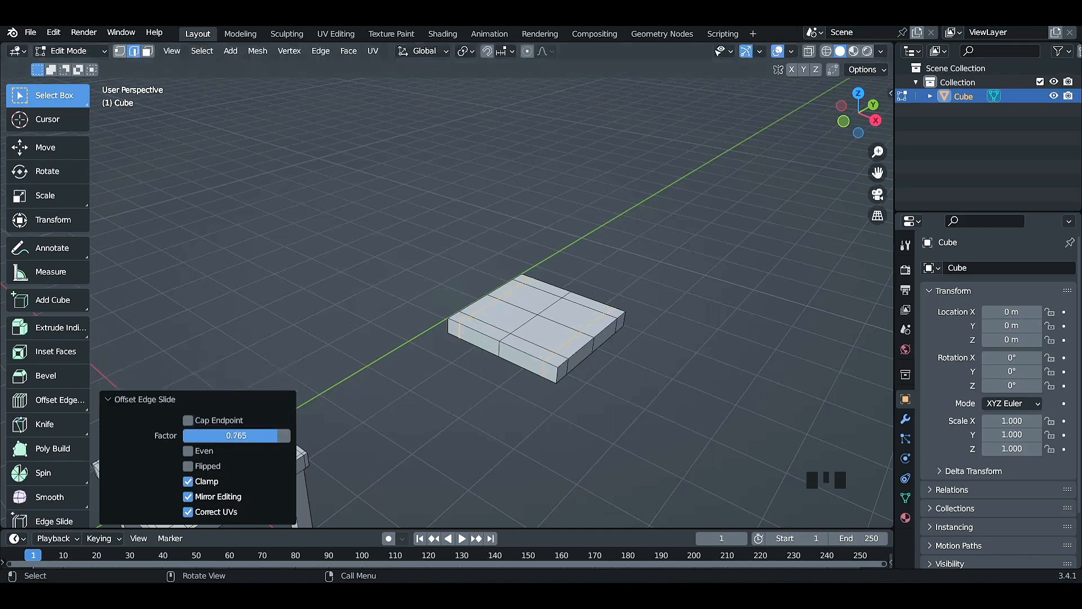
In face select mode, select the row of four narrow faces along the back edge of the second slab's top.
{"action": "left_click", "coordinate": [148, 52]}
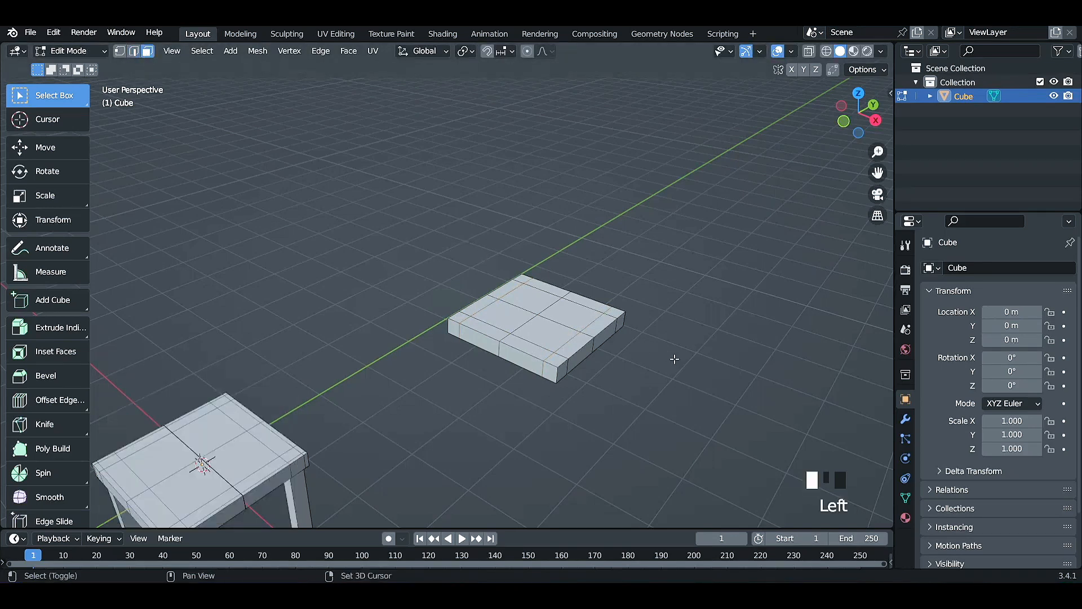
{"action": "middle_click_drag", "start_coordinate": [677, 357], "coordinate": [598, 417], "text": "shift"}
{"action": "scroll", "coordinate": [598, 416], "scroll_direction": "up", "scroll_amount": 1}
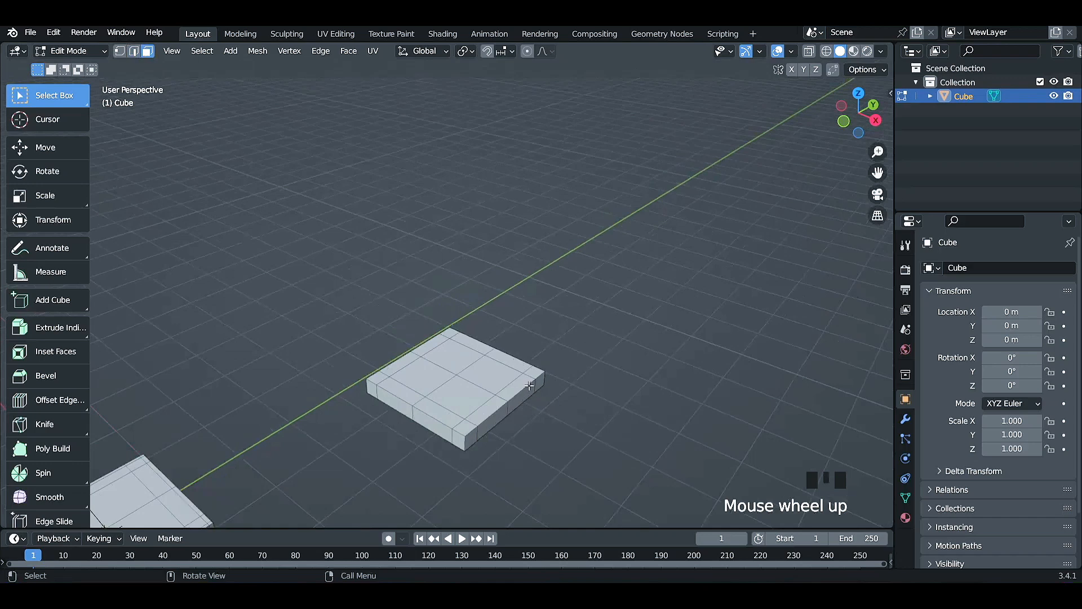
{"action": "left_click", "coordinate": [450, 331], "text": "shift"}
{"action": "left_click", "coordinate": [470, 342], "text": "shift"}
{"action": "left_click", "coordinate": [518, 358], "text": "shift"}
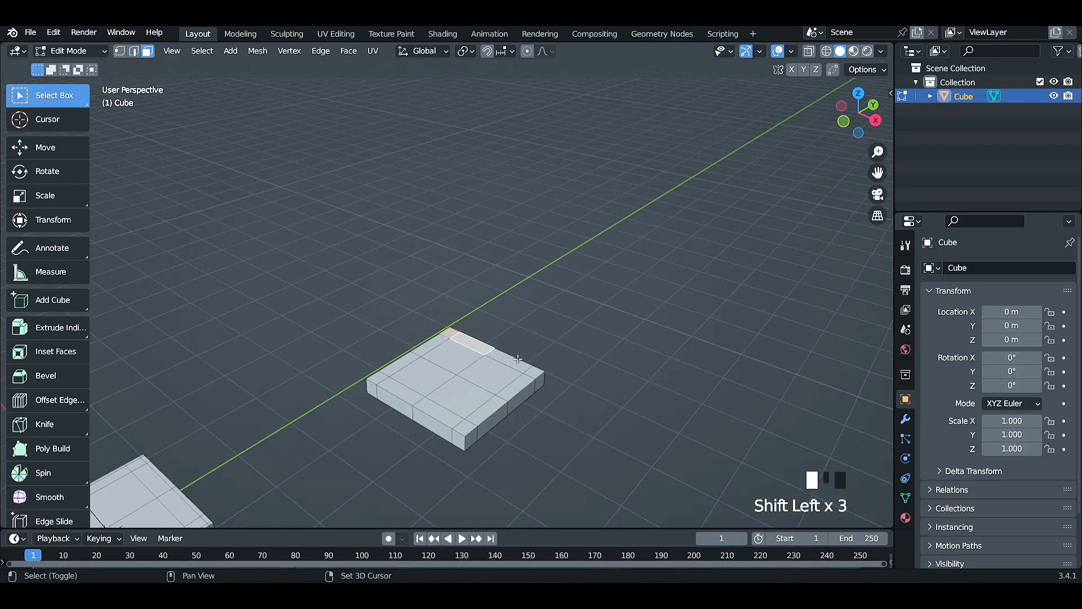
{"action": "left_click", "coordinate": [531, 371], "text": "shift"}
Extend the selection with the four small corner faces on the second slab's underside.
{"action": "middle_click_drag", "start_coordinate": [579, 426], "coordinate": [532, 262]}
{"action": "left_click", "coordinate": [354, 315], "text": "shift"}
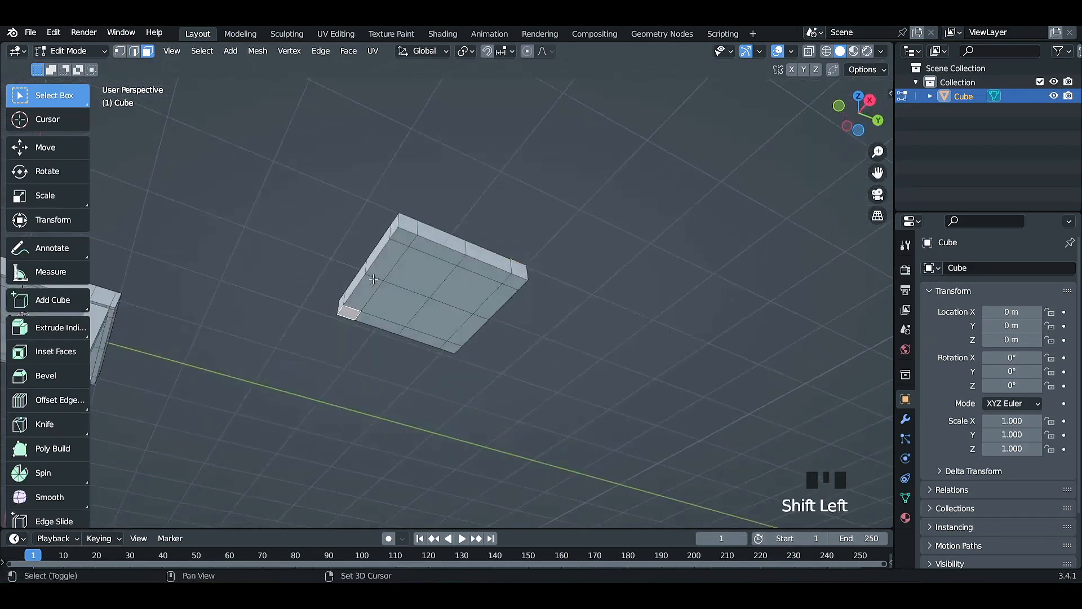
{"action": "left_click", "coordinate": [404, 237], "text": "shift"}
{"action": "left_click", "coordinate": [514, 279], "text": "shift"}
{"action": "left_click", "coordinate": [451, 347], "text": "shift"}
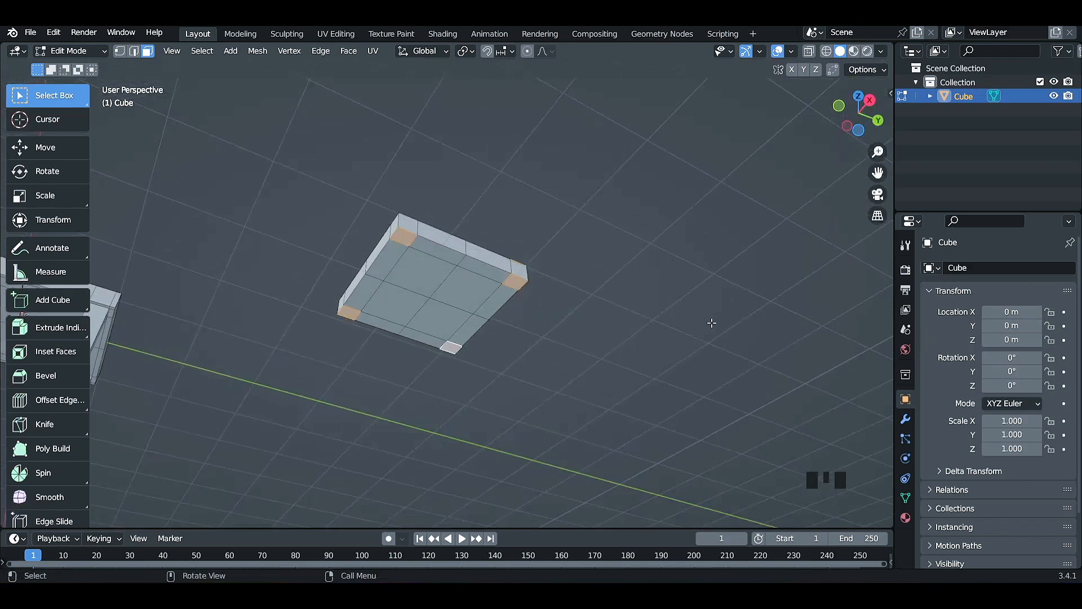
Extrude the selected faces individually by about 1.79 m to form the chair's backrest and legs, and deselect everything.
{"action": "middle_click_drag", "start_coordinate": [712, 323], "coordinate": [670, 391]}
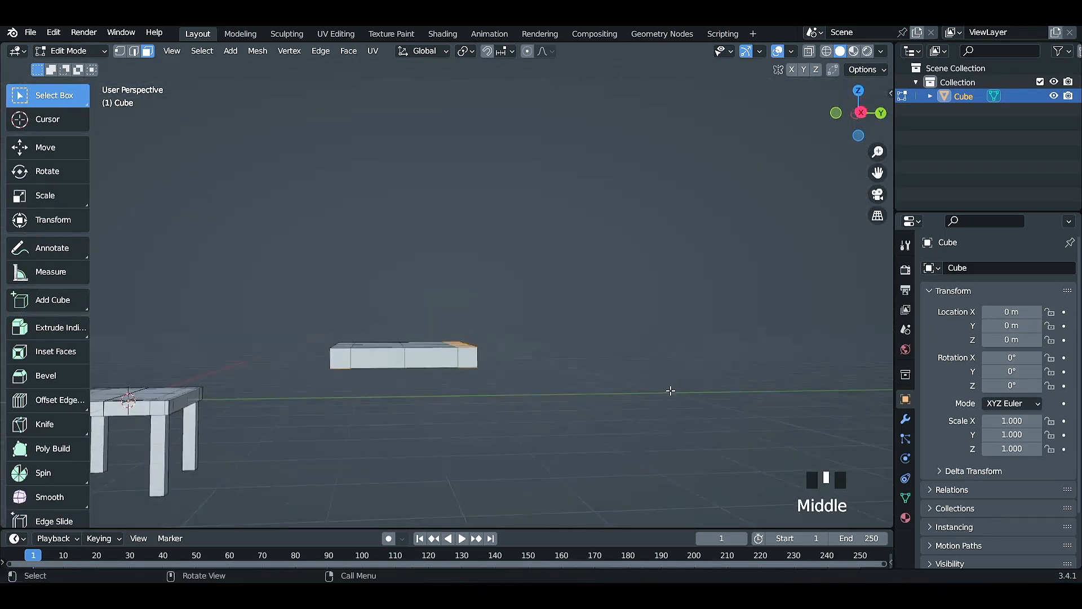
{"action": "key", "text": "e"}
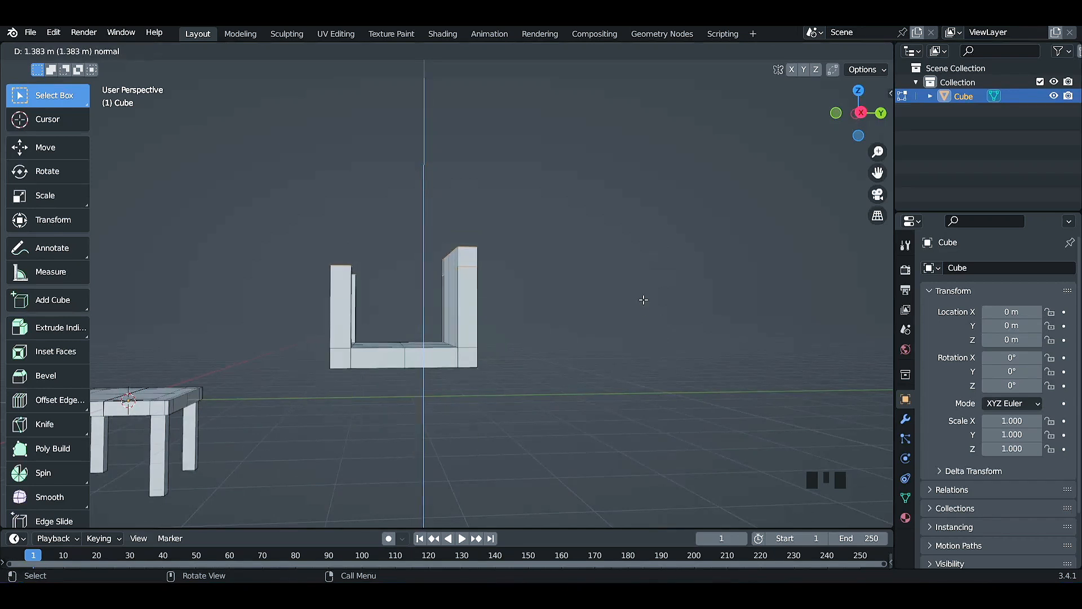
{"action": "right_click", "coordinate": [635, 318]}
{"action": "left_click_drag", "start_coordinate": [49, 325], "coordinate": [84, 438]}
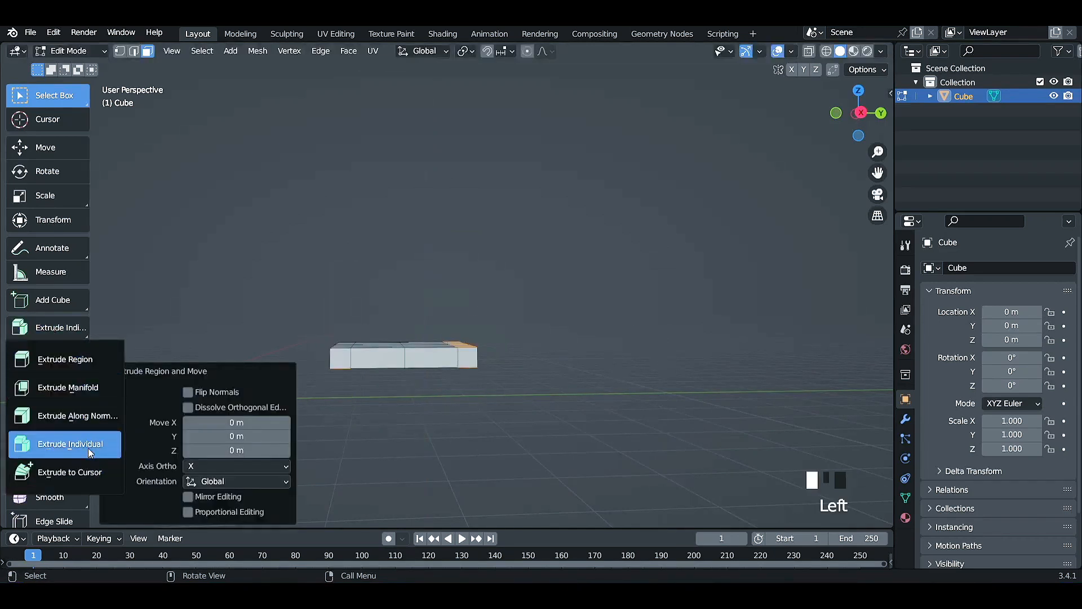
{"action": "left_click", "coordinate": [88, 448]}
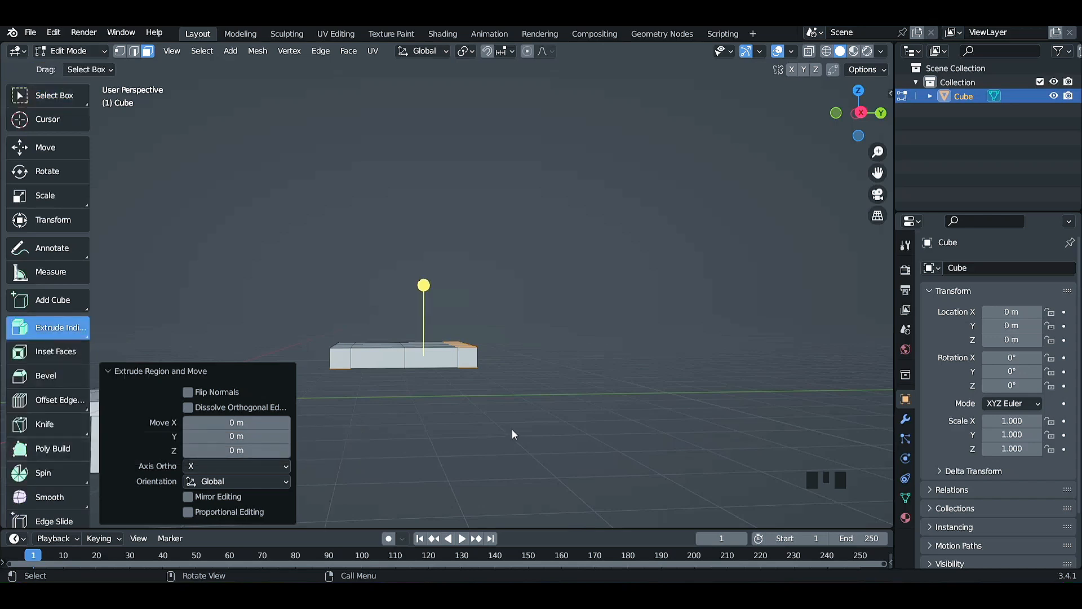
{"action": "left_click_drag", "start_coordinate": [424, 285], "coordinate": [422, 229]}
{"action": "middle_click_drag", "start_coordinate": [577, 339], "coordinate": [620, 361]}
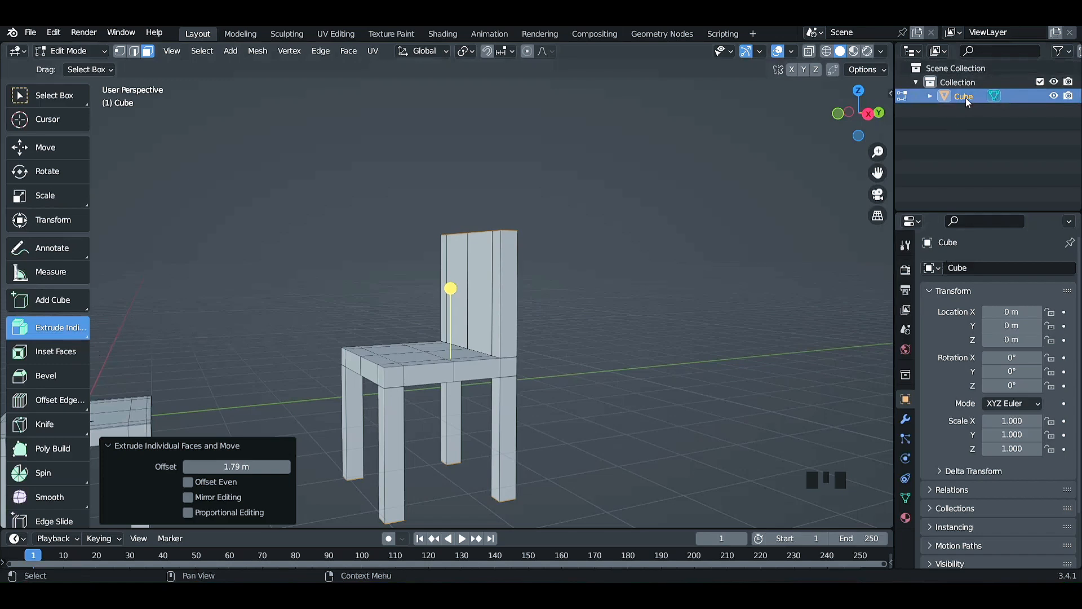
{"action": "scroll", "coordinate": [551, 372], "scroll_direction": "down", "scroll_amount": 3}
{"action": "left_click", "coordinate": [550, 372]}
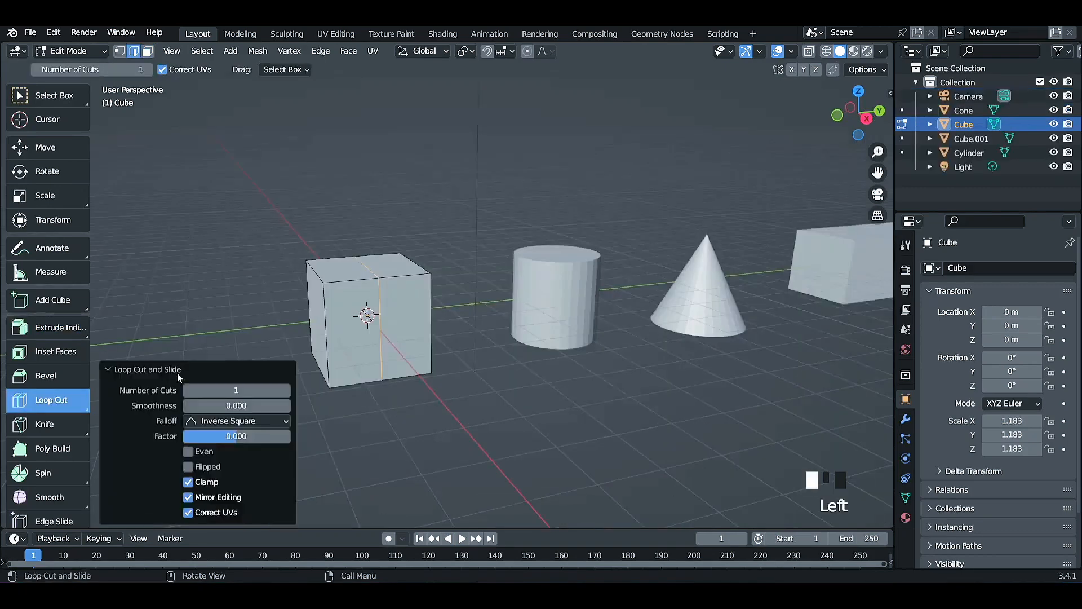
{"action": "left_click", "coordinate": [286, 390]}
{"action": "left_click", "coordinate": [286, 390]}
{"action": "left_click", "coordinate": [286, 390]}
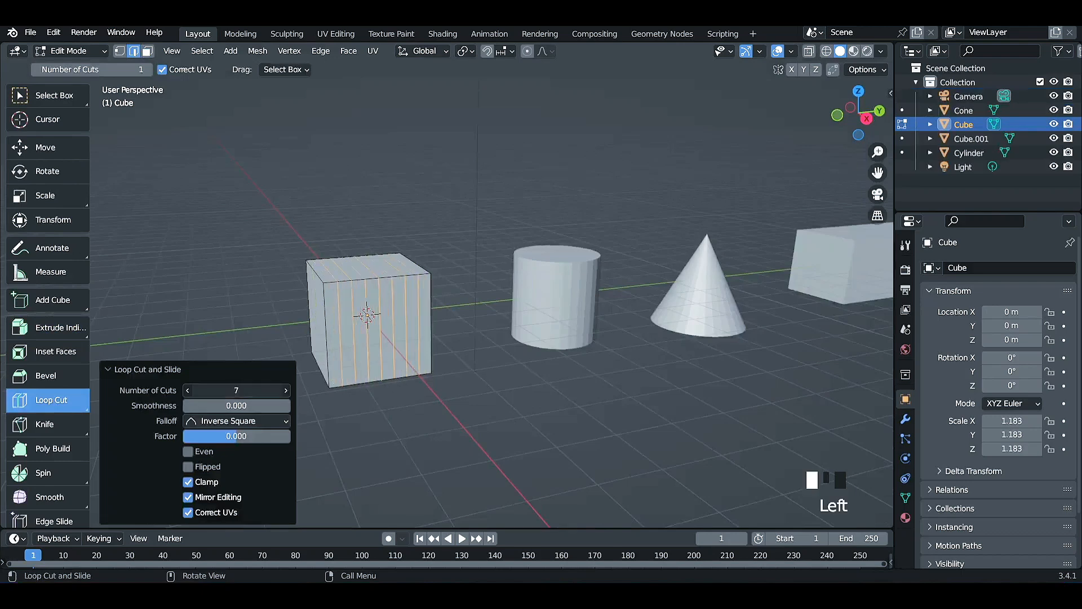
{"action": "left_click", "coordinate": [187, 390]}
{"action": "left_click", "coordinate": [187, 390]}
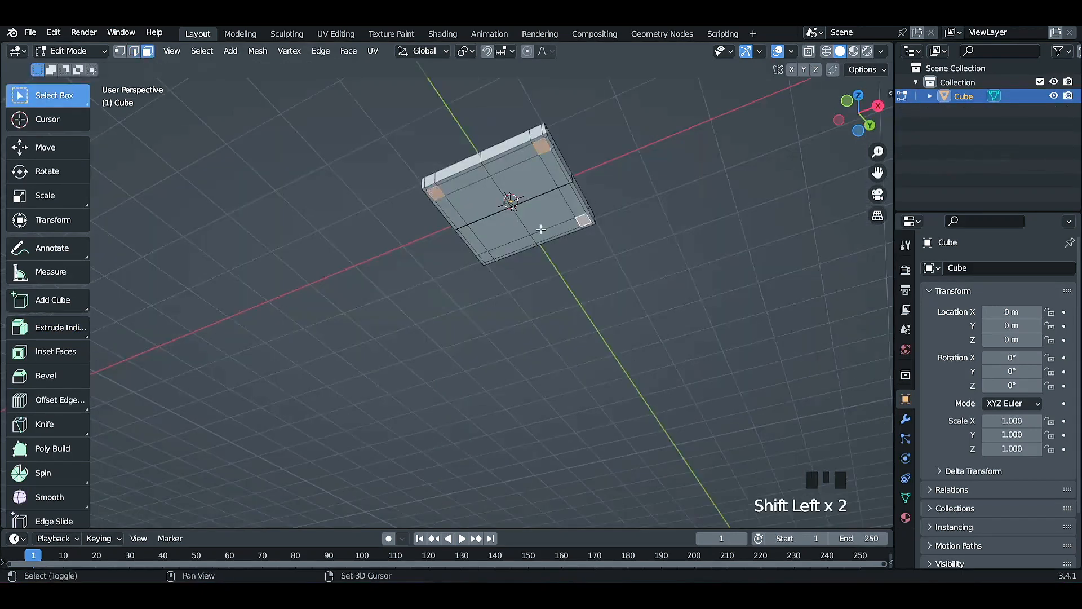
{"action": "key", "text": "e"}
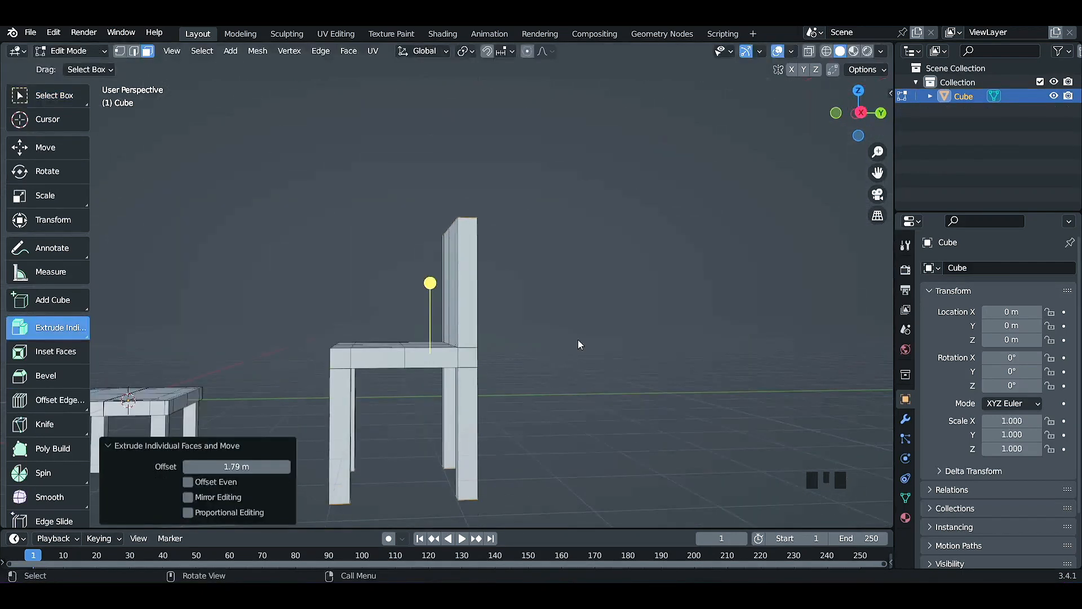
{"action": "middle_click_drag", "start_coordinate": [430, 283], "coordinate": [449, 287]}
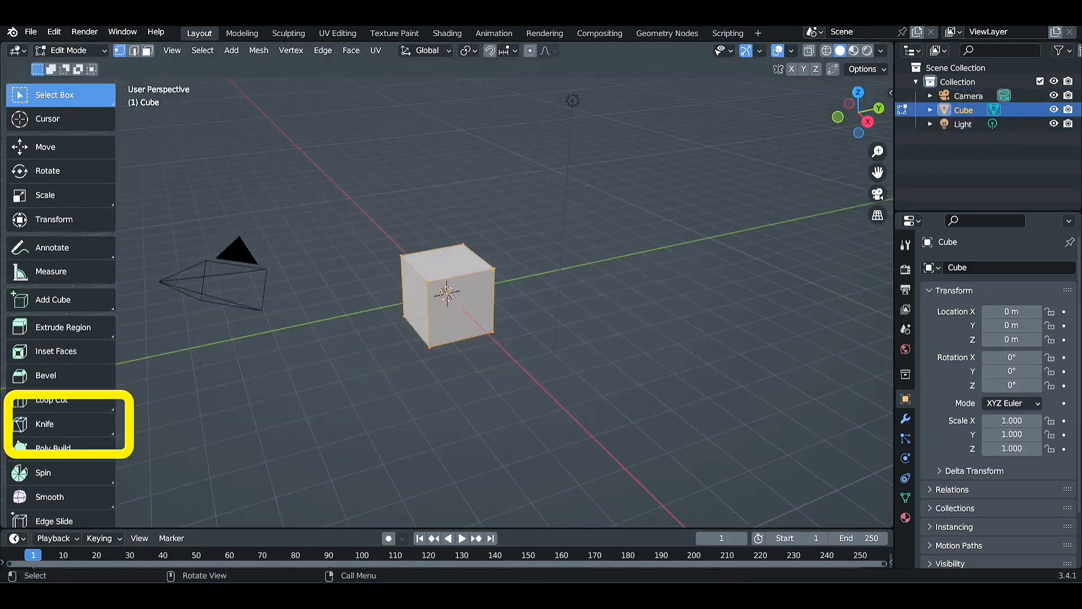